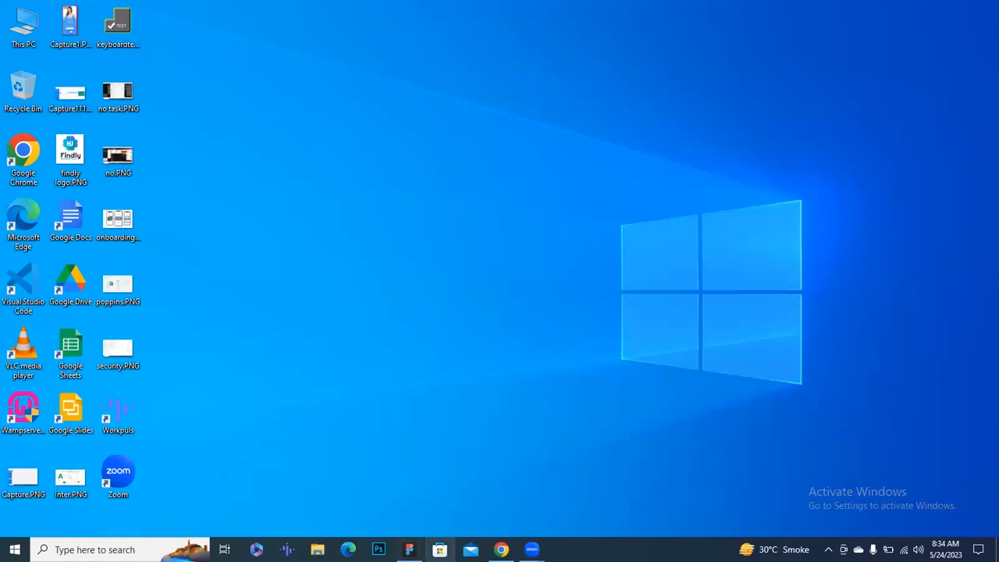
- Switch to Figma and show the editing interface around the Home work file's canvas
click(409, 549)
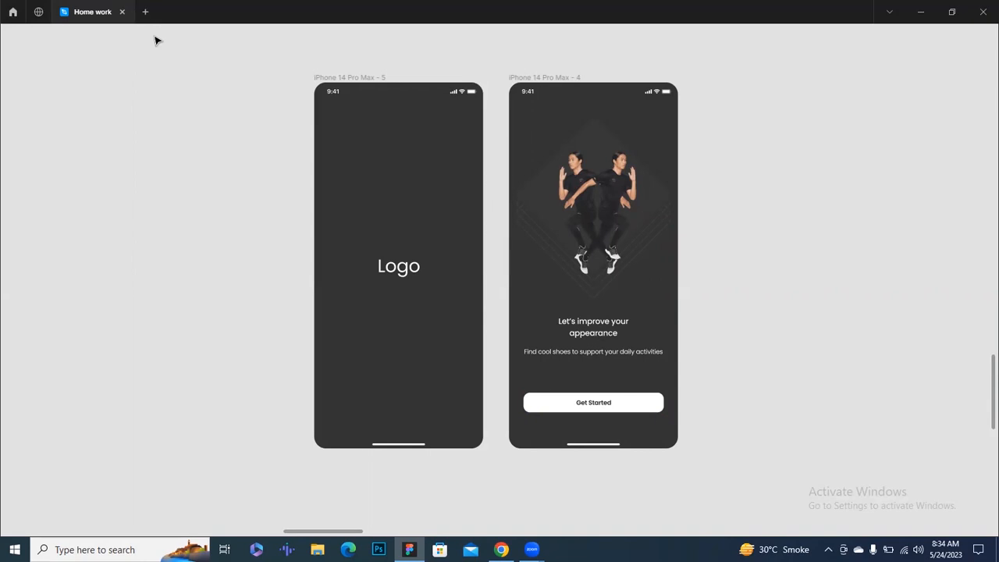
scroll(157, 40, down, 1)
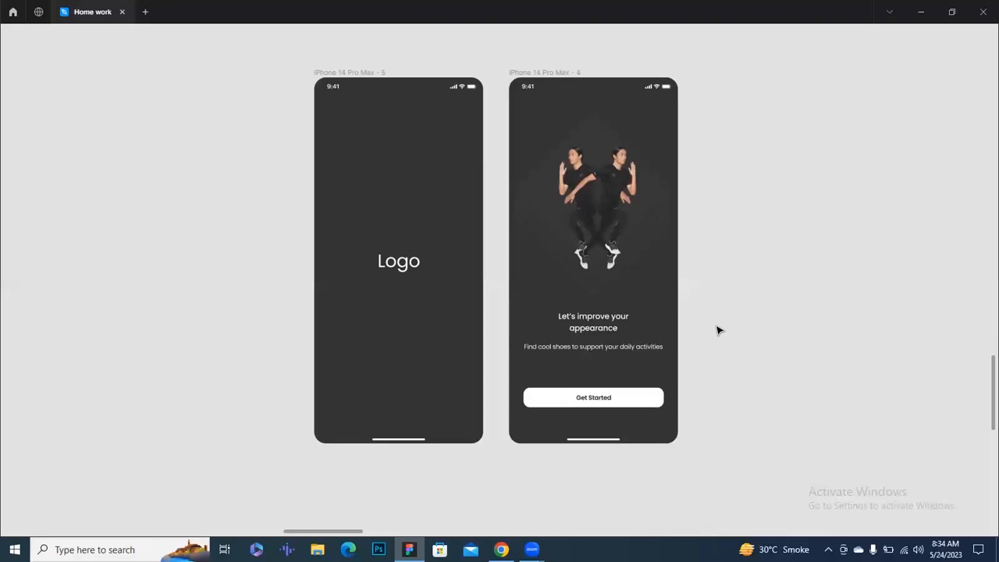
key(ctrl+backslash)
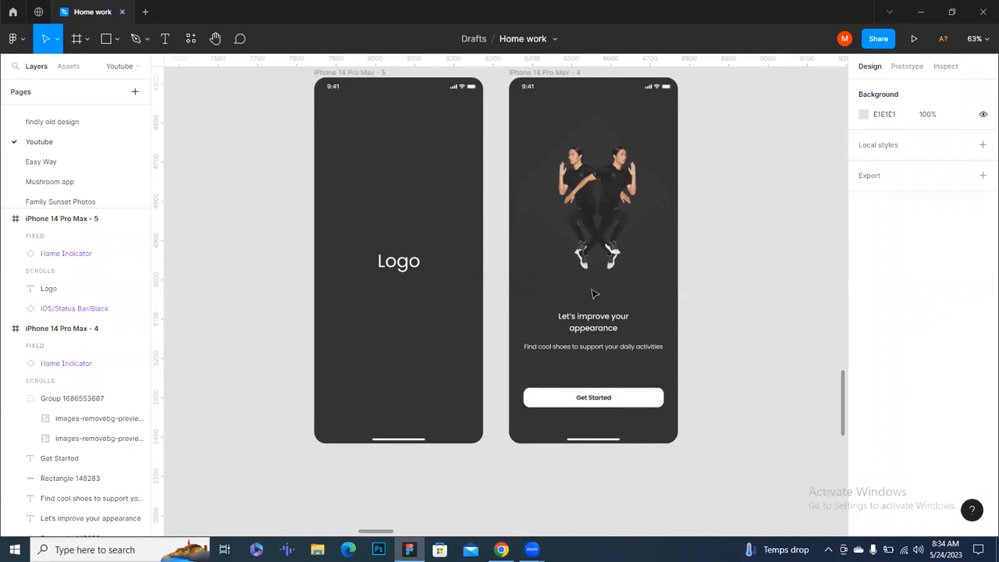
- Add an iPhone 14 Pro Max frame and align it directly below the existing Logo screen
scroll(712, 263, down, 2)
drag(730, 311, 655, 187)
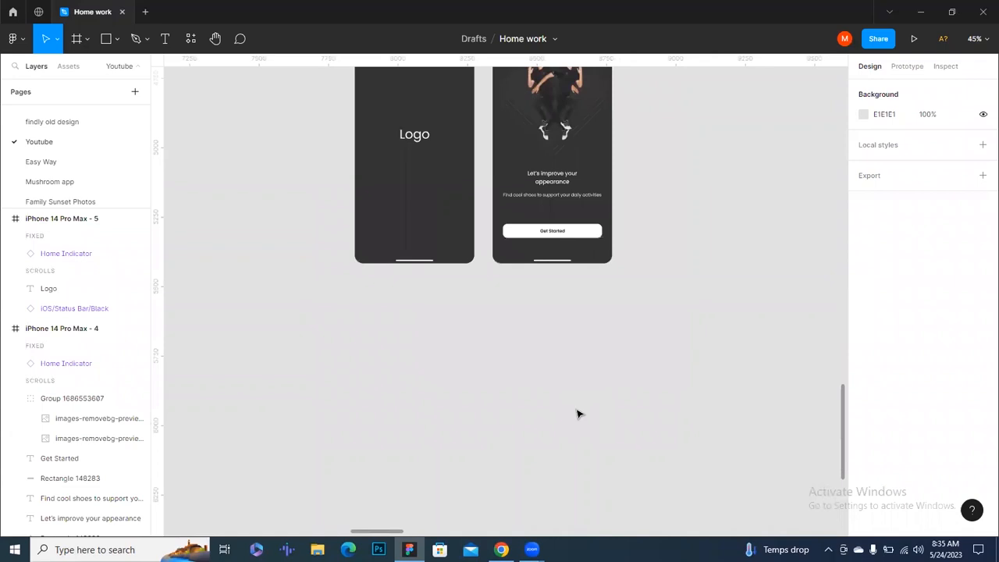
key(f)
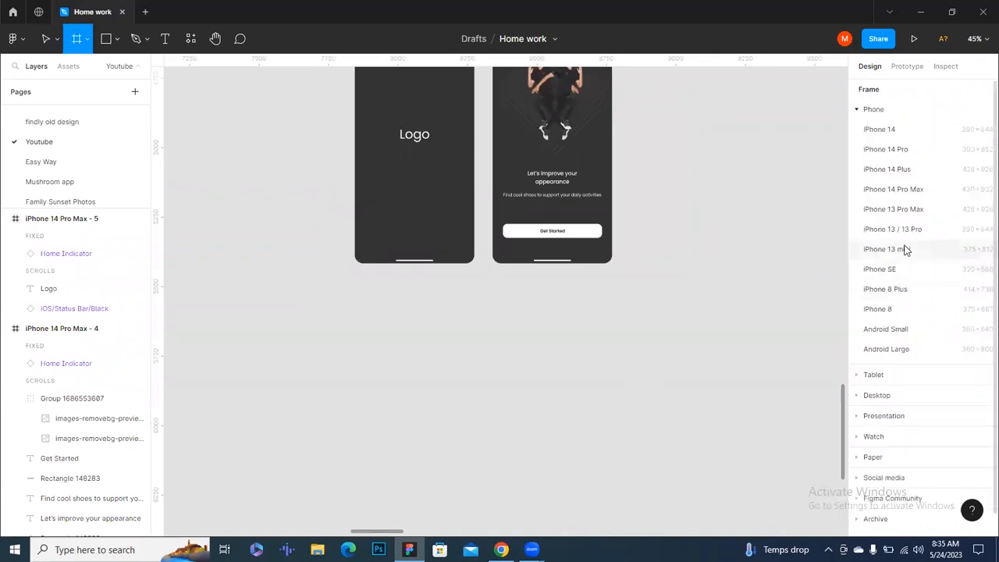
click(885, 193)
drag(686, 161, 398, 329)
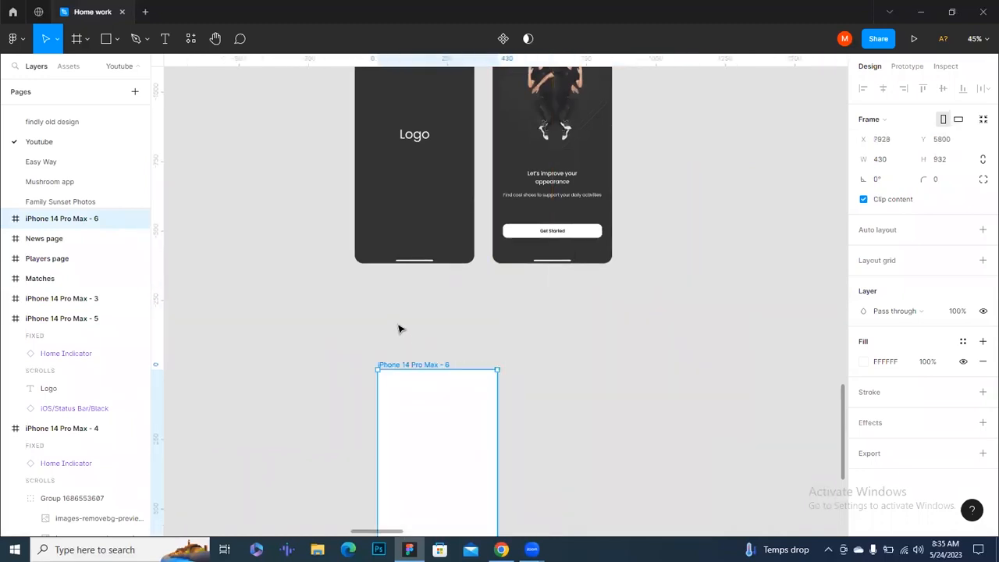
drag(421, 364, 404, 298)
- Set the new phone frame's corner radius to 40
click(947, 178)
text(30)
key(Return)
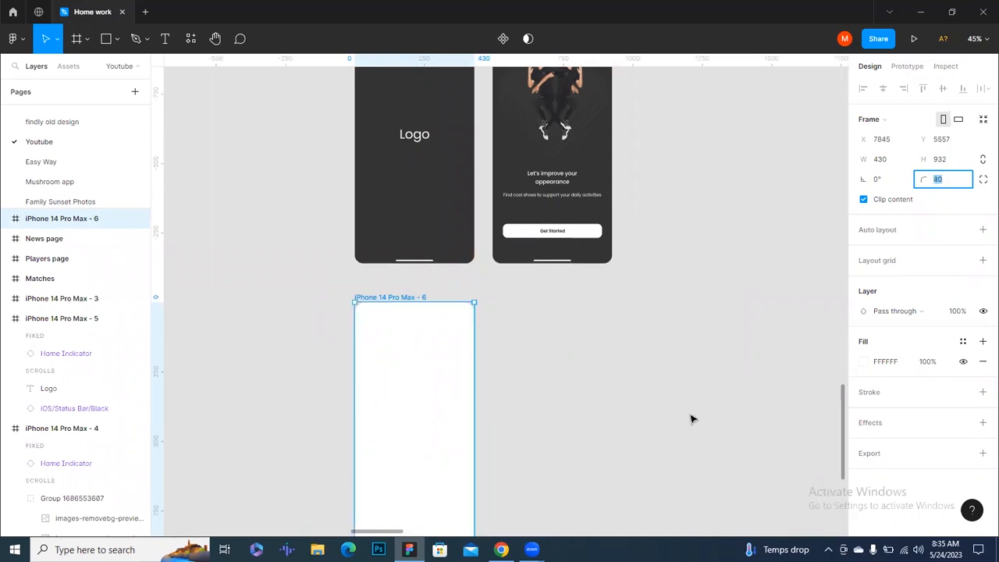
click(600, 439)
- Copy the black iOS status bar from the Logo screen into the new iPhone 14 Pro Max frame
scroll(546, 441, up, 5)
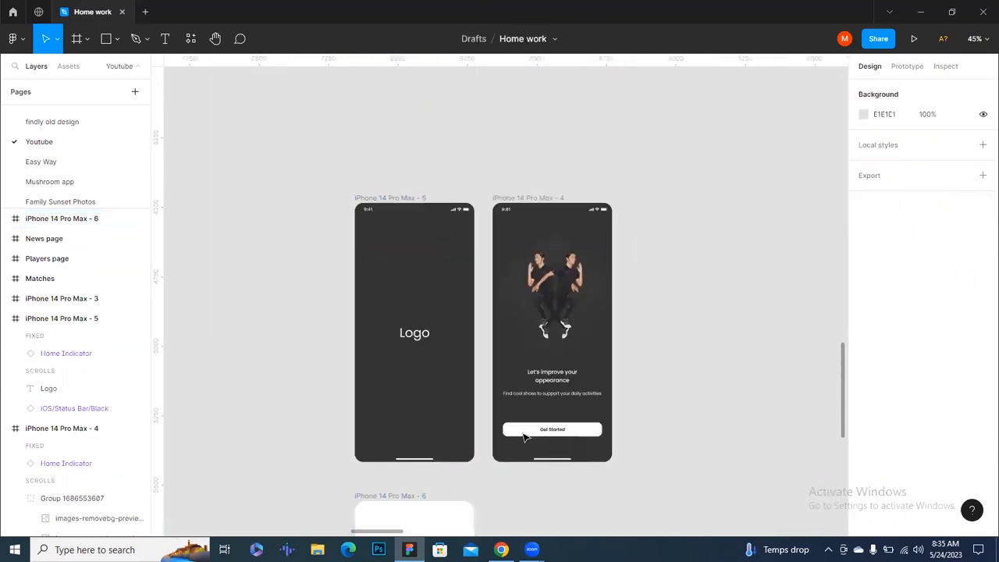
click(442, 216)
scroll(425, 297, down, 4)
click(406, 348)
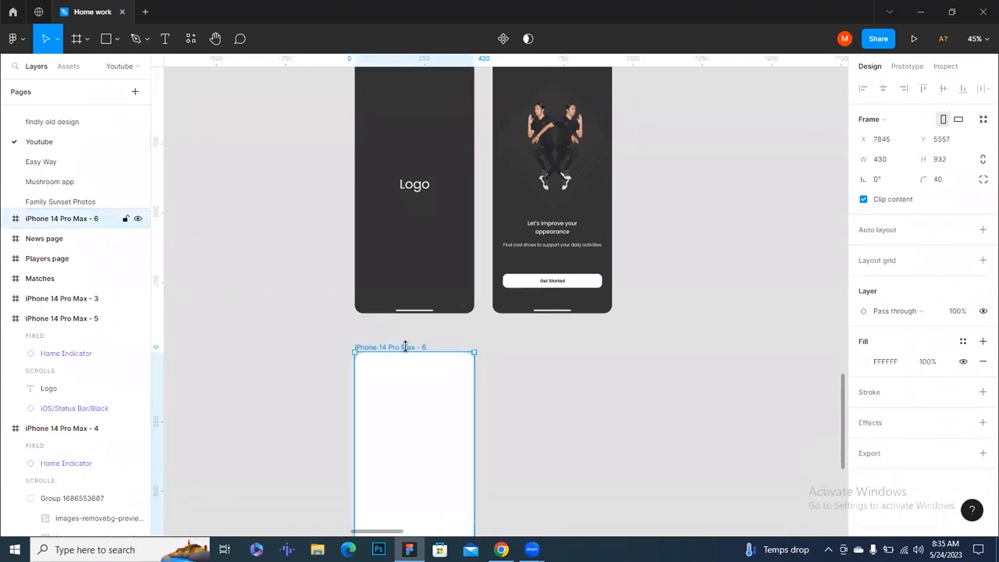
key(ctrl+v)
key(Escape)
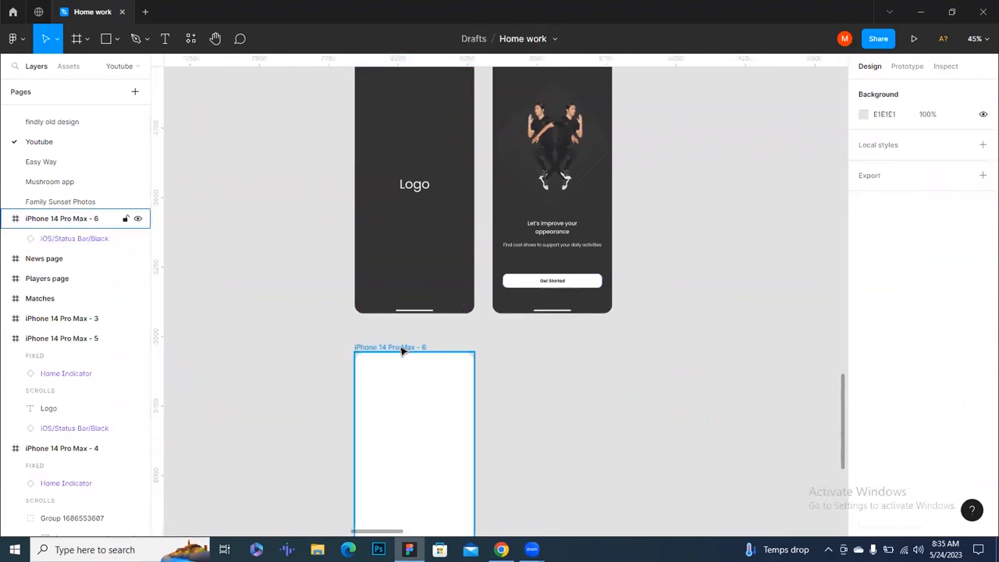
- Rename the new iPhone 14 Pro Max frame as "splash screen"
double_click(402, 346)
text(splash screen)
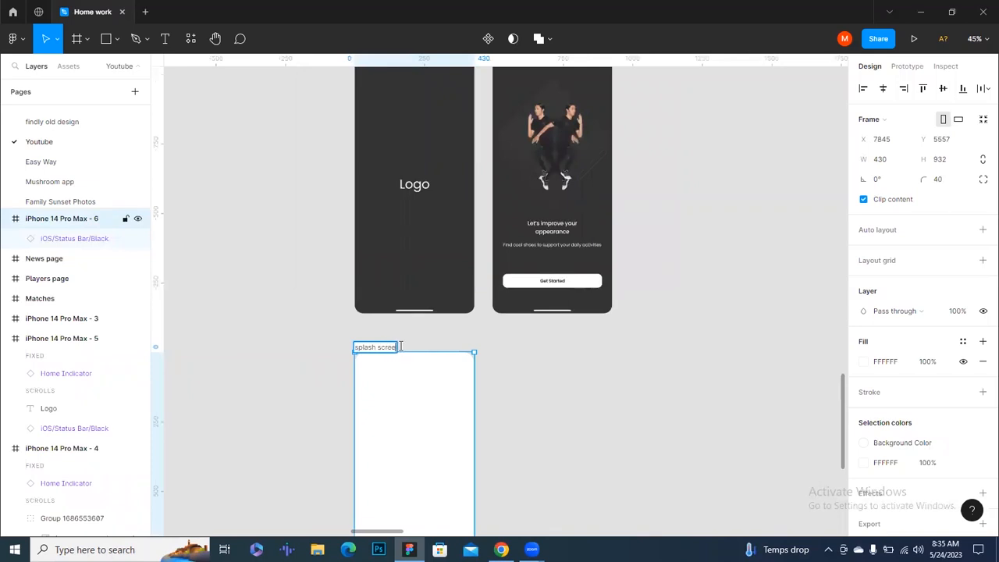
key(Return)
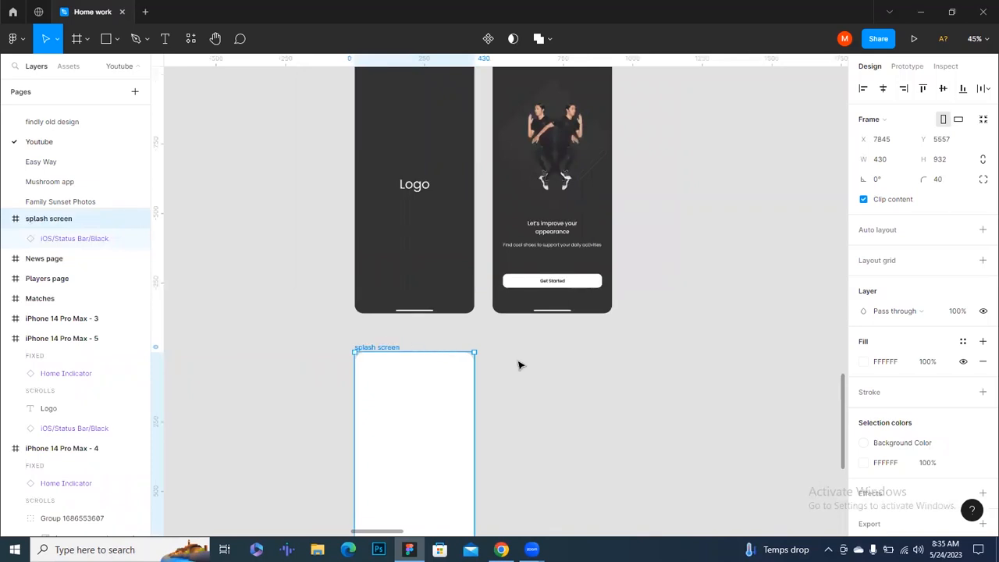
- Copy the Home Indicator from the Logo screen into the splash screen frame
scroll(521, 364, down, 1)
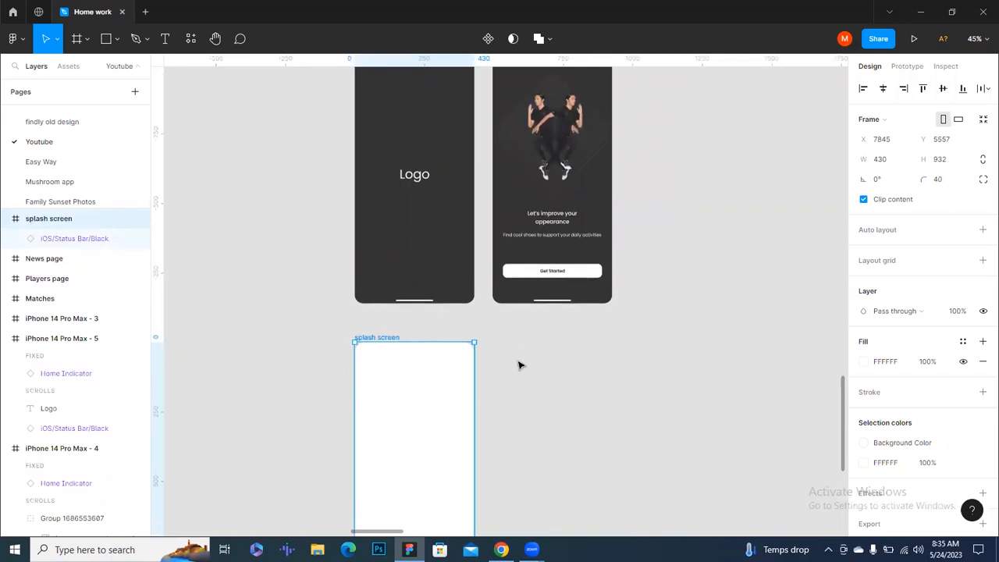
click(437, 307)
scroll(413, 288, down, 5)
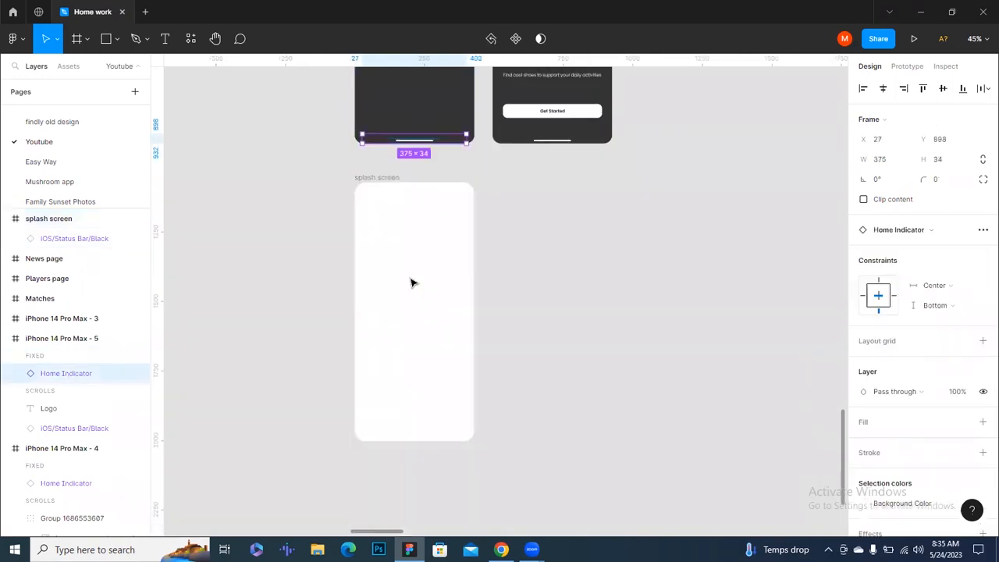
click(373, 177)
key(ctrl+v)
click(405, 179)
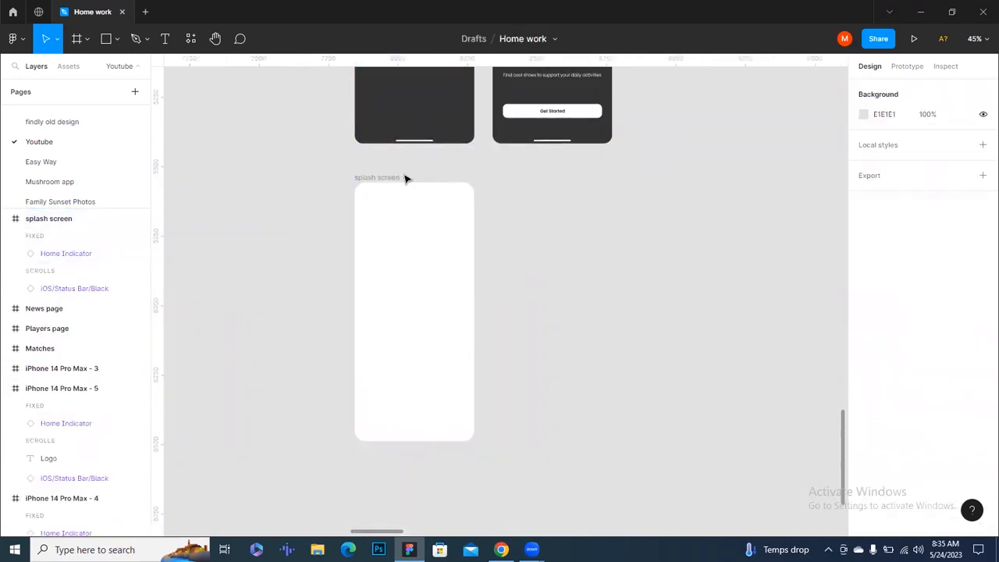
- Fill the splash screen frame with the dark background colour sampled from the Logo screen
click(397, 179)
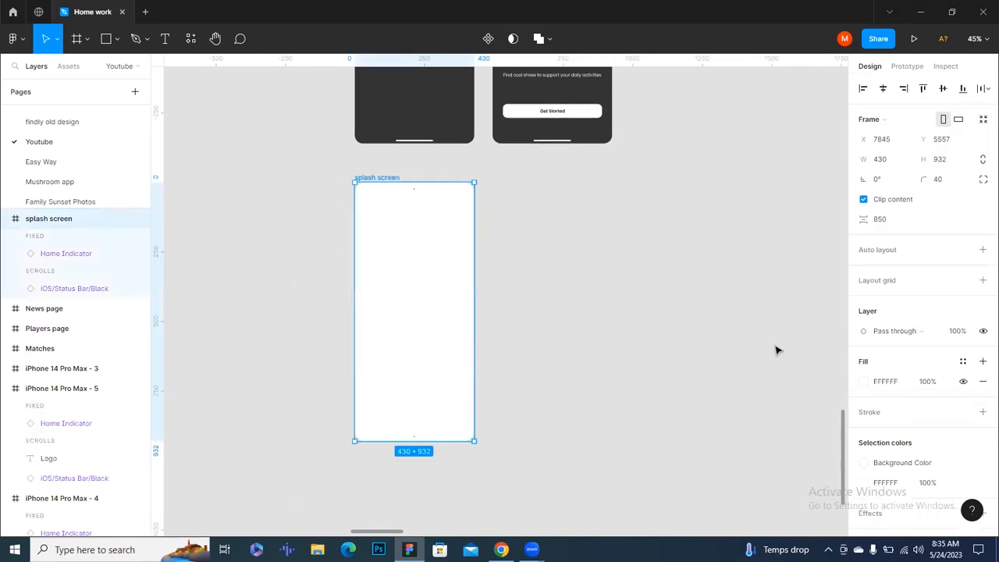
click(862, 380)
click(715, 398)
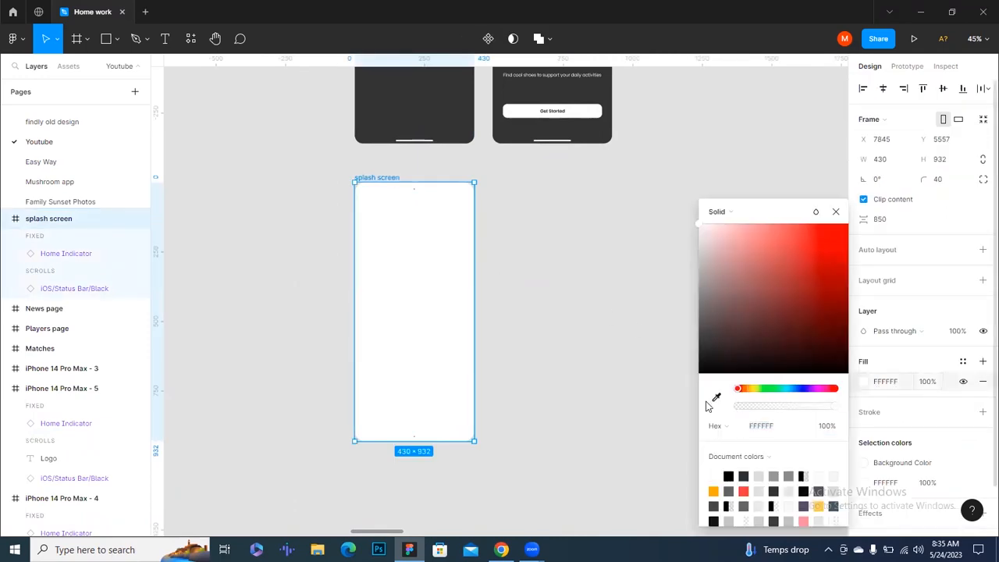
click(425, 105)
click(510, 328)
scroll(510, 327, up, 5)
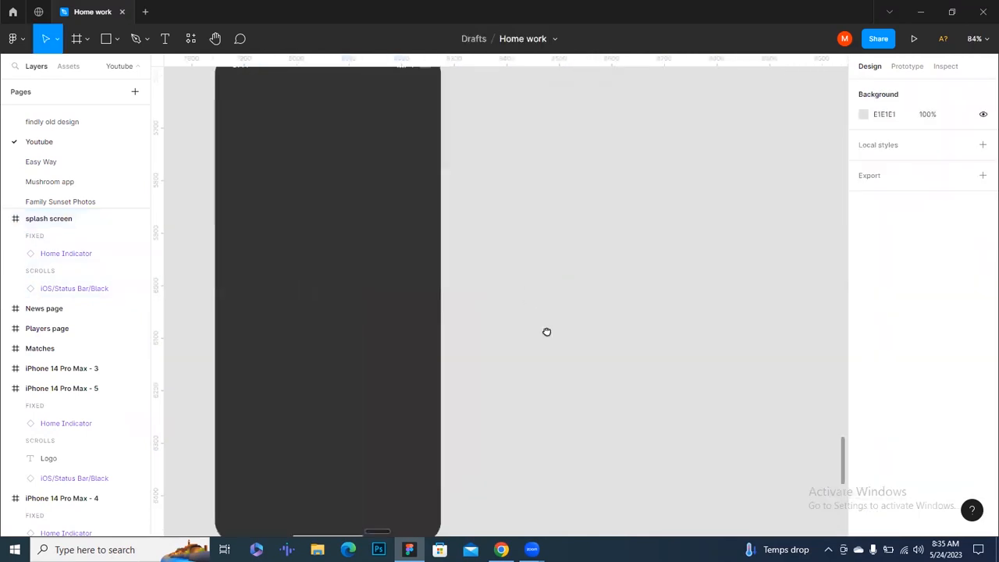
scroll(546, 331, down, 4)
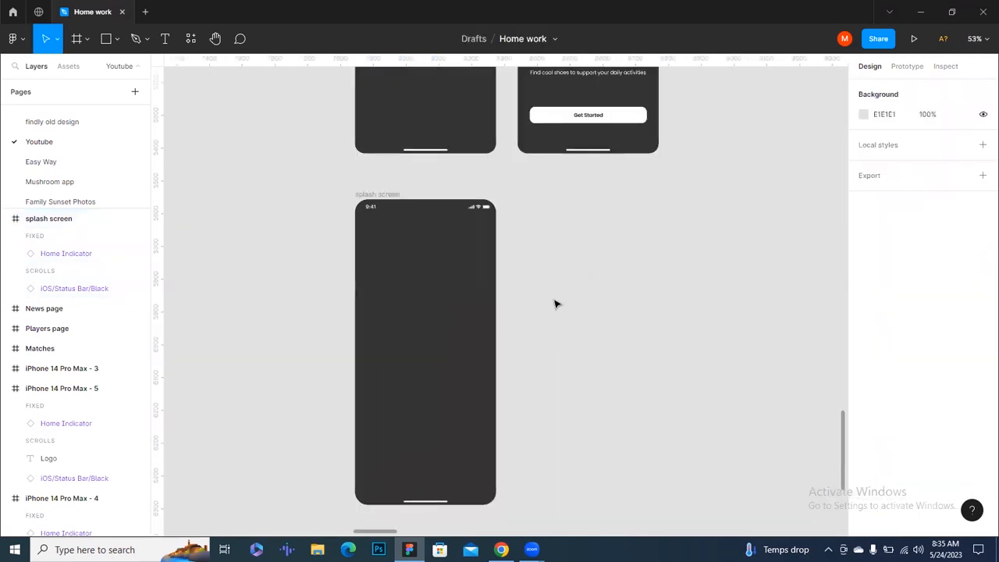
scroll(556, 304, up, 5)
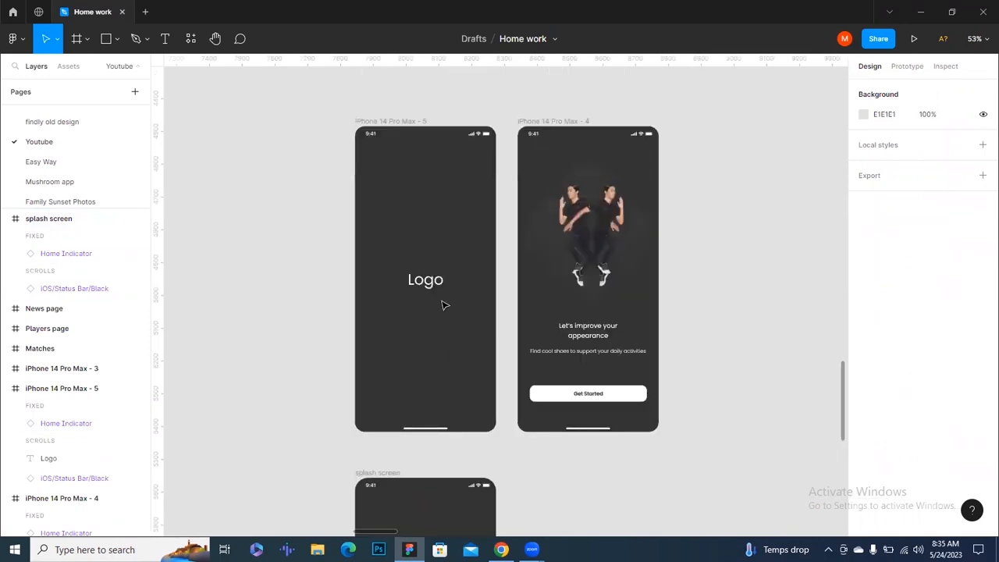
scroll(441, 304, down, 3)
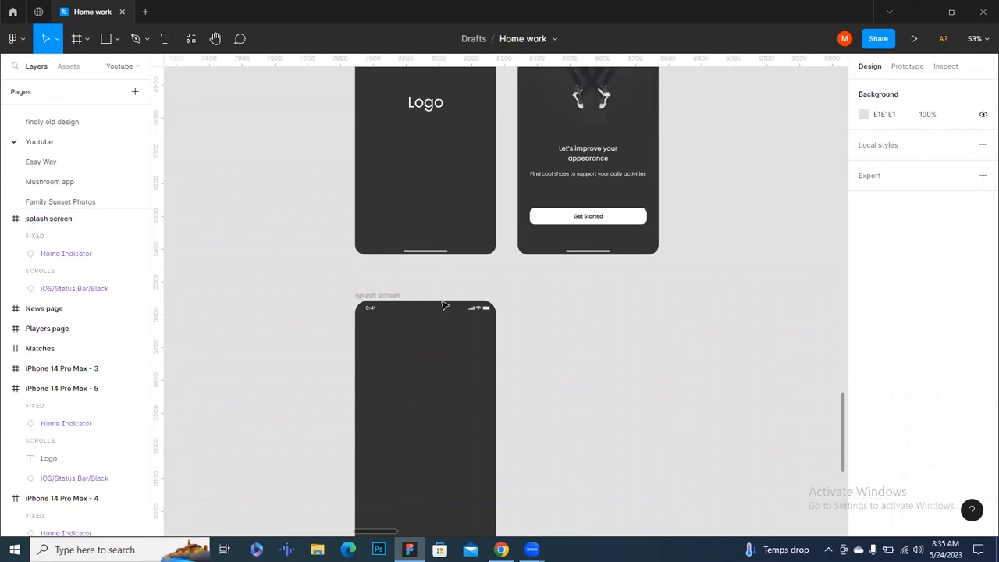
scroll(535, 376, down, 2)
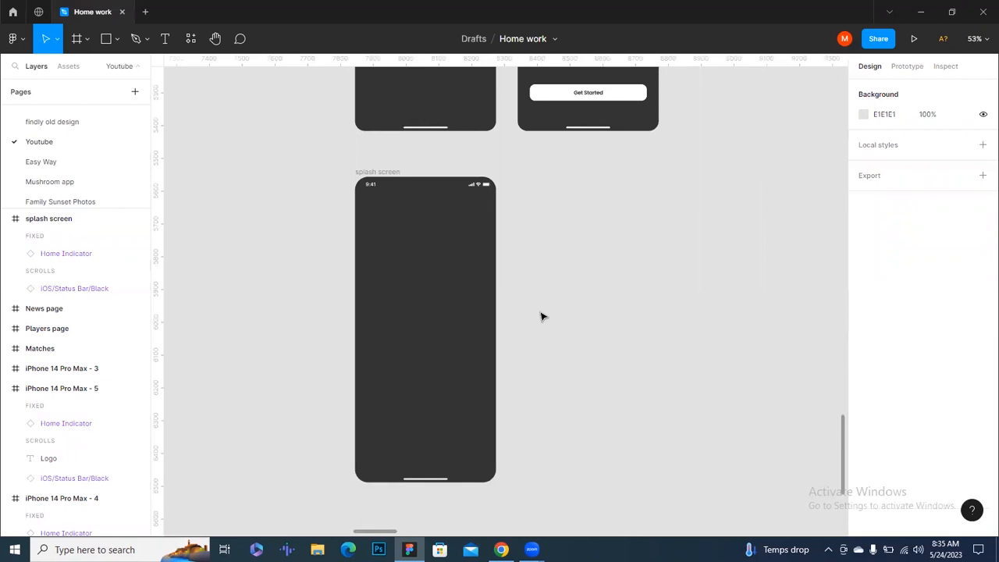
- Switch to Flaticon in Chrome and open the black heart-pulse "Daily Health App" icon from the fitness results in the icon editor
click(501, 549)
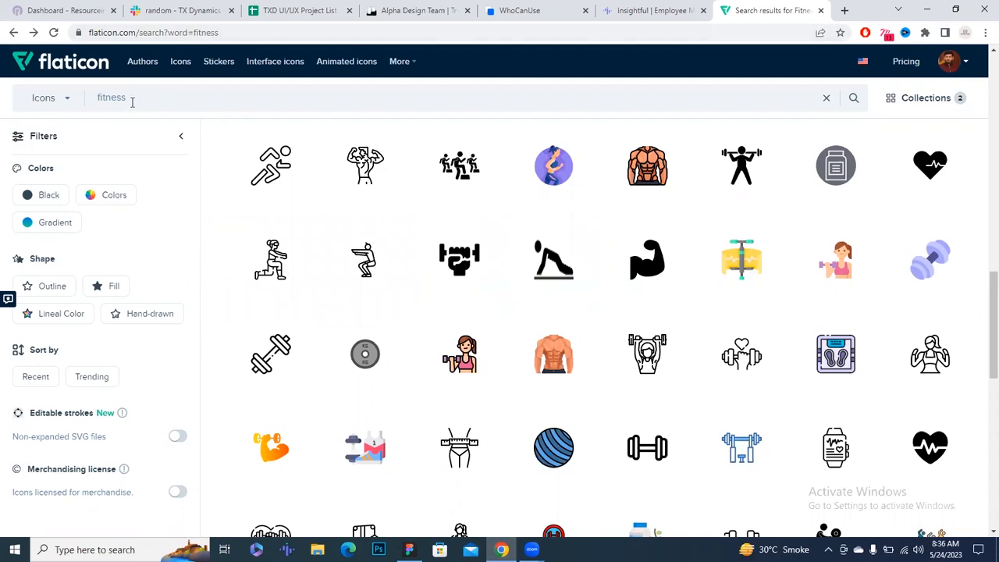
scroll(702, 326, down, 2)
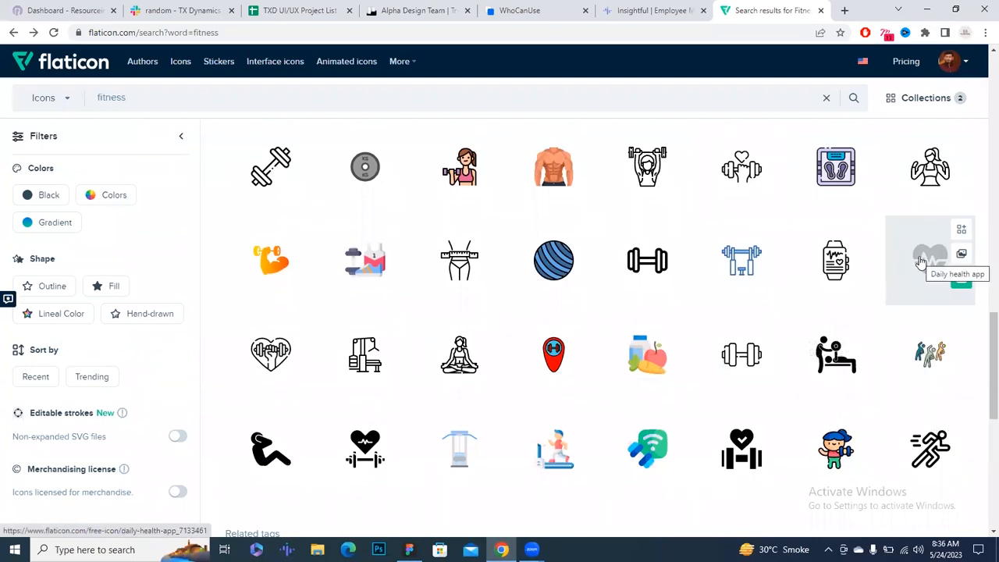
click(920, 261)
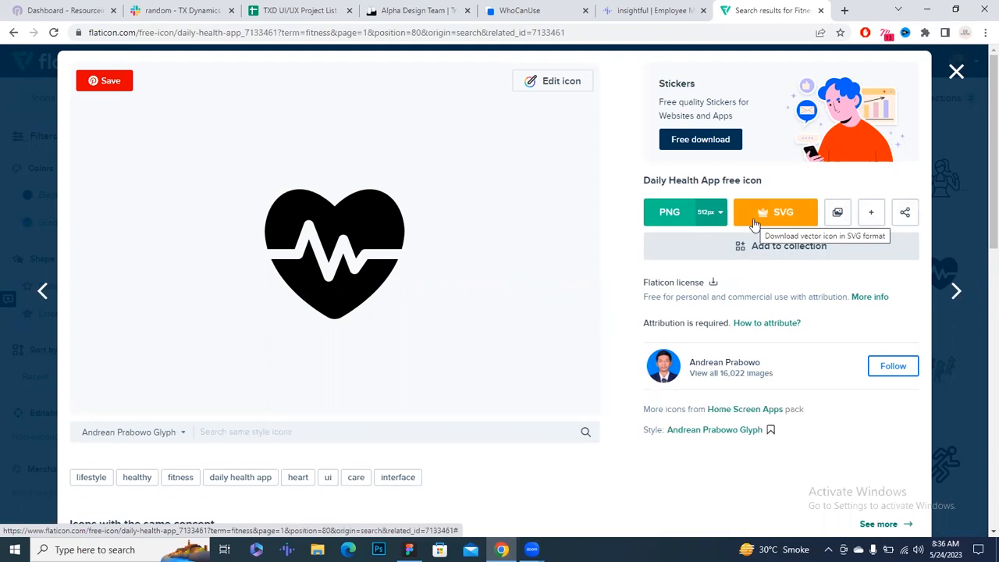
click(551, 82)
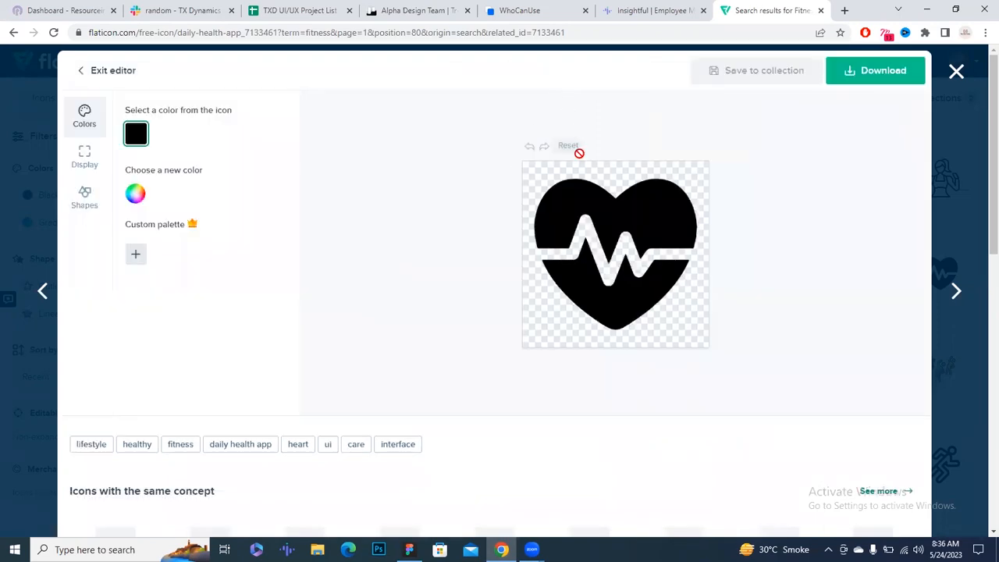
- Inspect the heart icon in the developer tools and select its whole svg element
right_click(582, 190)
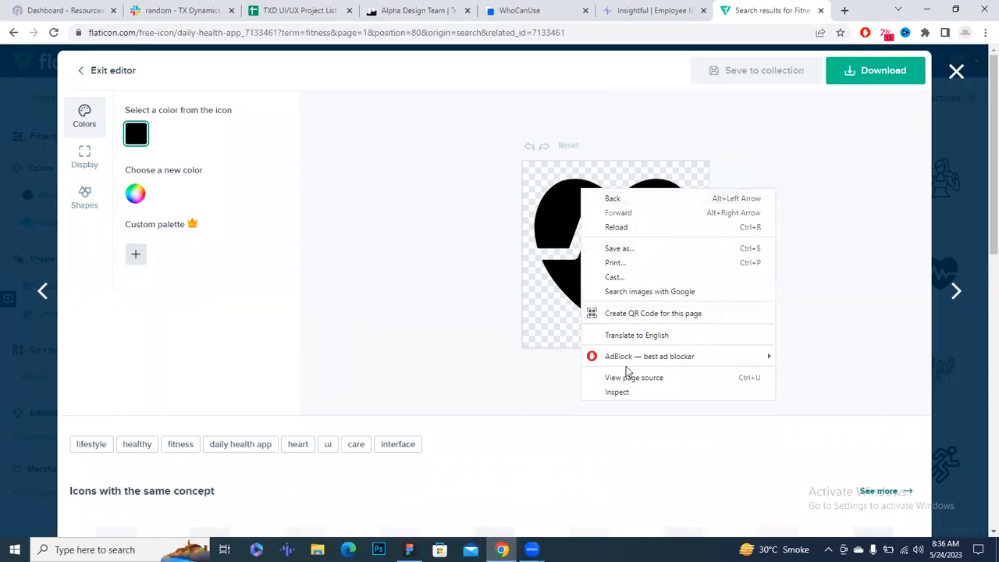
click(624, 393)
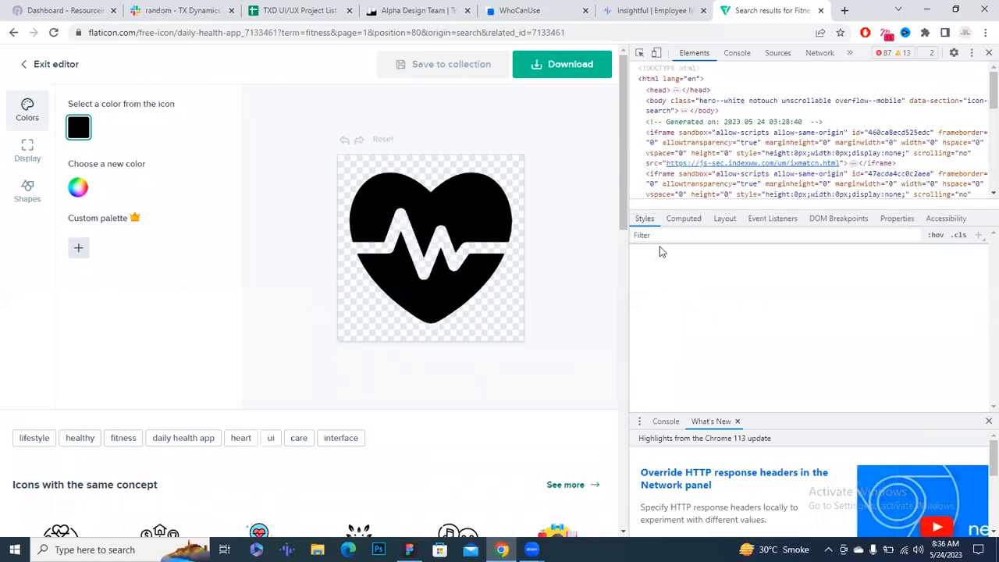
click(682, 152)
scroll(679, 132, up, 3)
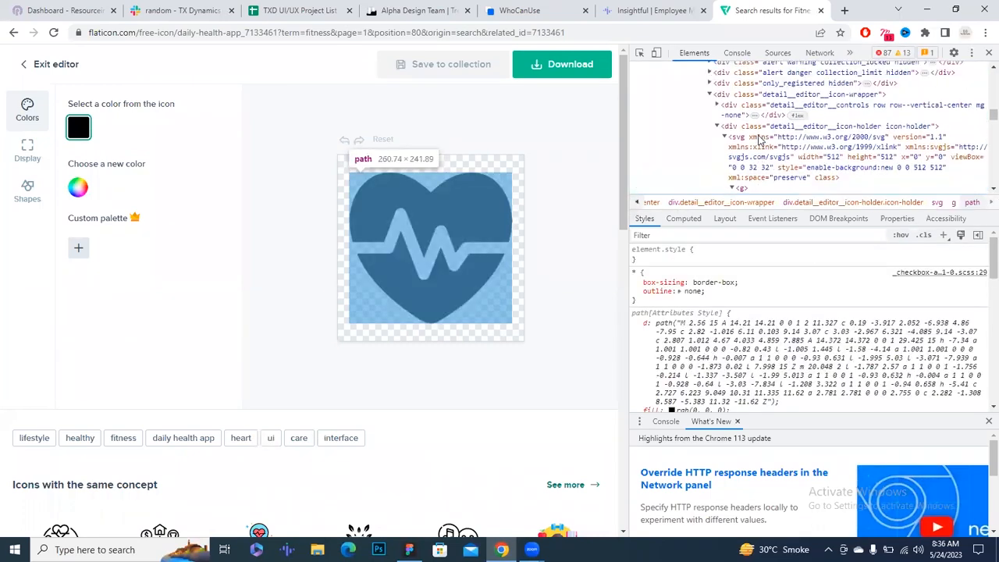
click(640, 54)
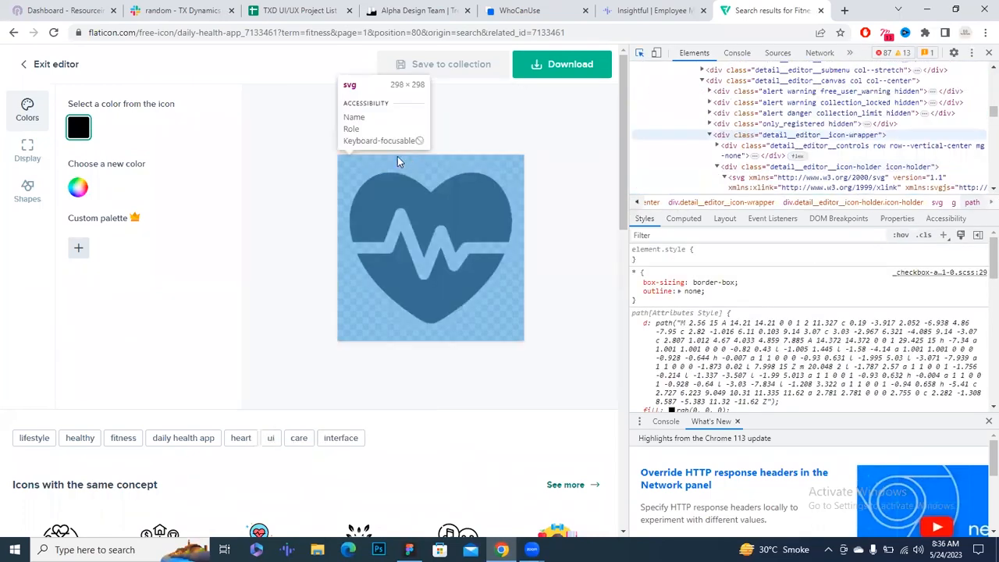
click(354, 159)
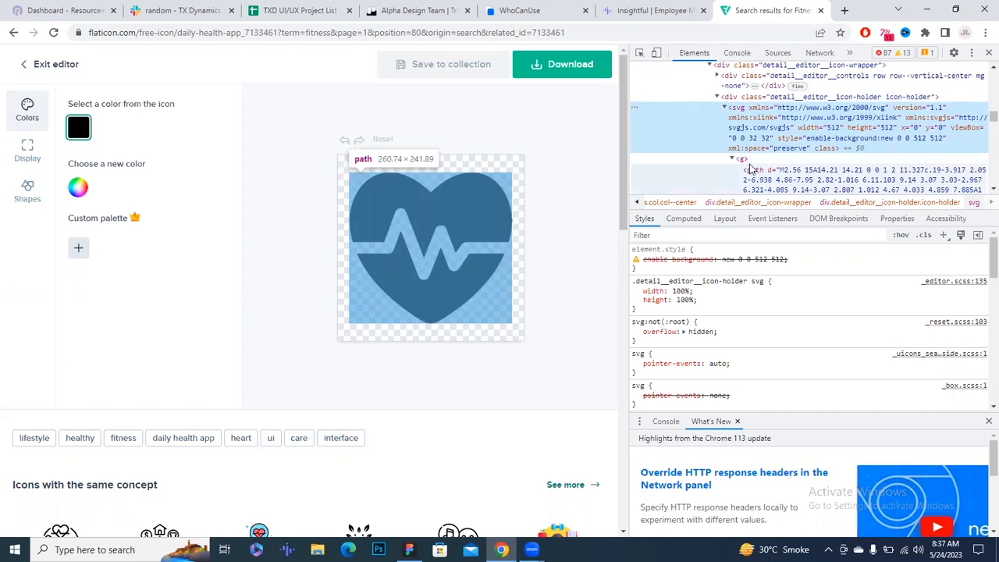
- Collapse the heart icon's svg node in the page code and copy the whole element
scroll(752, 137, down, 5)
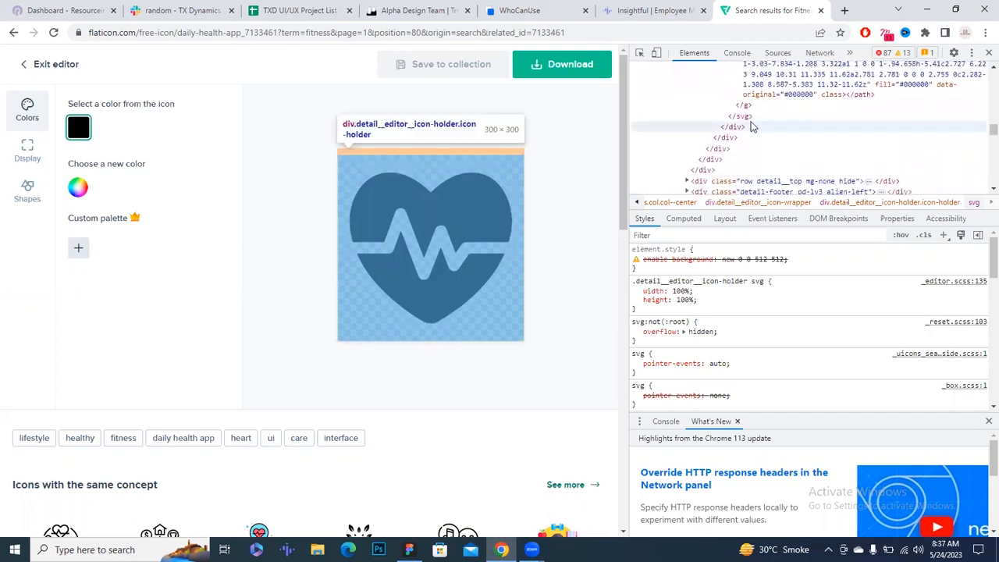
scroll(737, 152, up, 5)
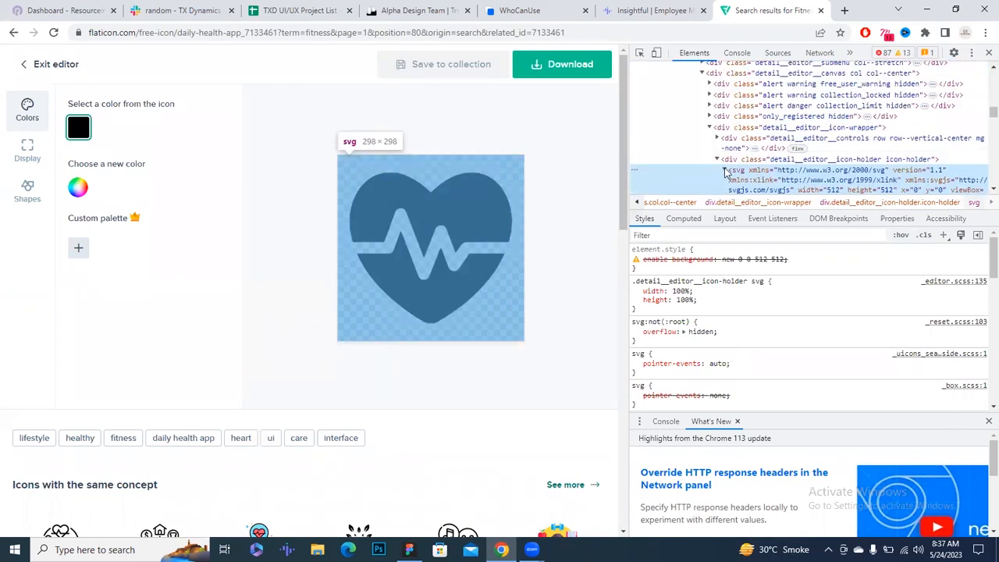
click(724, 170)
scroll(719, 156, down, 1)
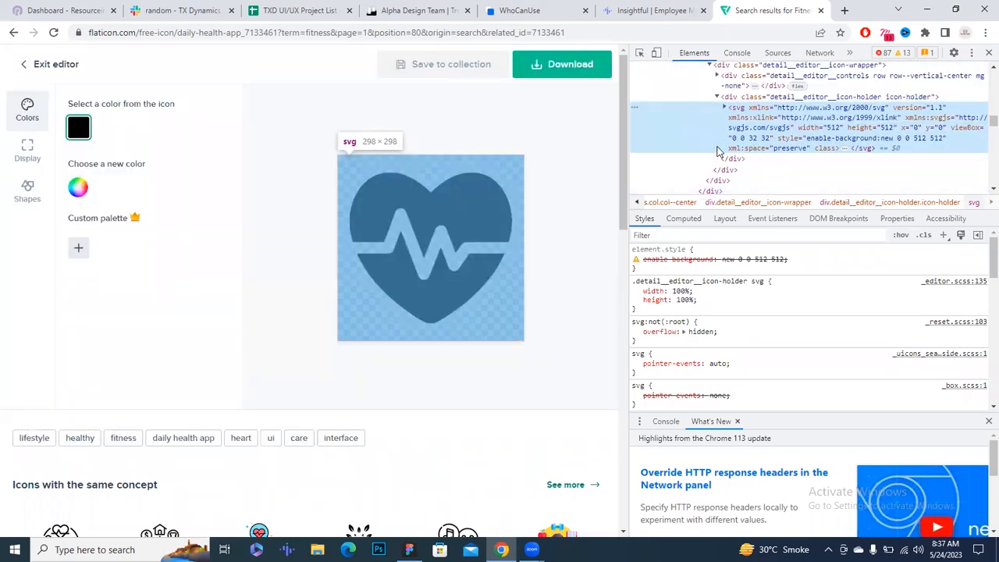
right_click(791, 123)
mouse_move(888, 226)
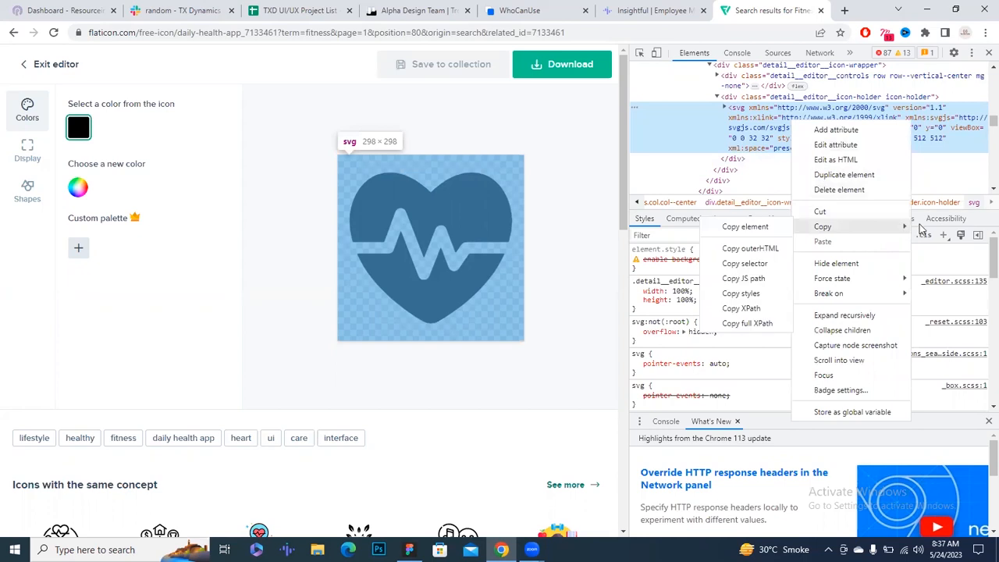
click(726, 227)
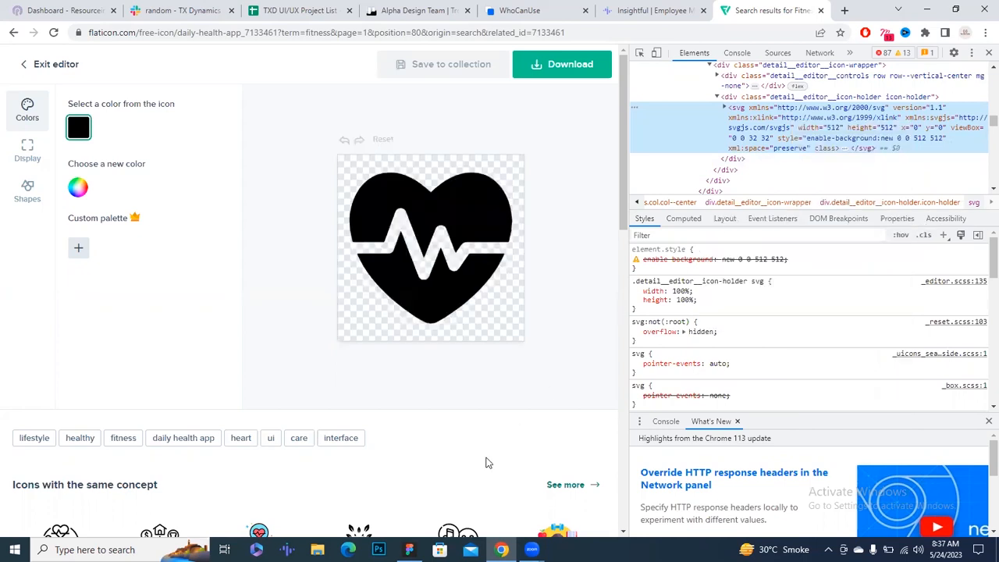
- Switch to Figma, paste the heart icon and place it on the empty canvas beside the splash screen frame
click(409, 550)
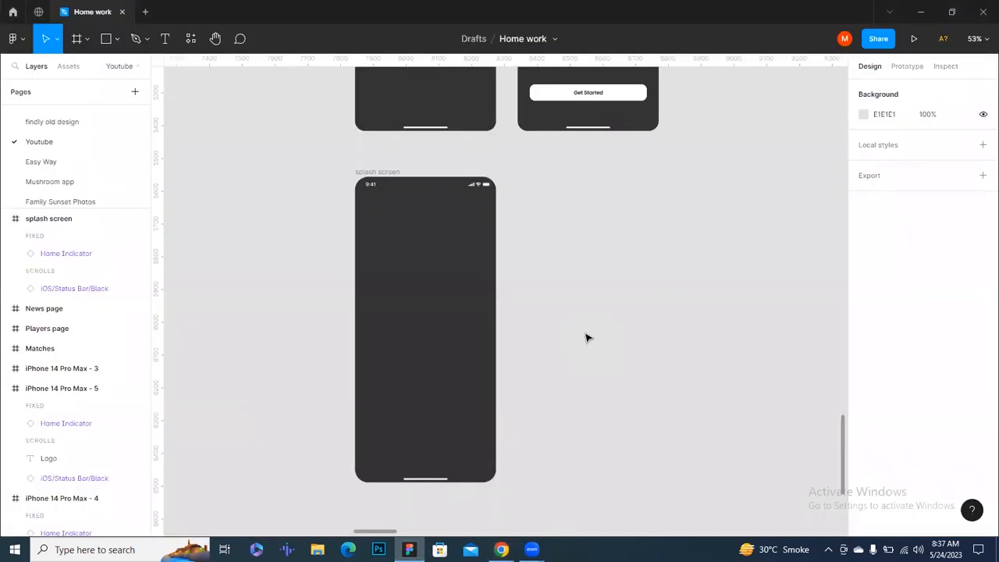
key(ctrl+v)
drag(437, 207, 603, 222)
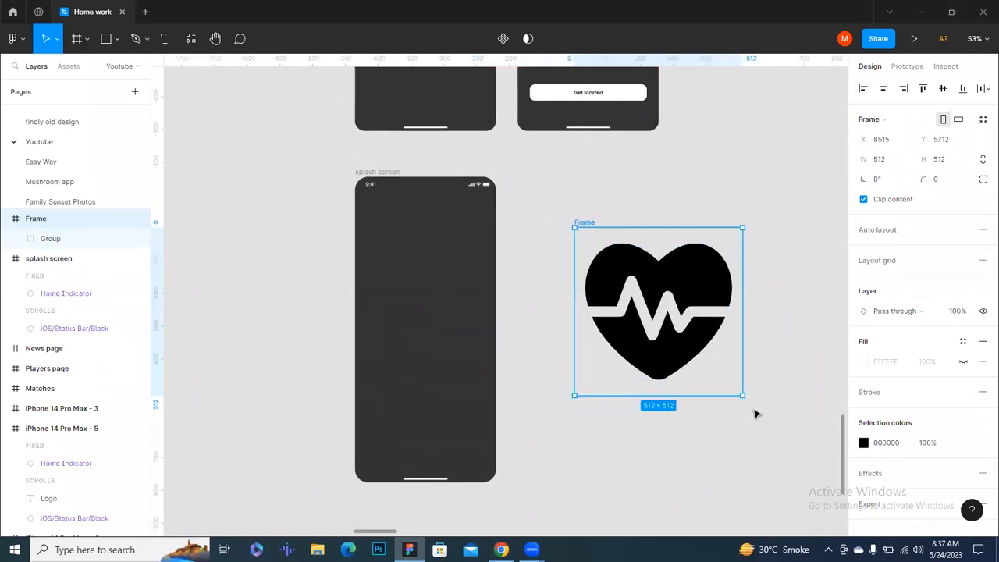
- Change the heart icon's black selection colour to white (FFFFFF)
click(910, 445)
text(f)
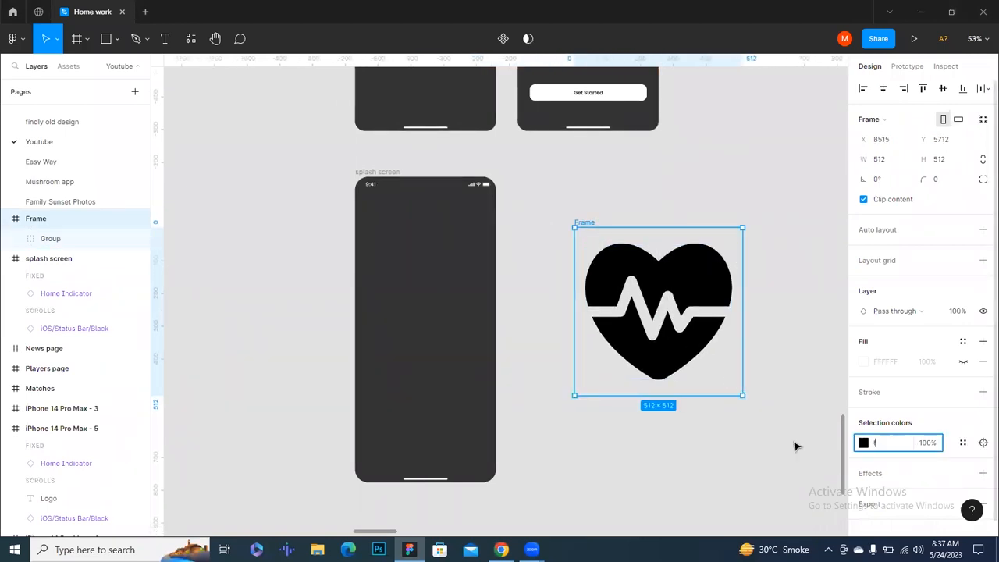
click(755, 451)
- Move the heart icon's frame into the splash screen frame
click(585, 223)
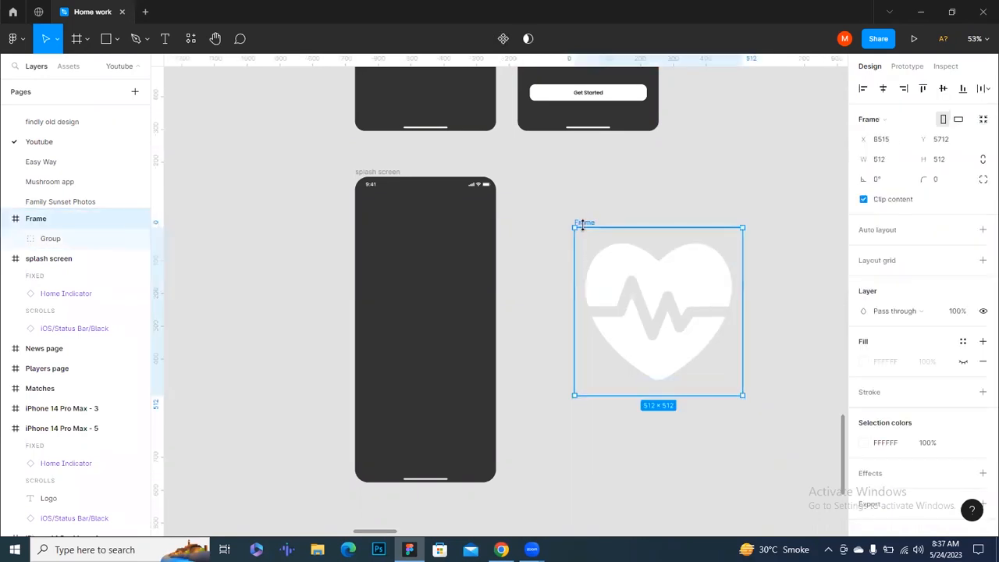
drag(588, 224, 370, 243)
click(441, 263)
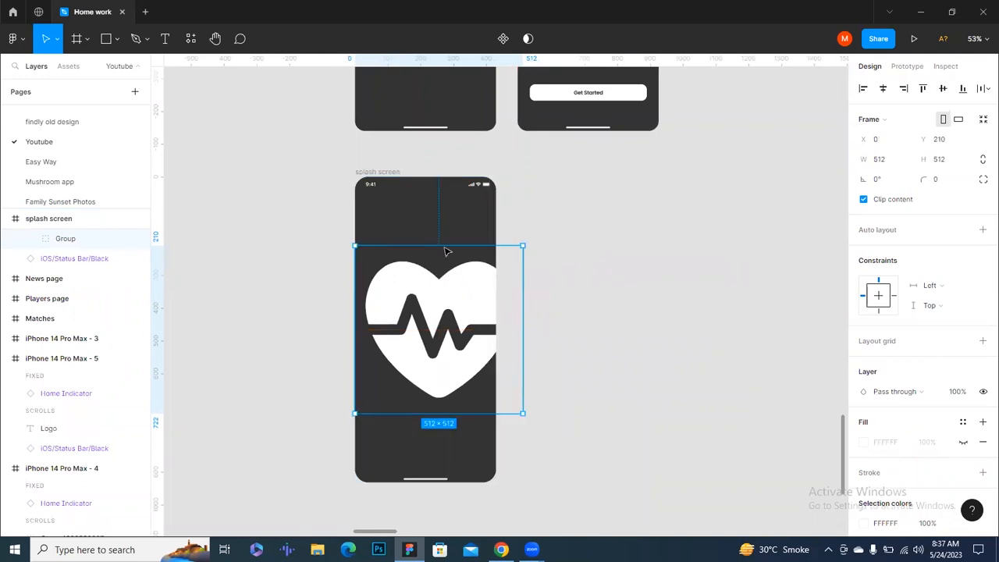
- Resize the heart icon to 216 × 216 and centre it horizontally and vertically in the splash screen
drag(446, 244, 448, 342)
key(ctrl+alt+g)
key(alt+v)
click(882, 90)
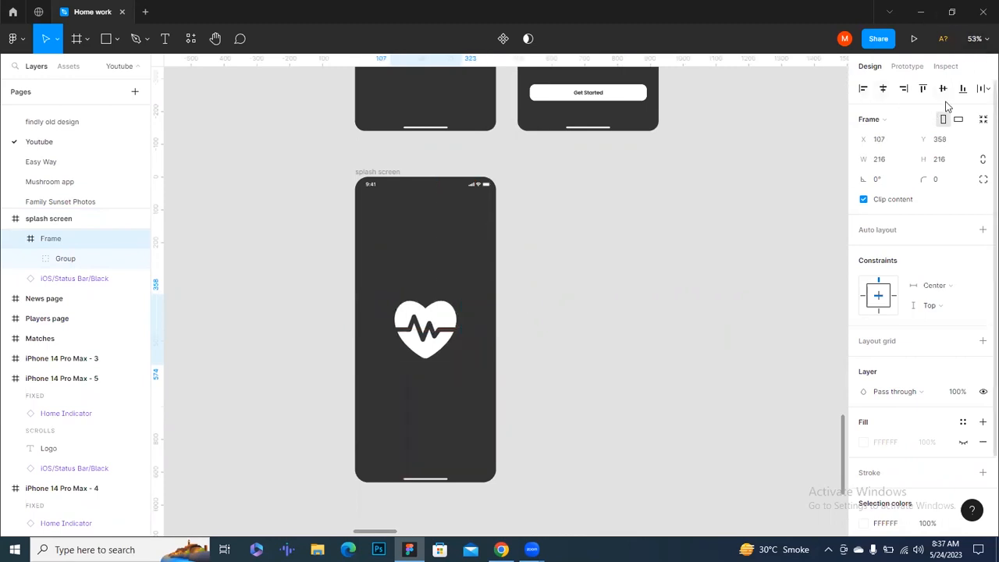
click(594, 308)
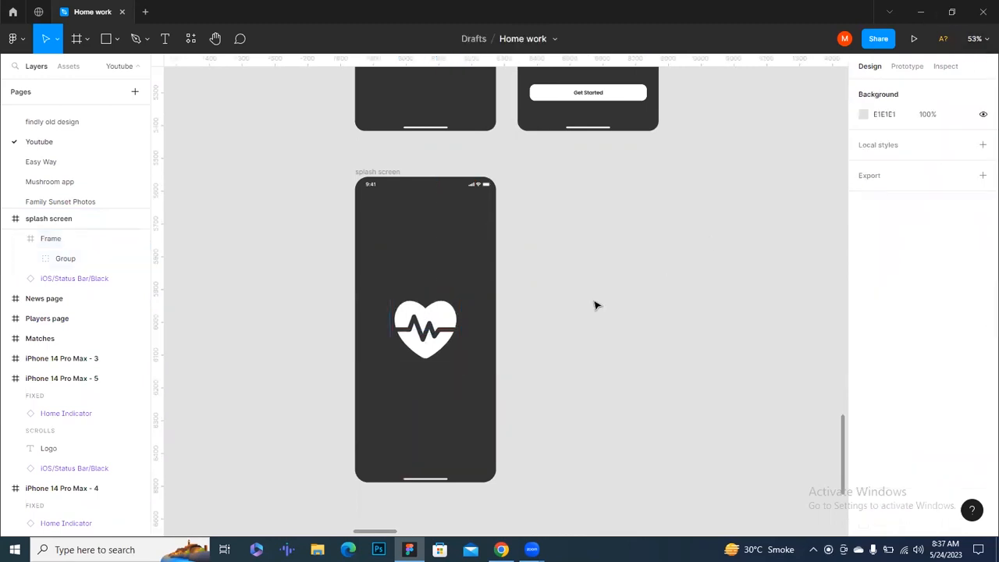
scroll(595, 303, down, 2)
drag(597, 350, 573, 301)
scroll(450, 308, up, 5)
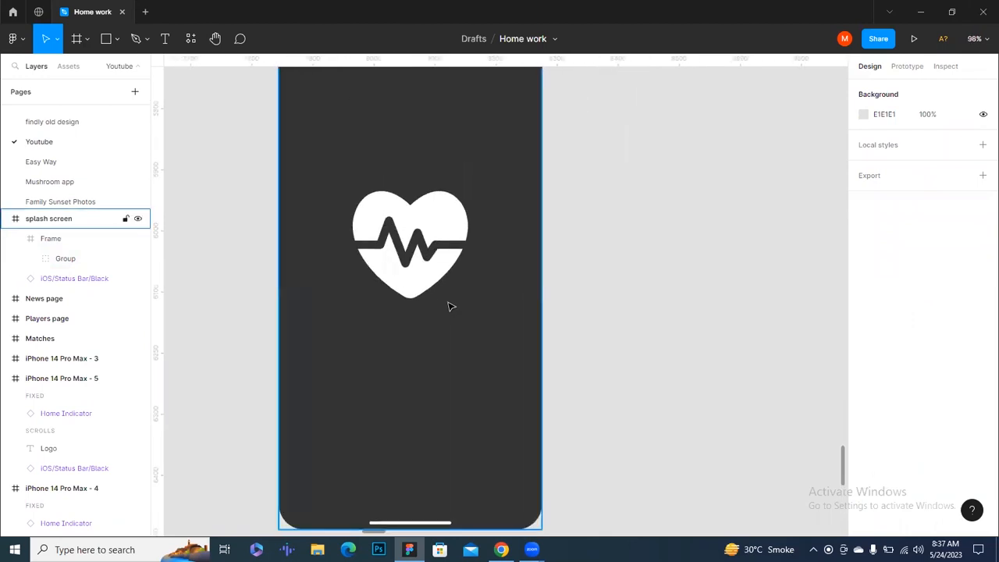
click(433, 269)
click(613, 283)
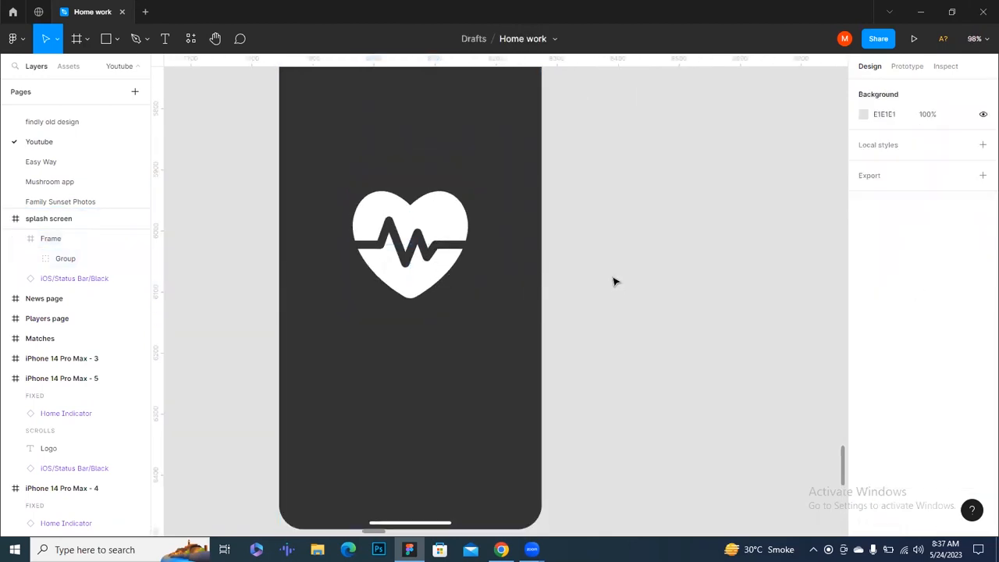
- Examine the runner images and the diamond outline behind them on the Get Started screen, including the outline's size, radius and stroke
scroll(613, 281, down, 5)
drag(627, 252, 518, 462)
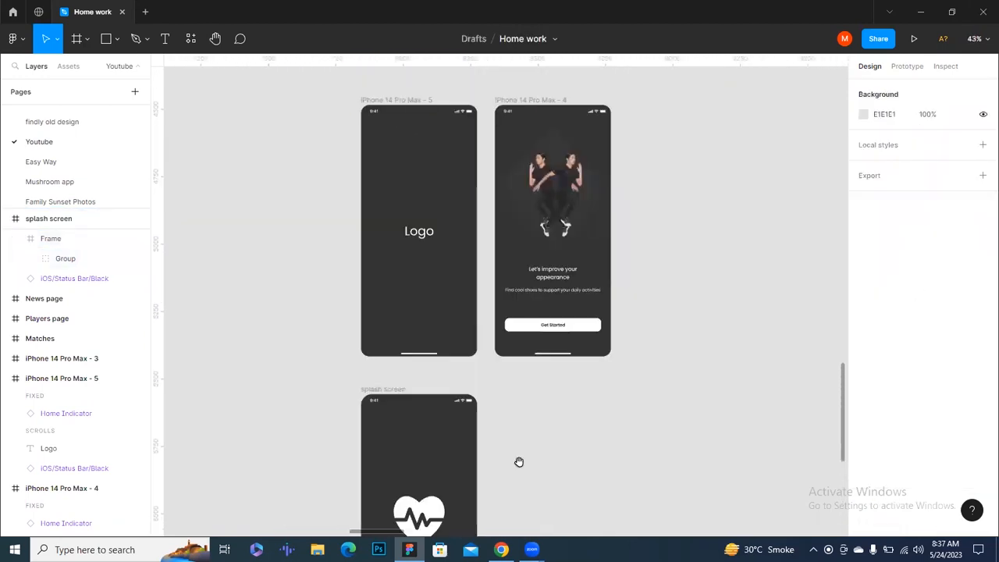
click(600, 190)
scroll(599, 195, up, 6)
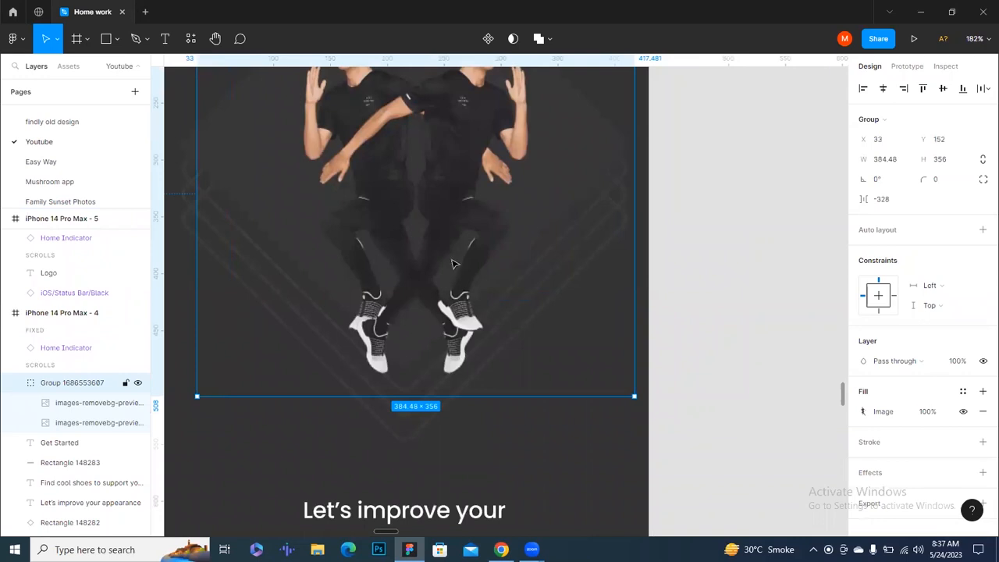
double_click(547, 207)
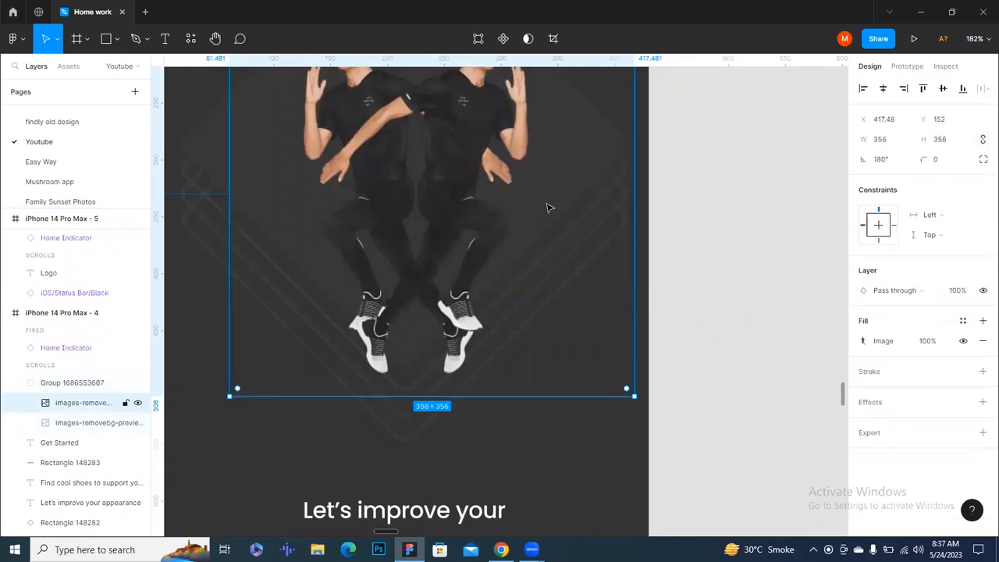
double_click(547, 208)
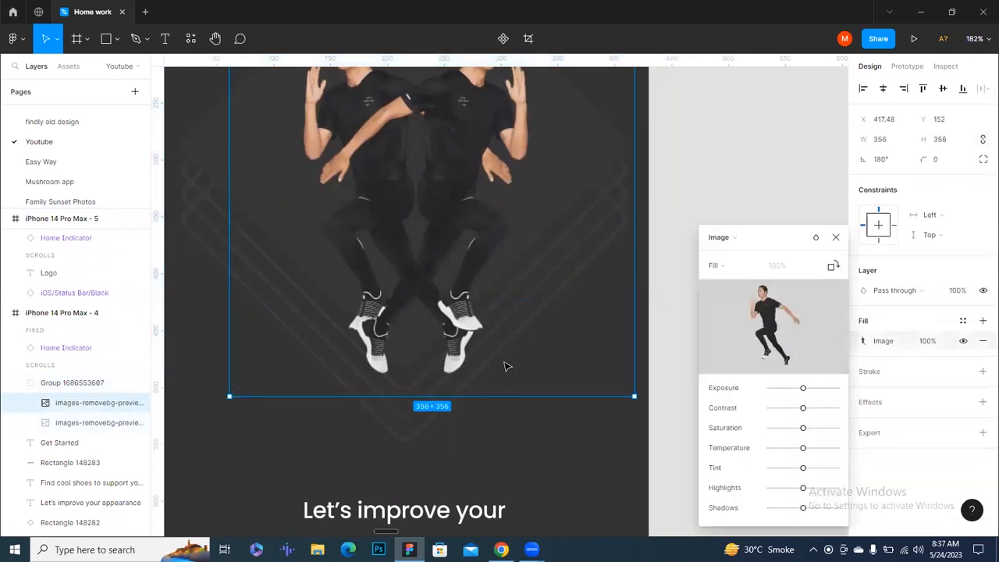
click(837, 237)
click(408, 439)
scroll(422, 405, down, 3)
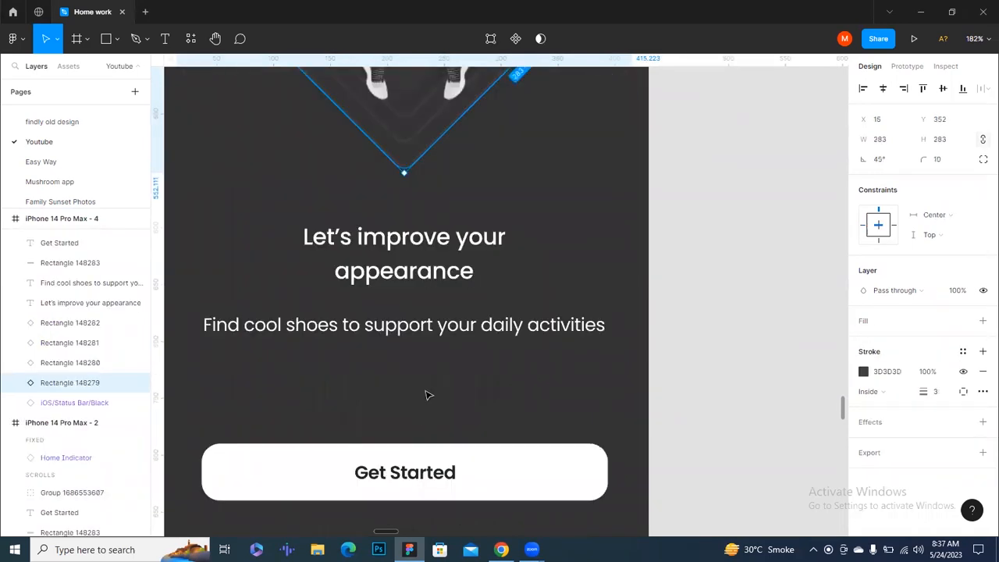
scroll(431, 387, down, 3)
drag(535, 408, 615, 207)
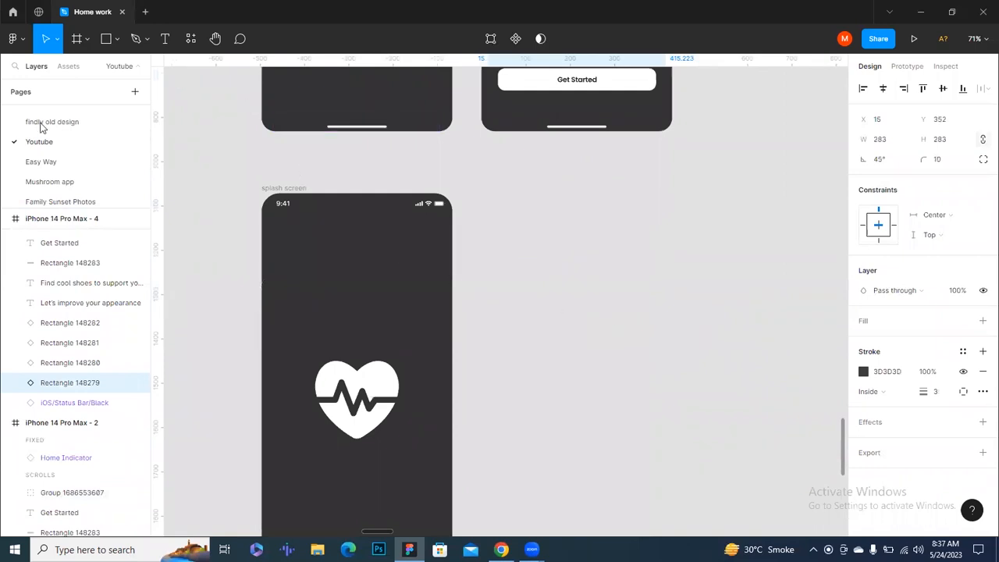
- Draw a square beside the splash screen frame and set its size to 283 × 283
click(119, 36)
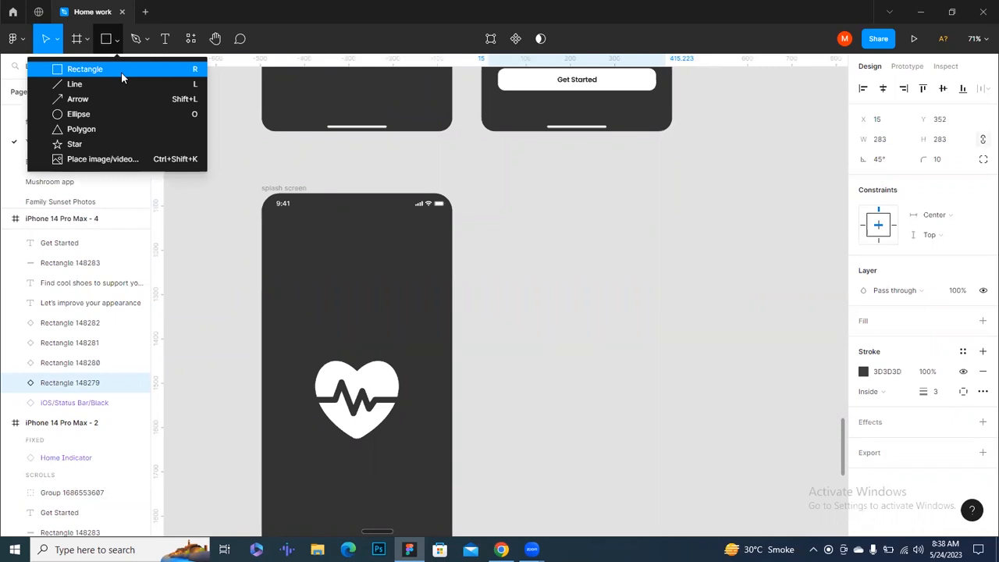
click(121, 70)
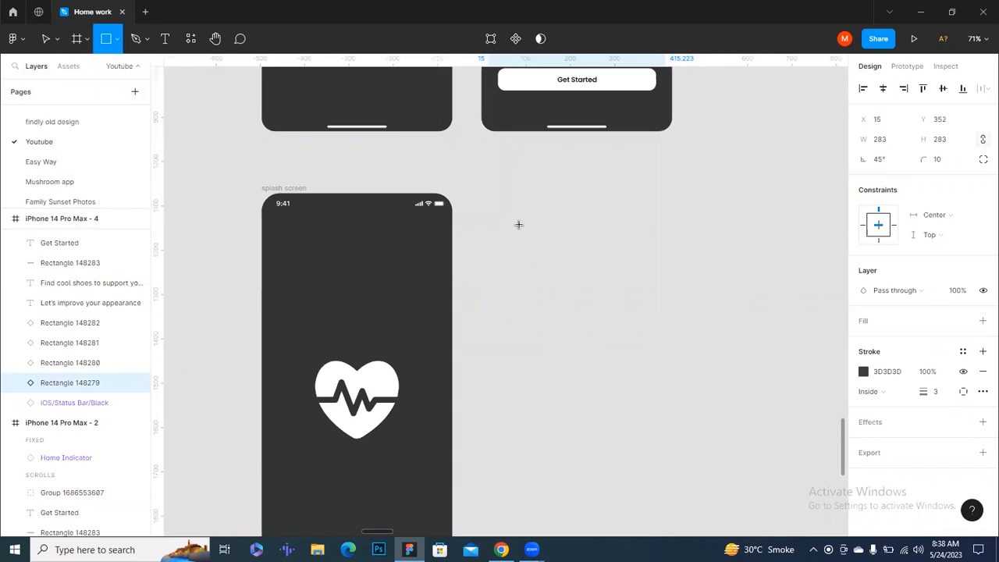
drag(518, 224, 653, 400)
click(897, 140)
text(28)
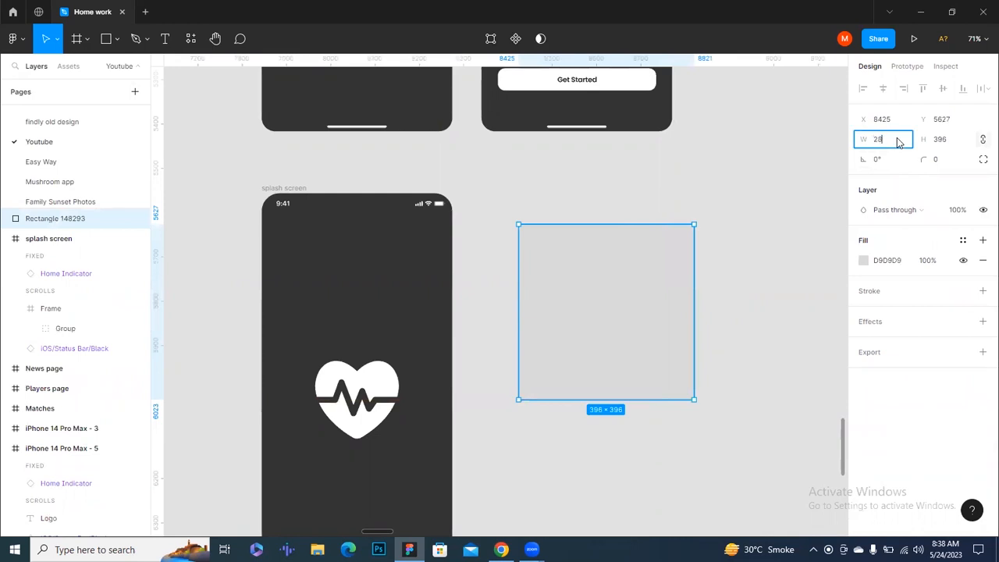
text(3)
key(Return)
- Set the new square's corner radius to 10
click(953, 165)
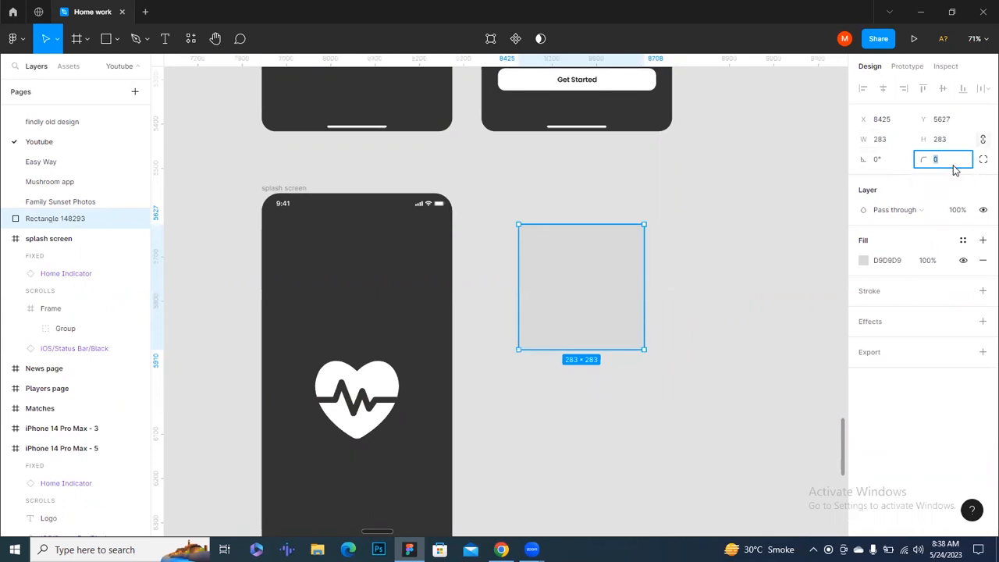
key(Up)
key(Up)
key(Up)
key(Up)
key(Up)
key(Up)
key(Up)
key(Up)
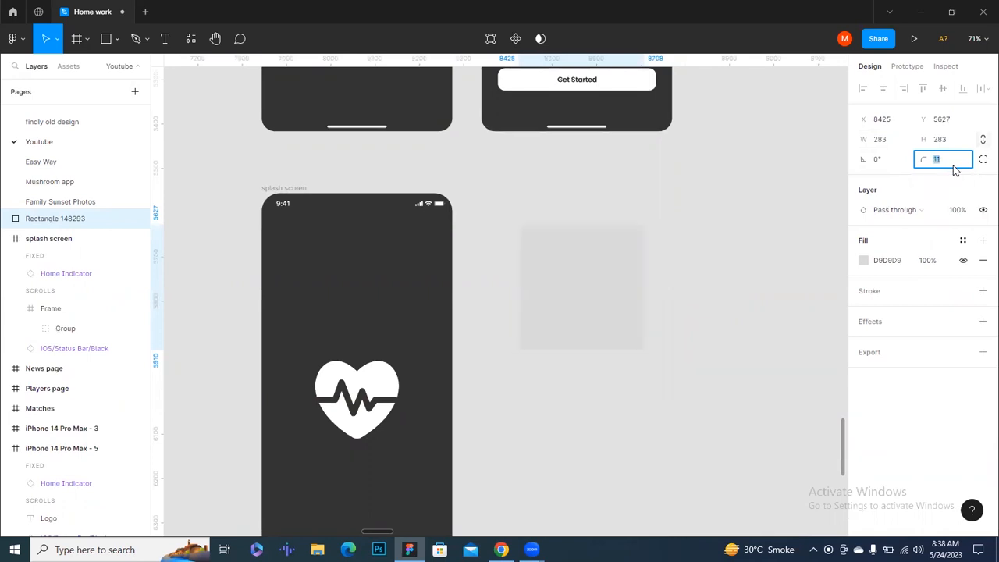
click(718, 220)
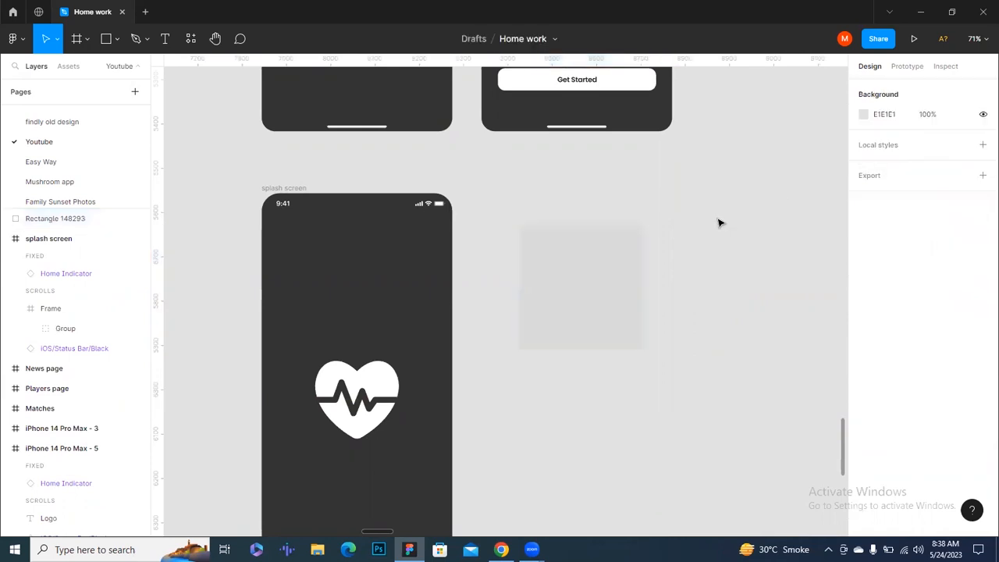
- Copy the stroke colour code 3D3D3D from the diamond outline on the Get Started screen
scroll(620, 200, up, 5)
click(579, 165)
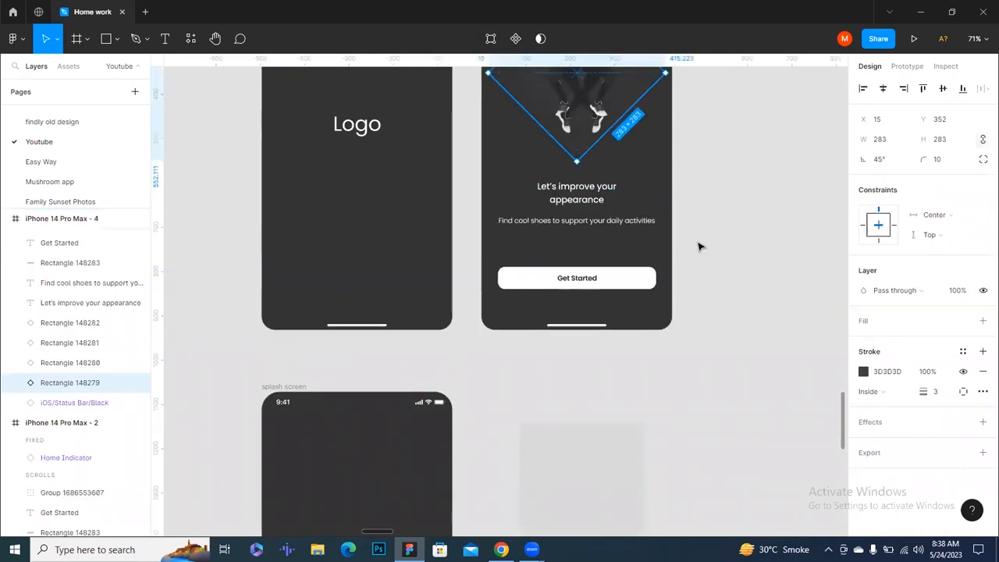
click(887, 371)
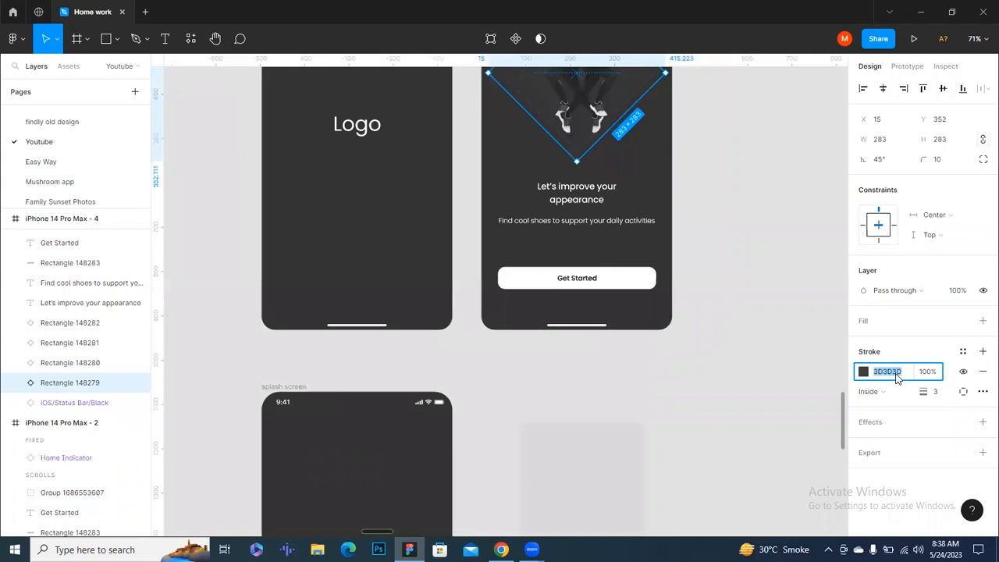
click(780, 376)
- Give the new square an inside stroke coloured 3D3D3D and remove its fill
scroll(693, 345, down, 5)
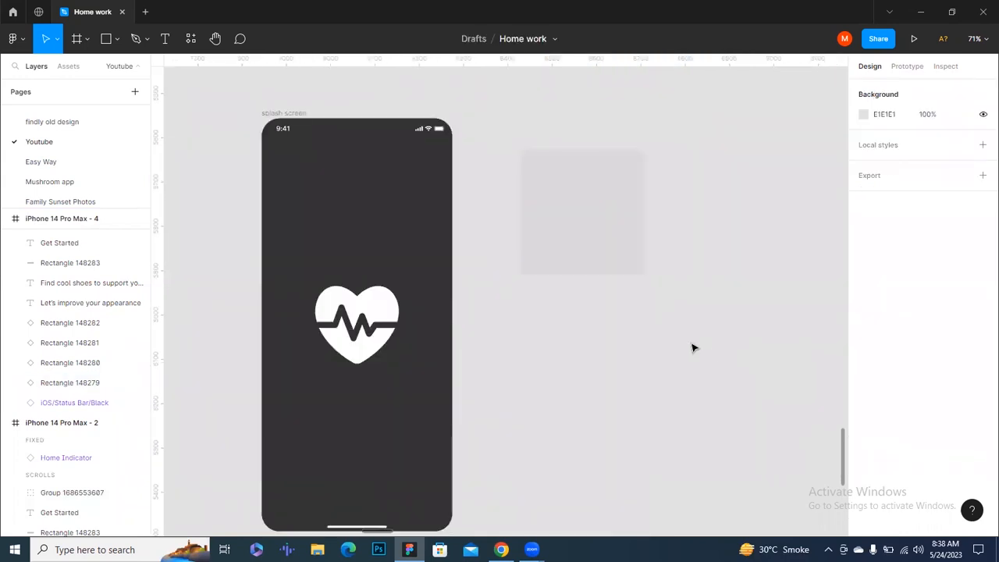
click(565, 202)
click(981, 290)
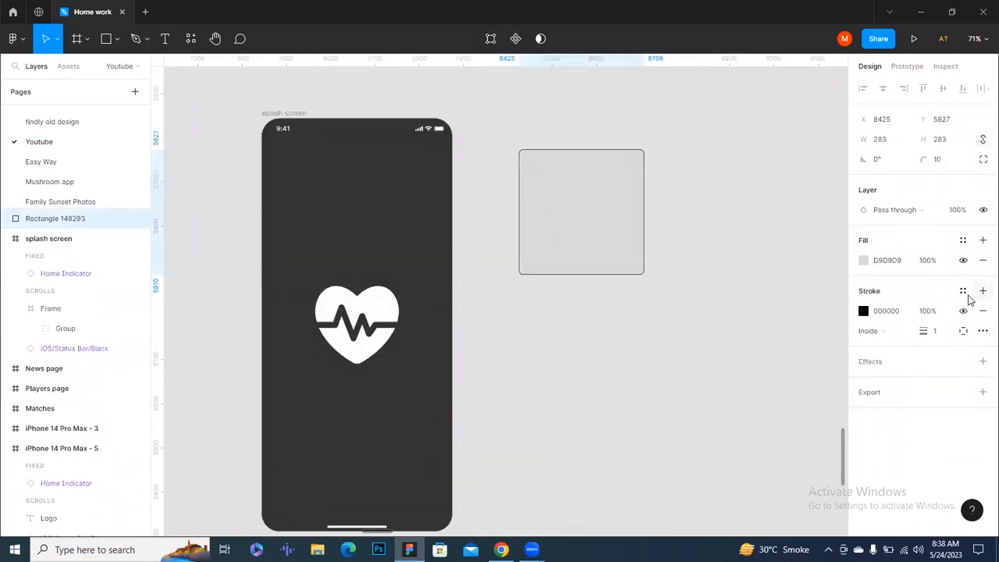
click(904, 312)
key(ctrl+v)
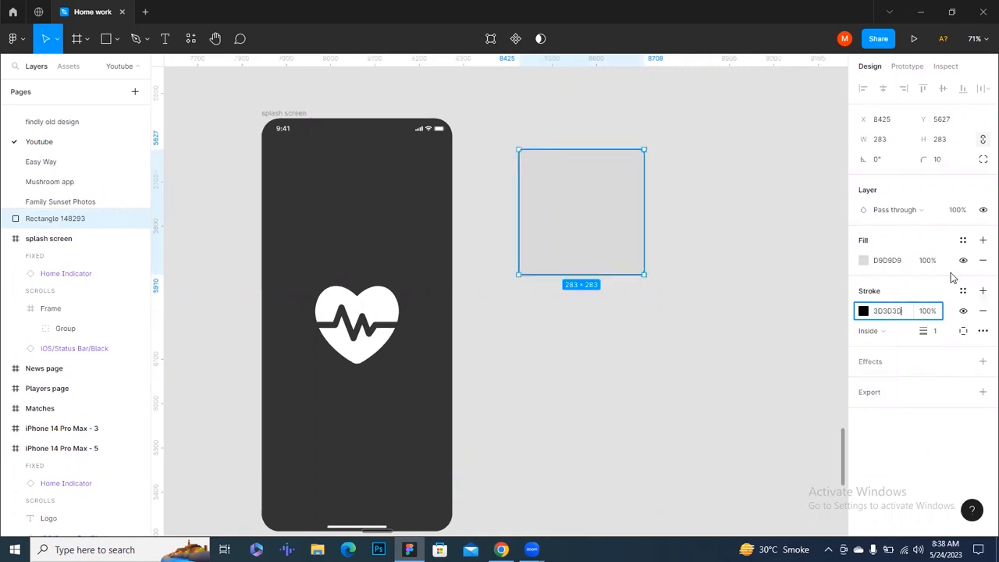
click(981, 267)
click(780, 256)
- Rotate the outlined square beside the splash screen to 30°
scroll(772, 257, up, 5)
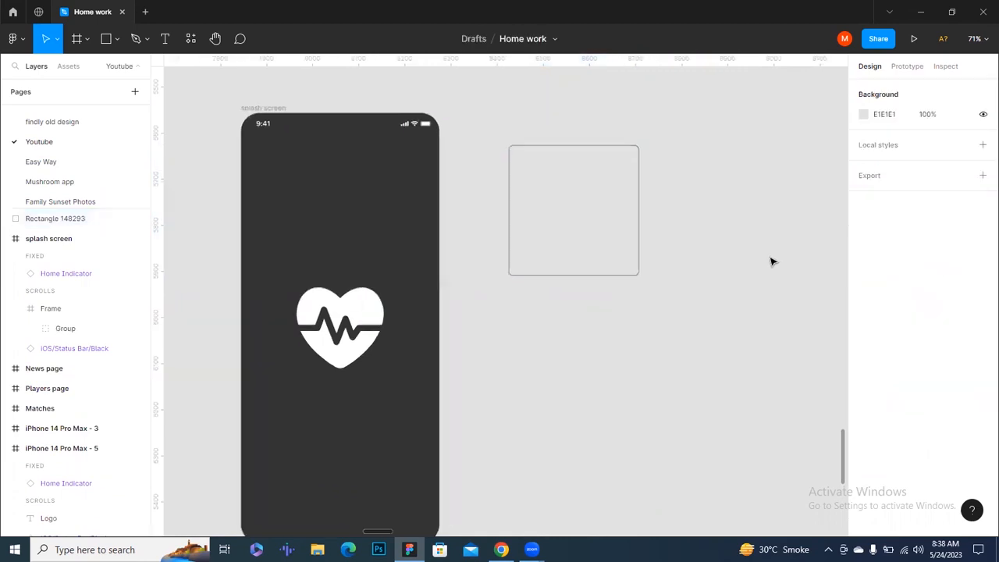
click(295, 184)
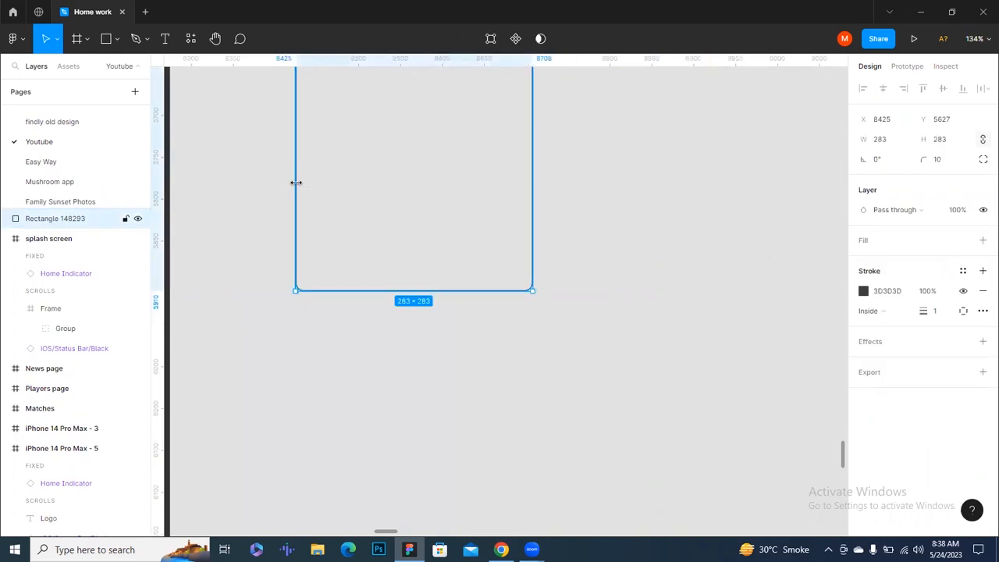
scroll(616, 307, down, 5)
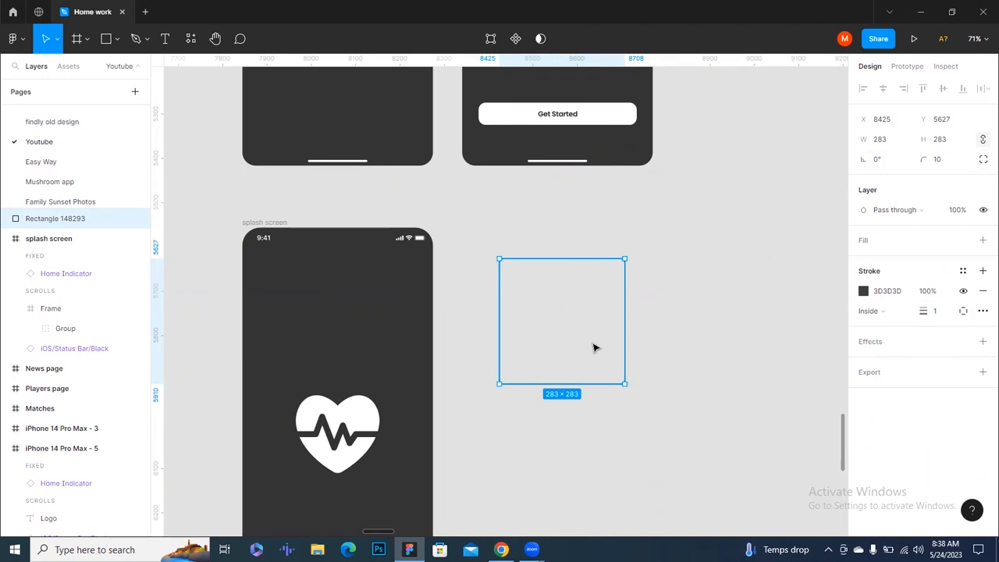
drag(627, 387, 646, 349)
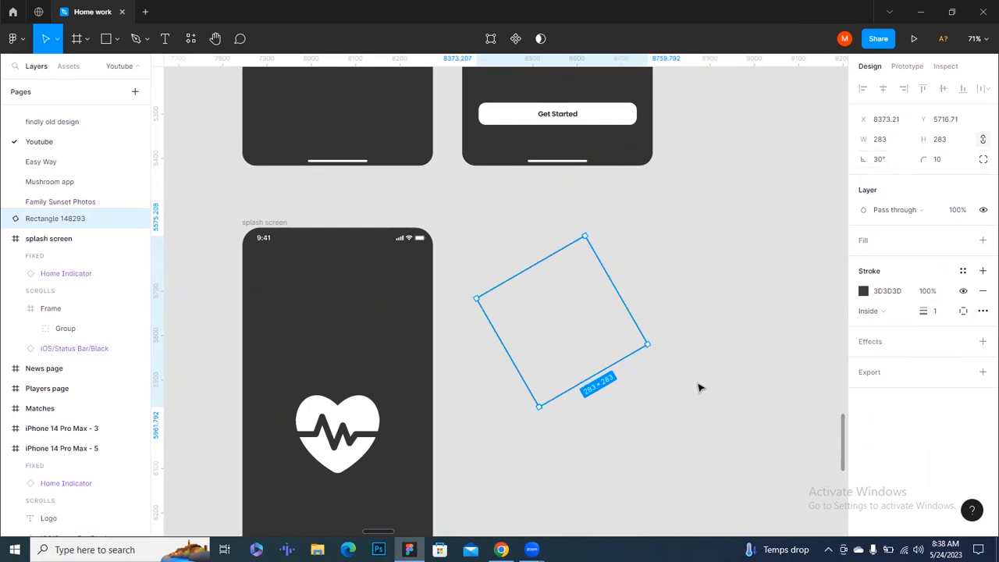
- Undo the 30° rotation and rotate the outlined square to 45° instead
key(ctrl+z)
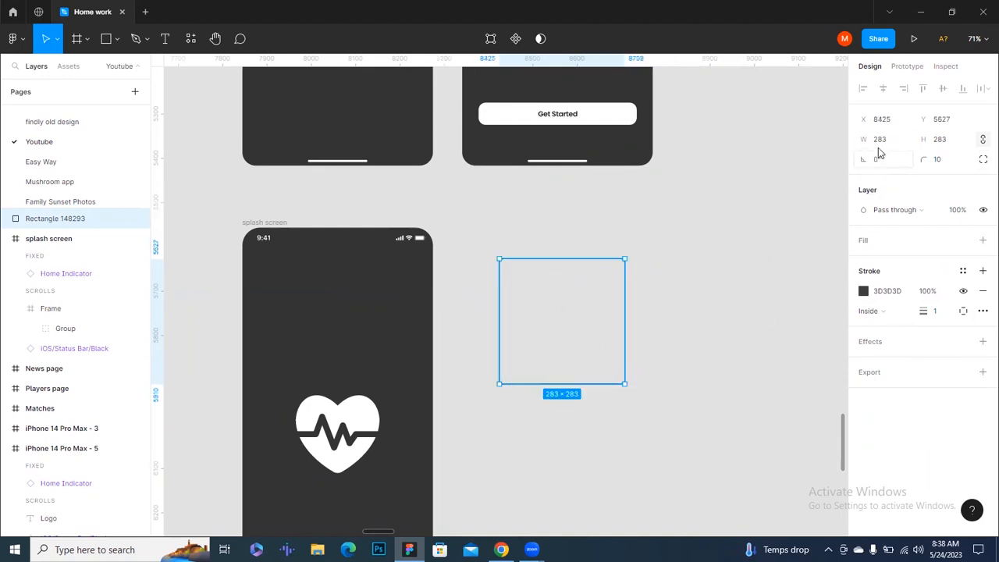
click(880, 160)
text(45)
key(Return)
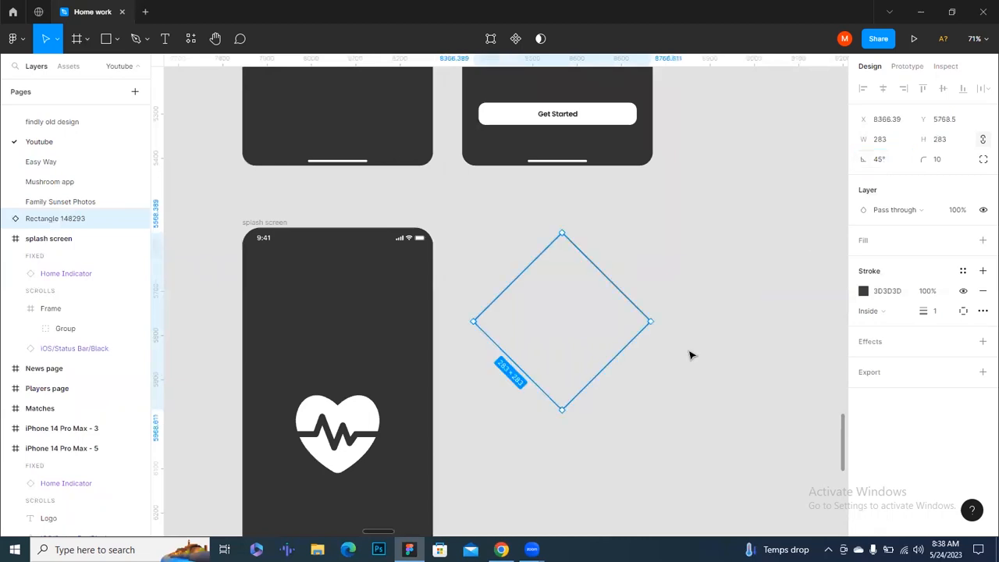
click(690, 355)
- Move the diamond outline farther away on the canvas and place a copy of the splash screen beside the original
scroll(690, 355, down, 3)
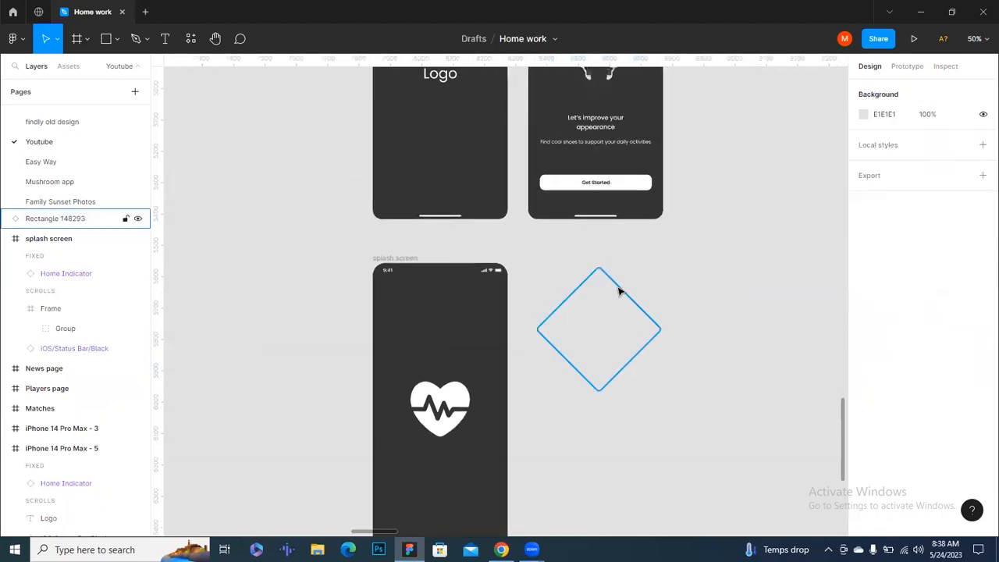
drag(619, 291, 813, 298)
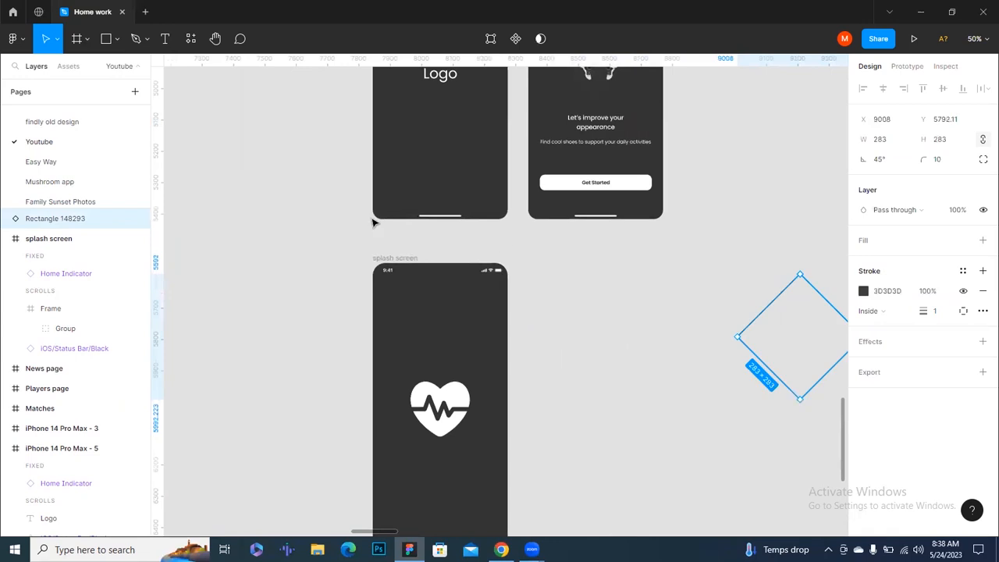
click(395, 256)
drag(457, 273, 558, 306)
click(701, 384)
scroll(629, 345, down, 2)
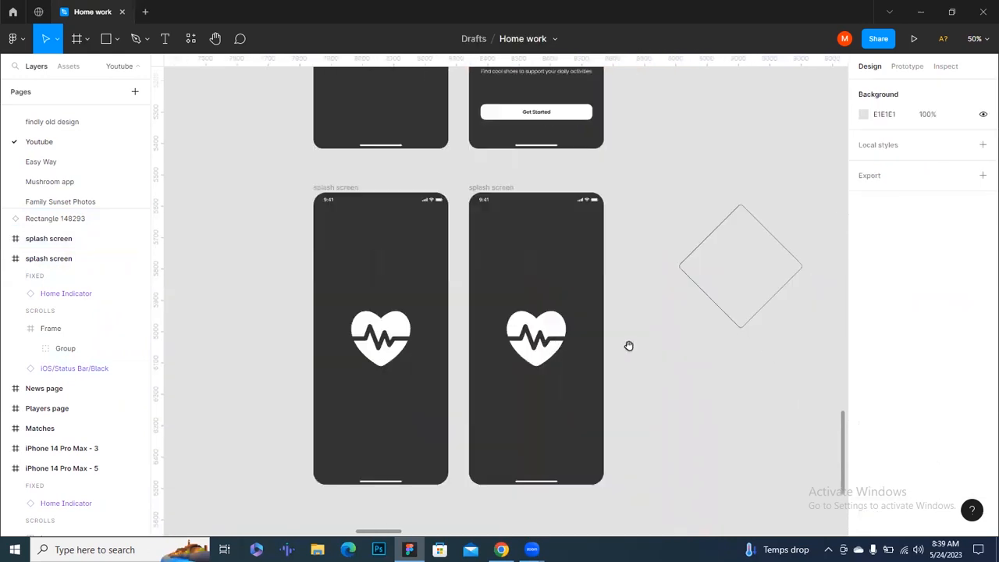
- Delete the heart icon from the copied splash screen and move the diamond outline into it, centred horizontally at Y 362.11
click(544, 343)
key(Delete)
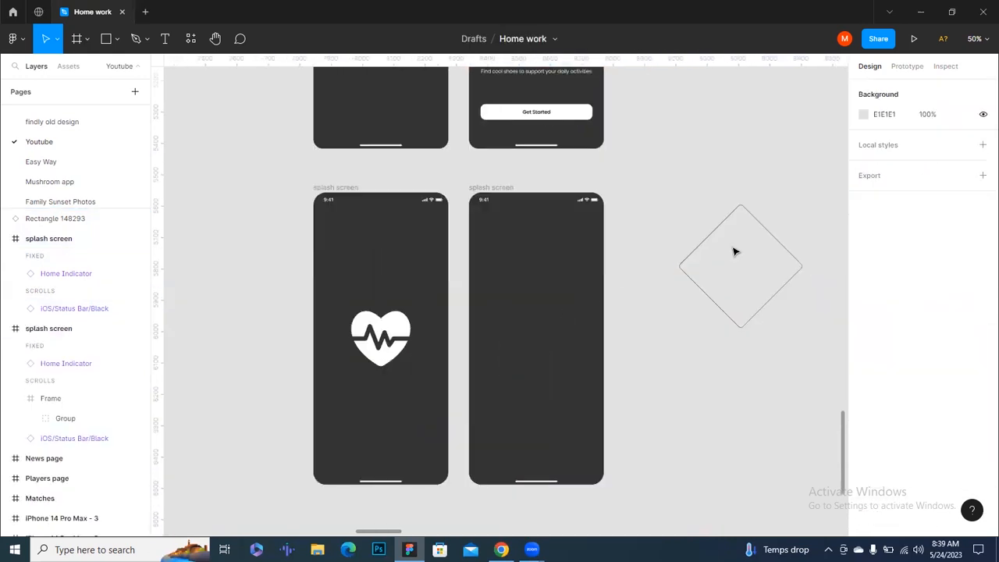
drag(742, 211, 538, 251)
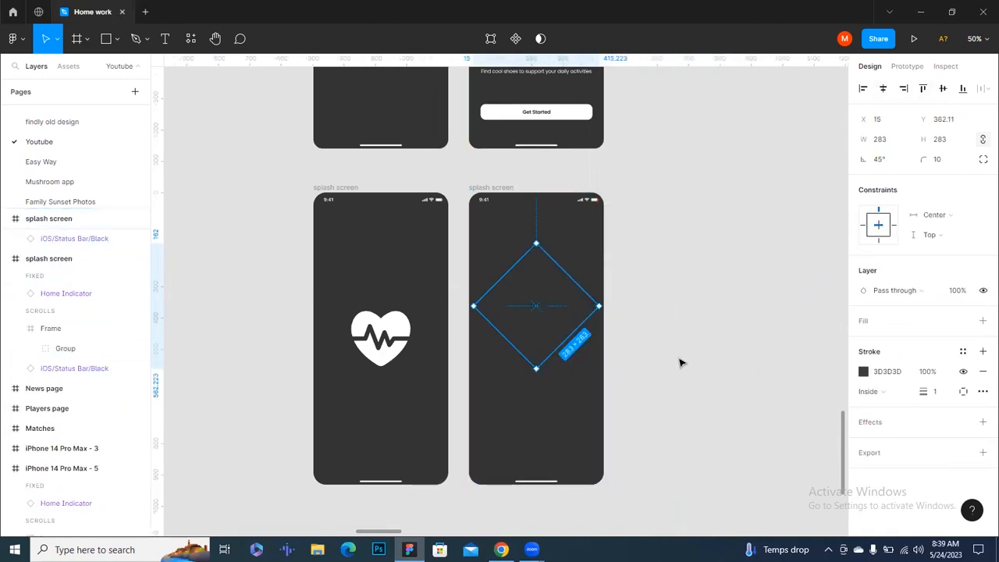
click(679, 361)
- Duplicate the diamond outline in the copied splash screen, placing the copy 22 px higher at Y 340.11
scroll(622, 390, up, 5)
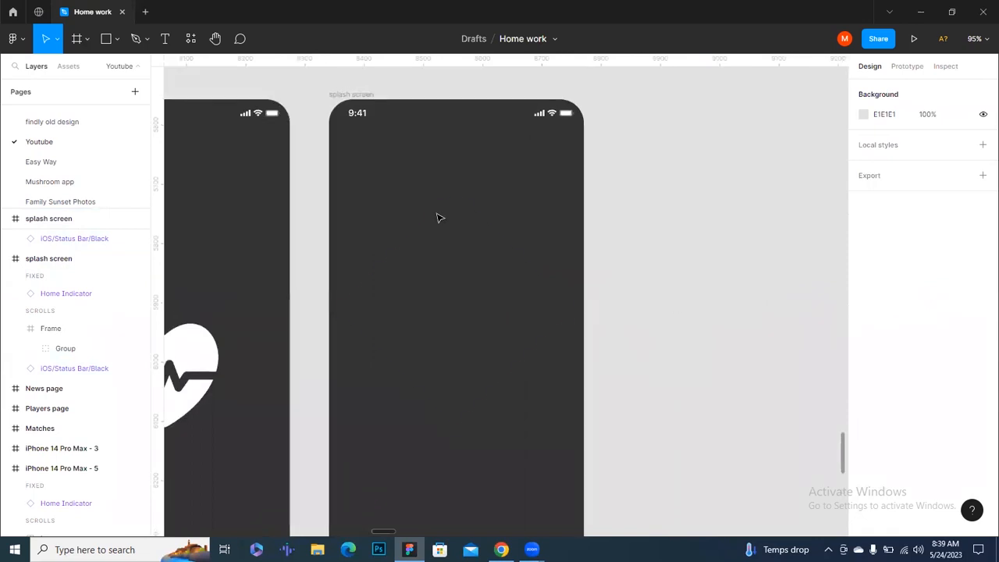
click(450, 205)
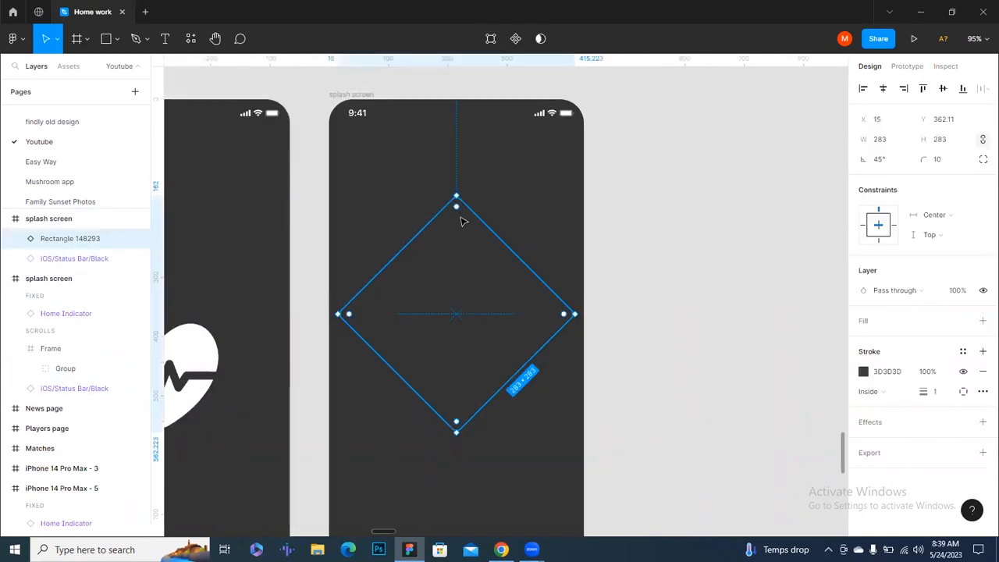
mouse_move(479, 336)
mouse_down()
mouse_move(484, 289)
mouse_move(488, 330)
mouse_up()
key(alt)
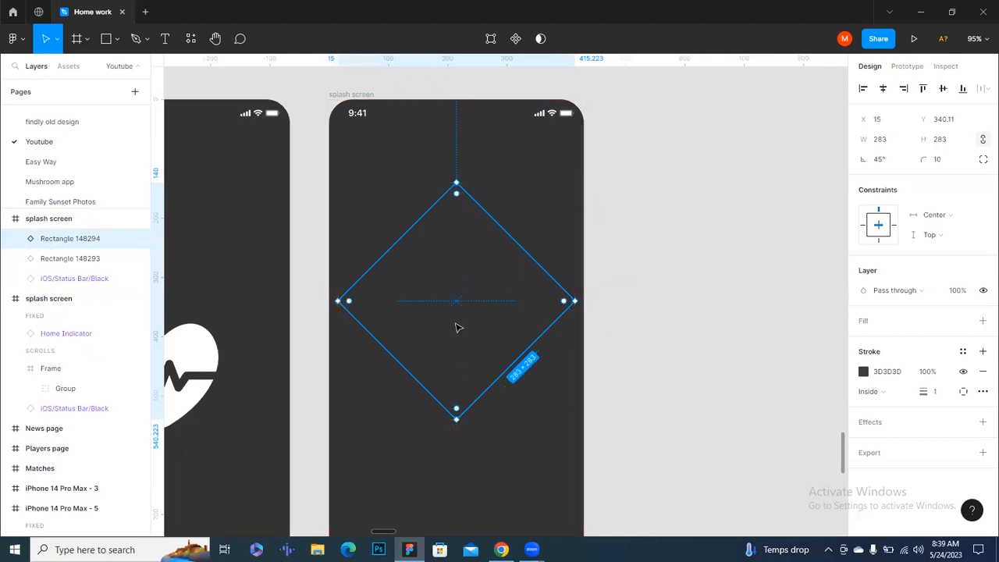
- Duplicate the upper diamond outline again and centre the copy horizontally in the splash screen
mouse_move(461, 310)
mouse_down()
mouse_move(464, 284)
mouse_move(468, 320)
mouse_up()
scroll(476, 429, up, 10)
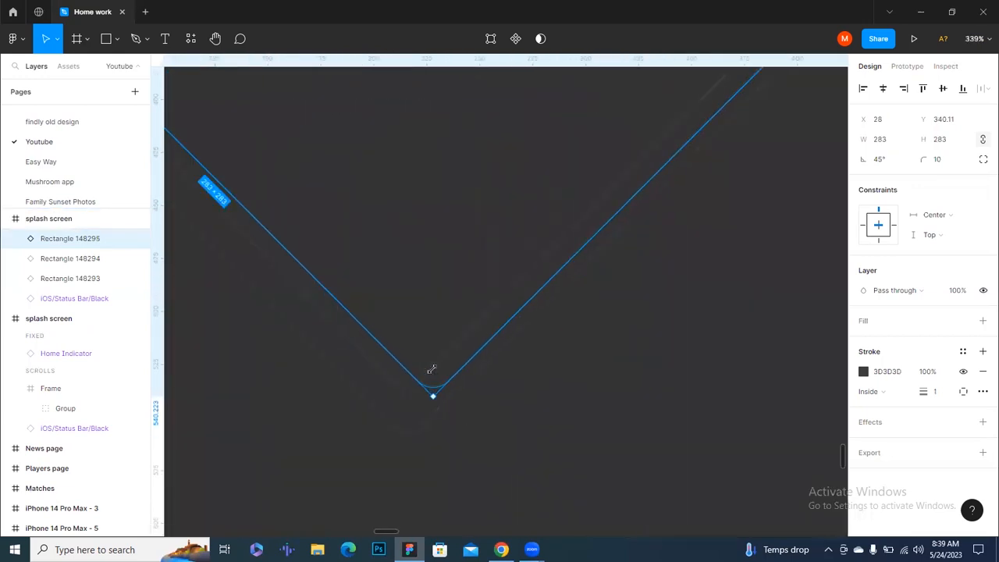
scroll(432, 383, down, 4)
click(885, 90)
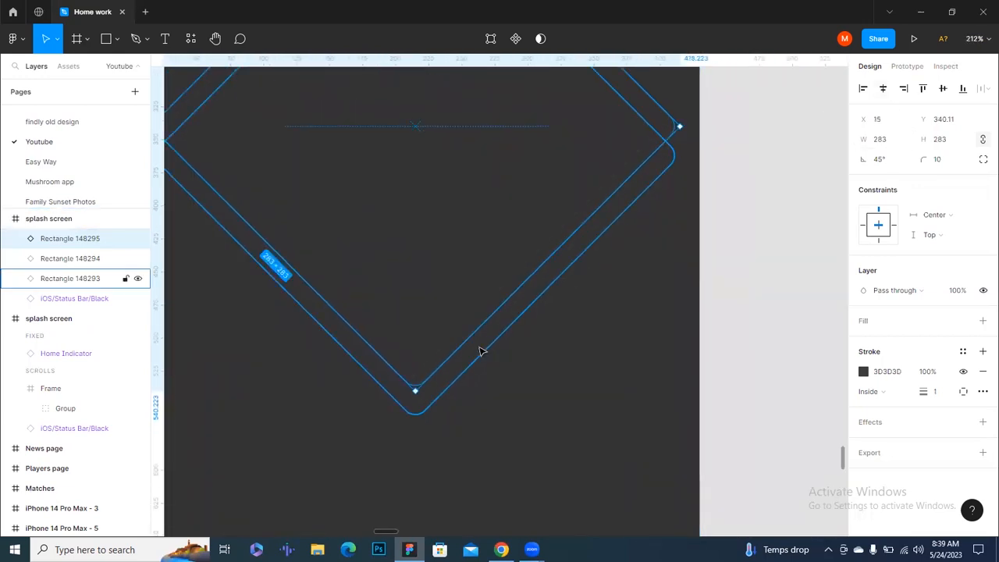
- Nudge the third diamond outline upward to Y 318.11, checking its spacing from the one below
key(Up)
key(Up)
key(Up)
key(Up)
key(Up)
key(Up)
key(Up)
key(Up)
key(Up)
key(Up)
key(Up)
key(Up)
key(Up)
key(Up)
key(Up)
key(Up)
key(Up)
key(Up)
key(Up)
key(Up)
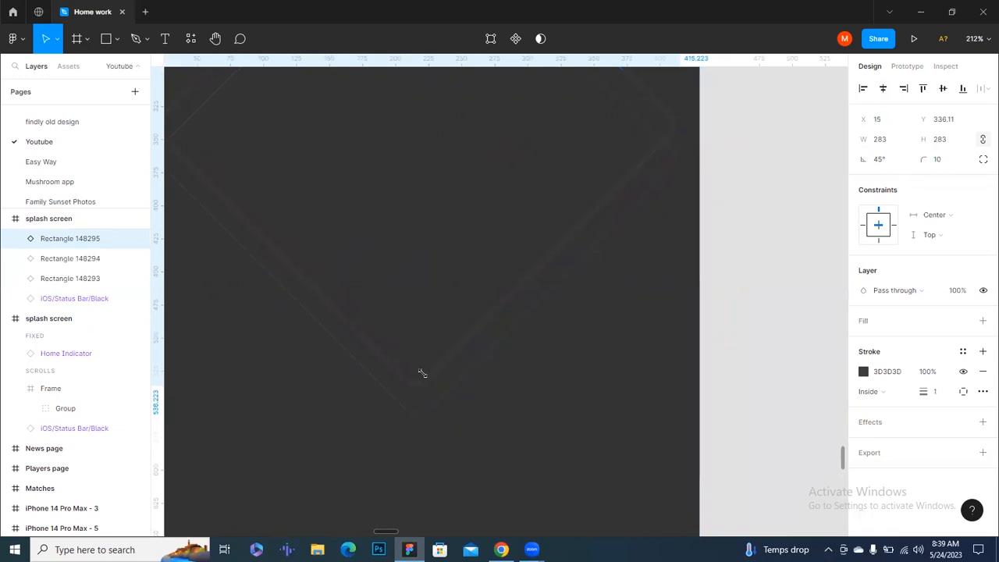
key(alt)
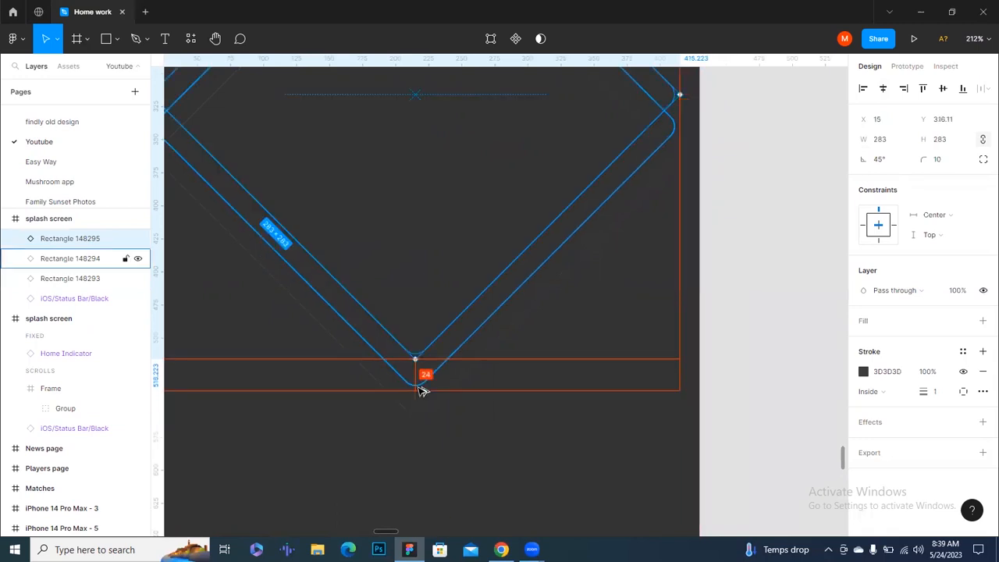
key(Down)
key(Down)
key(Down)
key(Down)
key(Up)
key(Up)
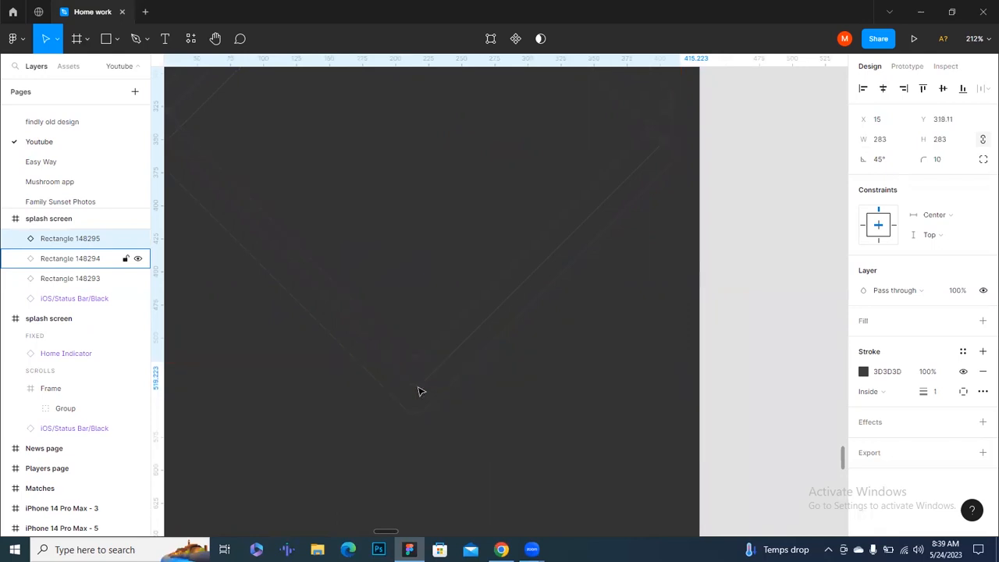
click(501, 398)
- Duplicate the topmost diamond outline and shift the copy upward to Y 296.11, keeping it horizontally centred
scroll(501, 399, down, 5)
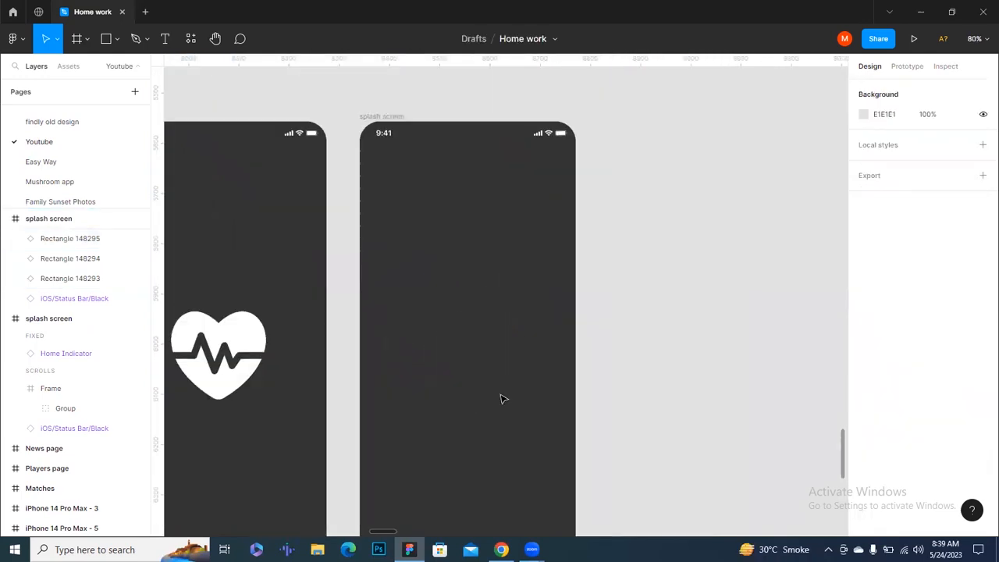
scroll(502, 399, up, 10)
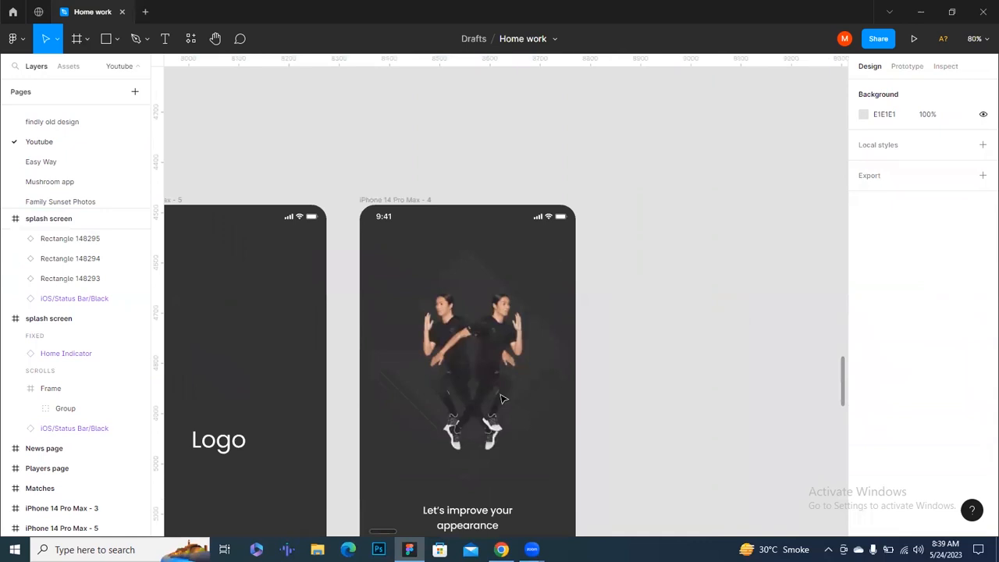
scroll(502, 399, down, 4)
scroll(502, 398, down, 5)
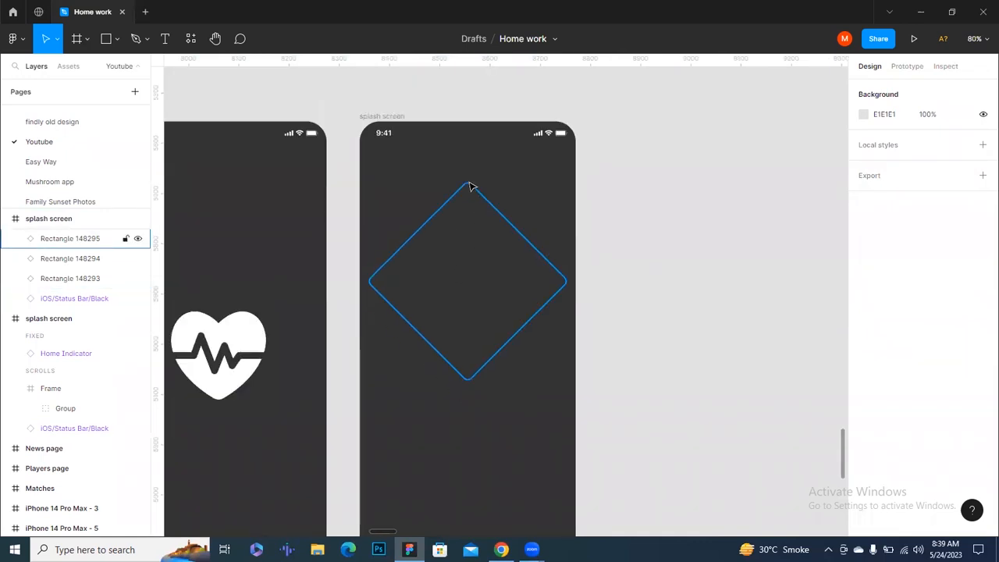
click(469, 183)
mouse_move(471, 266)
mouse_down()
mouse_move(470, 250)
mouse_move(470, 277)
mouse_up()
scroll(473, 401, up, 5)
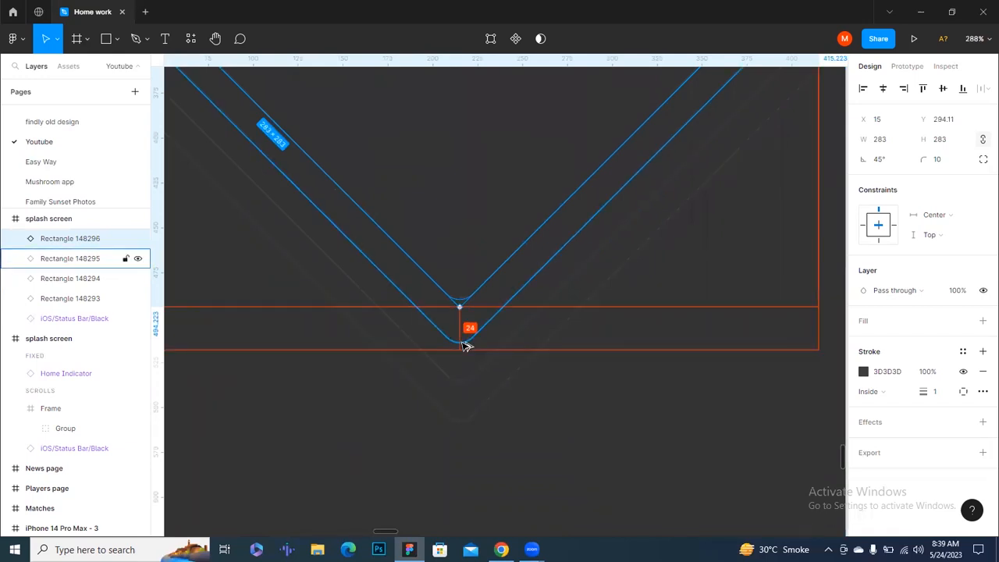
key(Down)
key(Down)
key(Down)
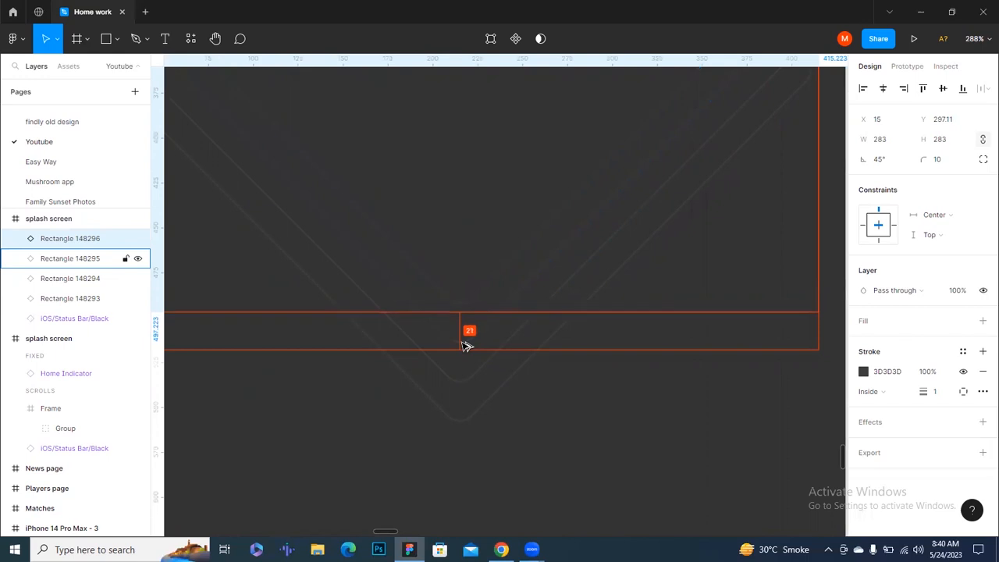
key(Up)
scroll(461, 343, down, 4)
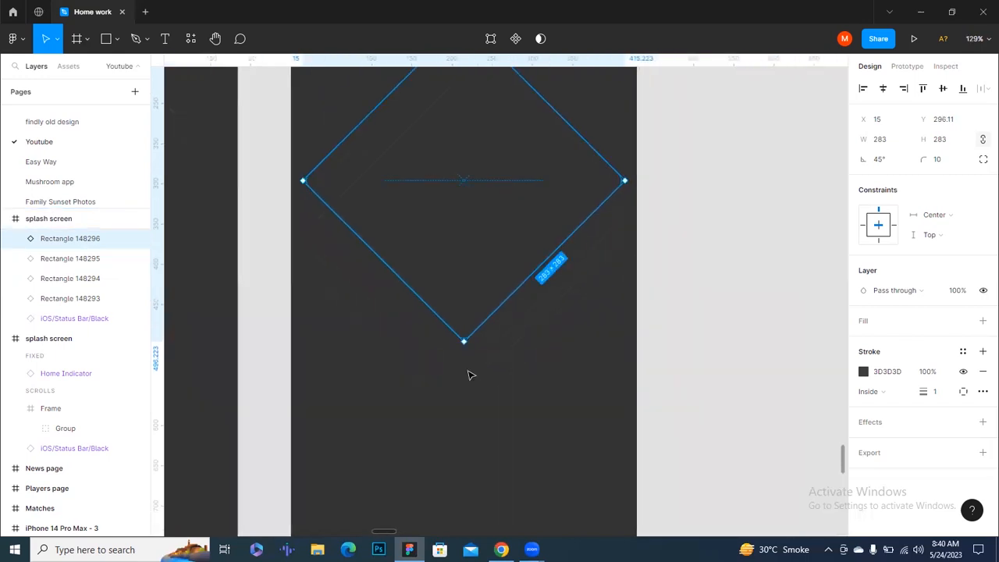
- Replace the topmost diamond's stroke with a solid fill of the same colour, 3D3D3D
click(874, 377)
key(ctrl+c)
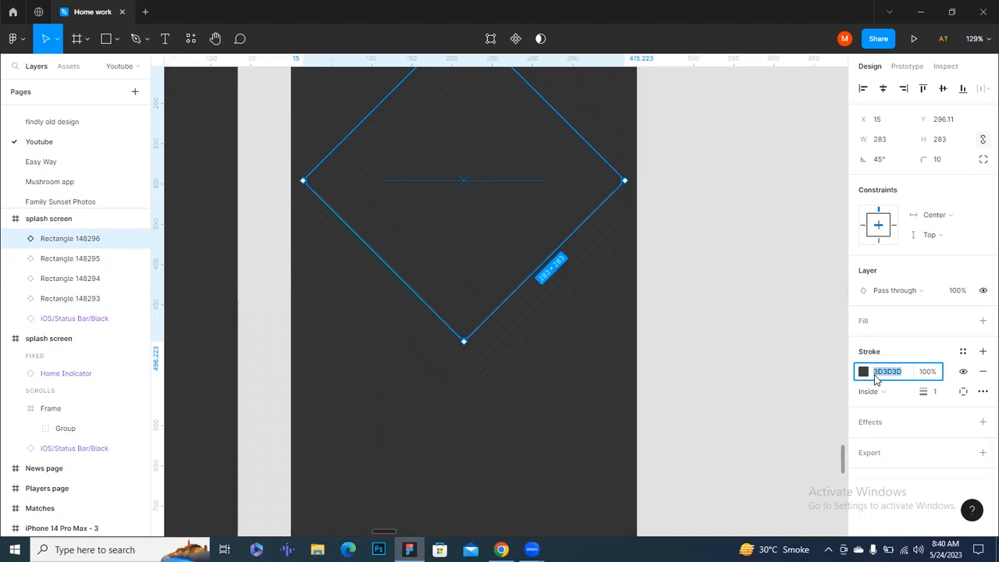
click(982, 372)
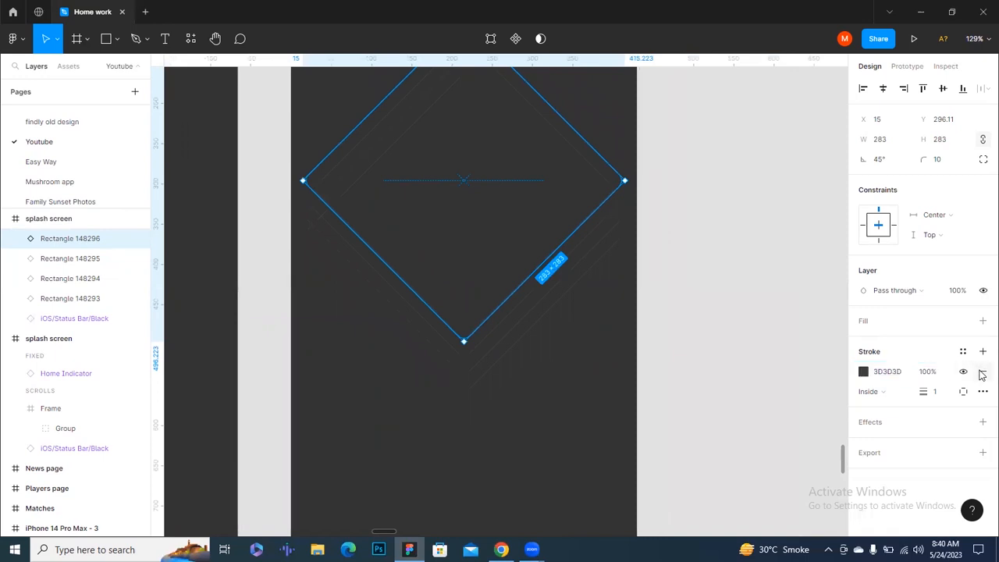
click(983, 372)
click(982, 323)
click(902, 347)
key(ctrl+v)
click(718, 305)
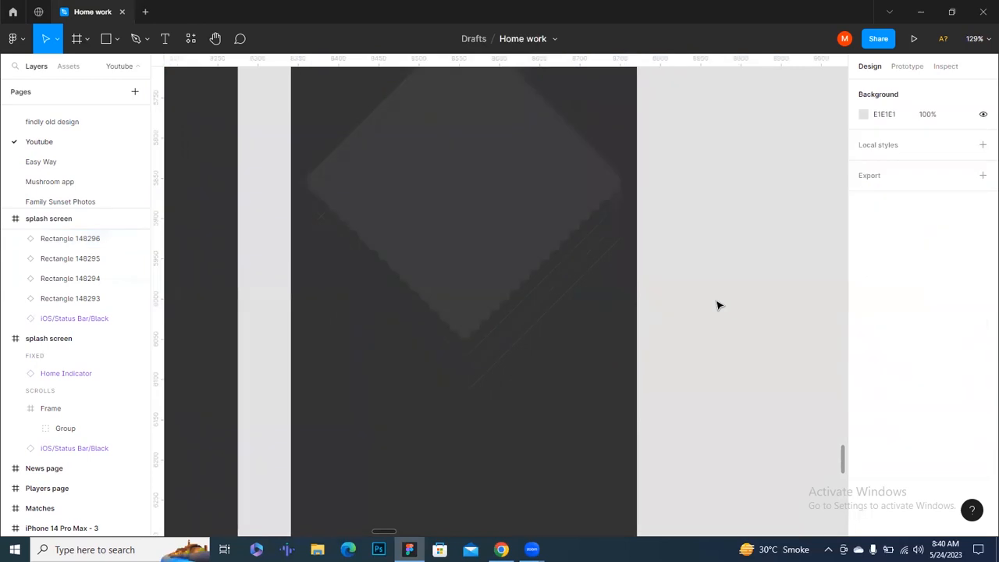
- Place a copy of the paired runner image group from the Get Started screen on the empty canvas beside it
scroll(718, 305, down, 1)
scroll(718, 305, down, 5)
scroll(639, 334, up, 12)
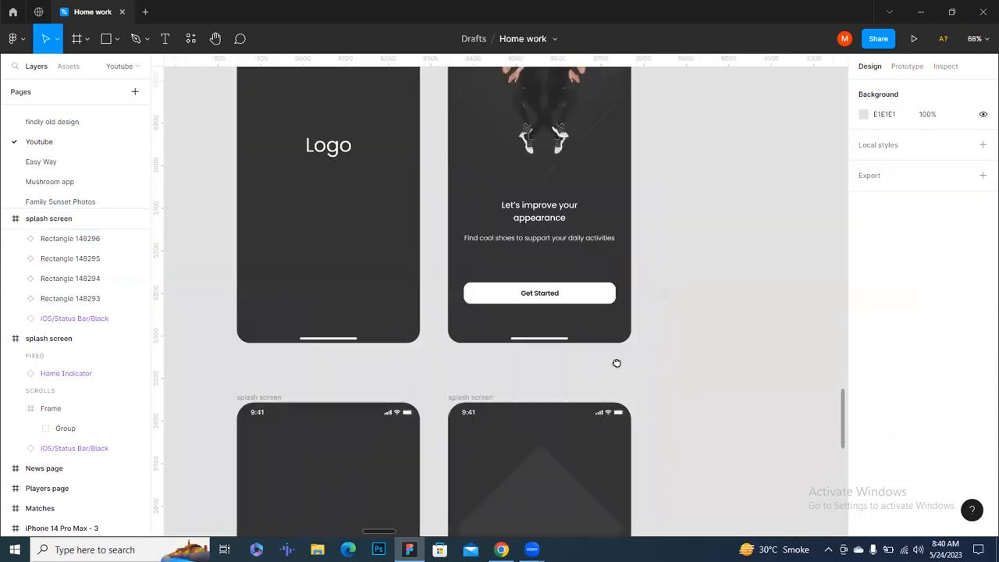
drag(624, 407, 538, 320)
click(489, 125)
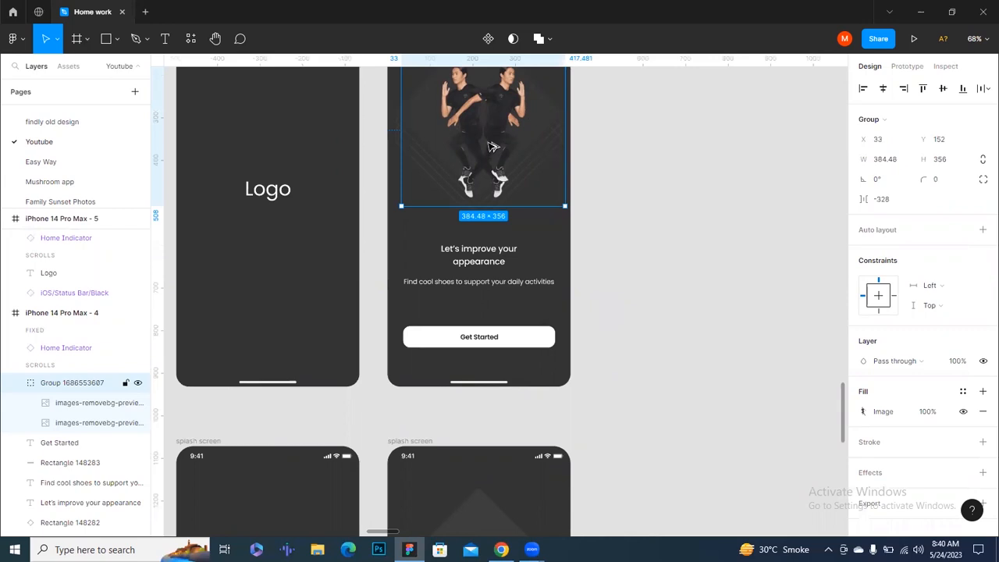
drag(490, 147, 705, 244)
click(721, 350)
- Duplicate a single runner image from the copied group and place it below the pair
double_click(712, 257)
drag(719, 228, 709, 420)
click(776, 385)
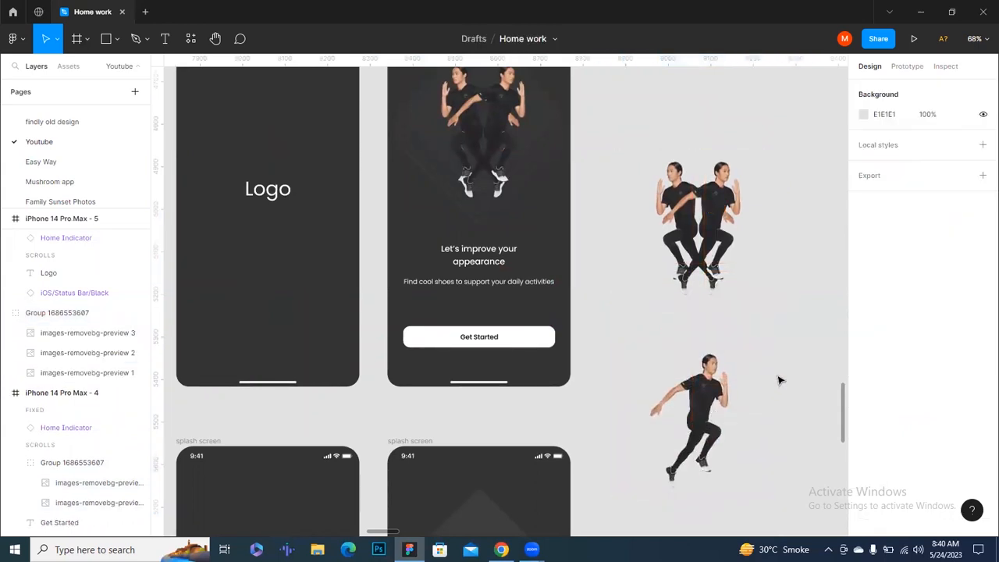
- Ungroup the copied runner images and move the single runner down beside the second splash screen, at Y 5576
scroll(768, 351, down, 5)
click(679, 228)
scroll(714, 249, up, 3)
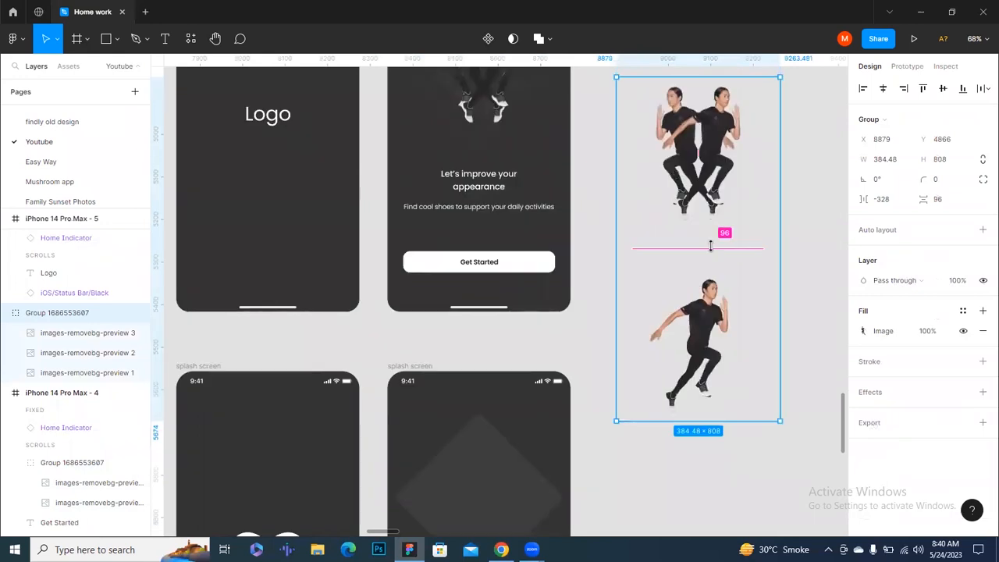
key(ctrl+shift+g)
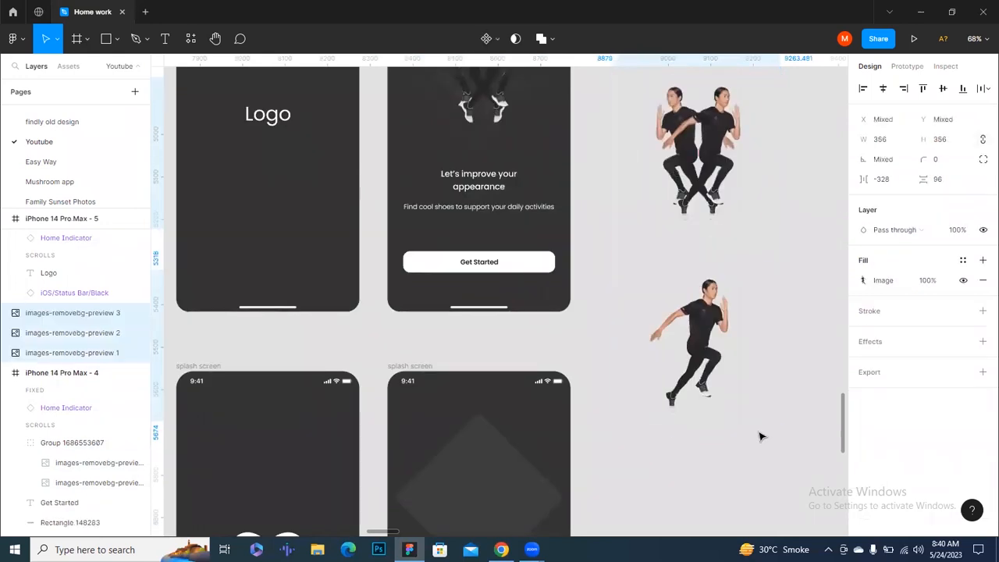
click(740, 379)
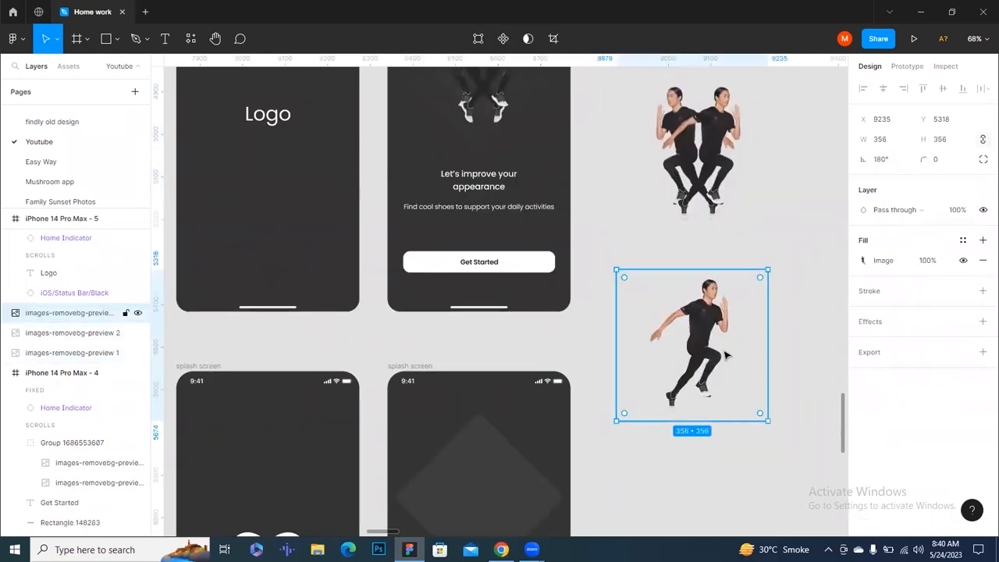
scroll(726, 356, down, 2)
drag(703, 271, 702, 387)
scroll(757, 348, down, 3)
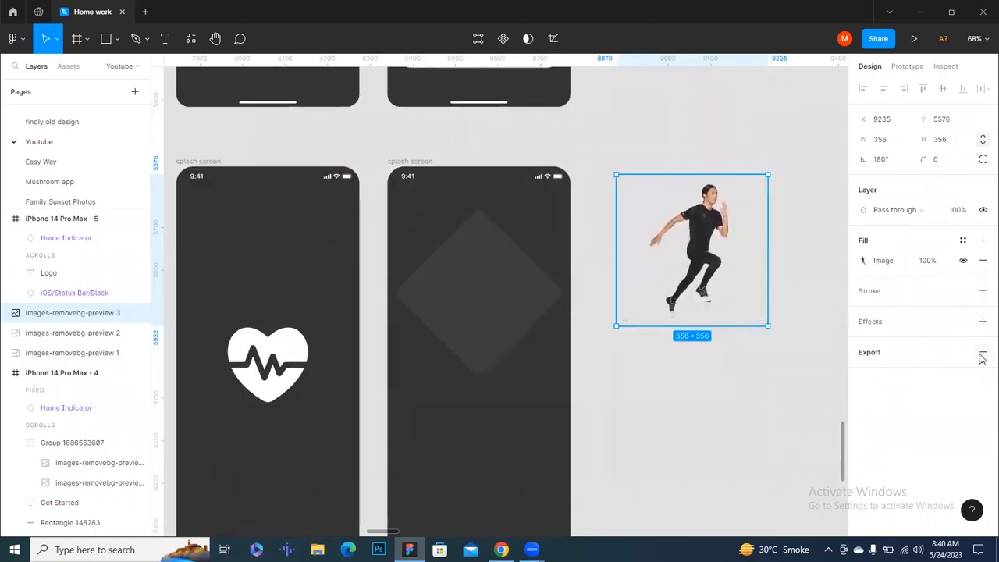
- Open Snipping Tool and capture a new snip of the single runner beside the second splash screen
click(655, 473)
key(super+s)
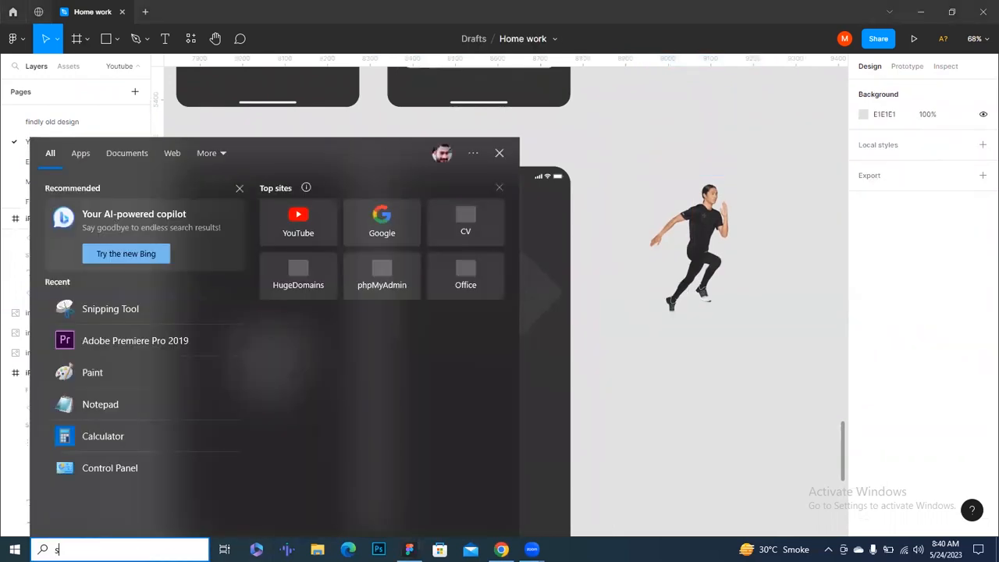
text(sni)
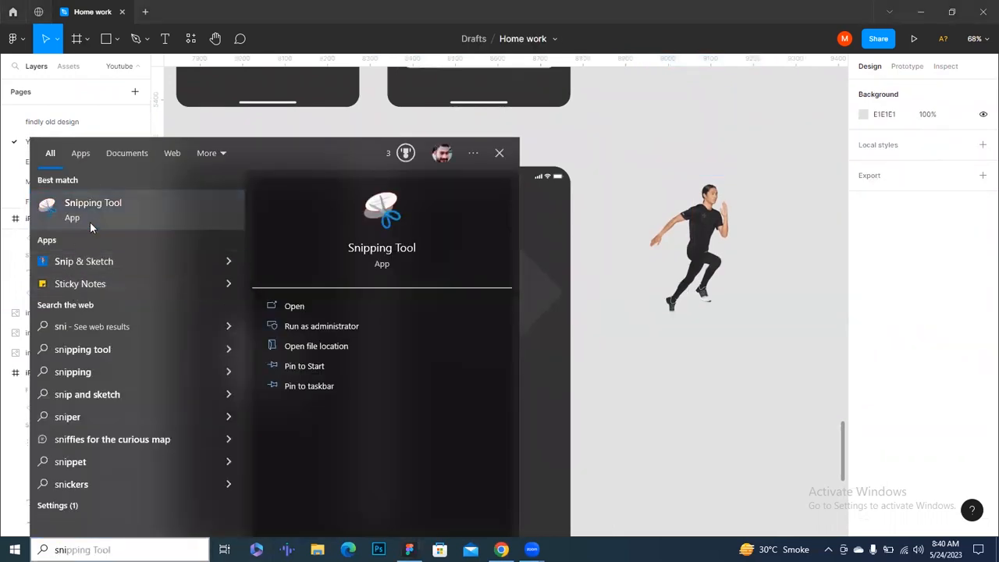
click(90, 225)
click(28, 351)
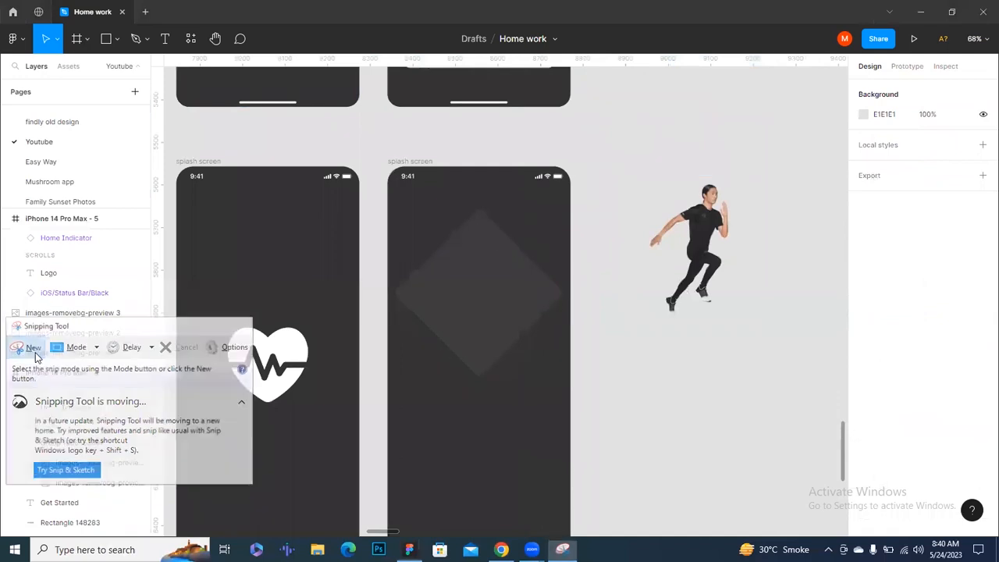
drag(618, 157, 790, 344)
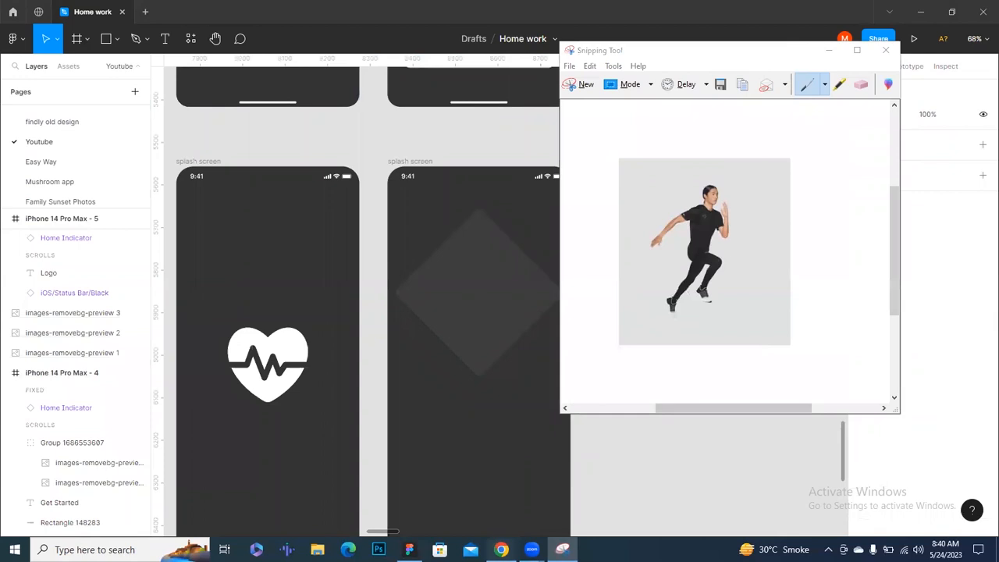
- Switch to Chrome, close the vector search tab, and search for "google" in a new tab
click(501, 549)
click(844, 11)
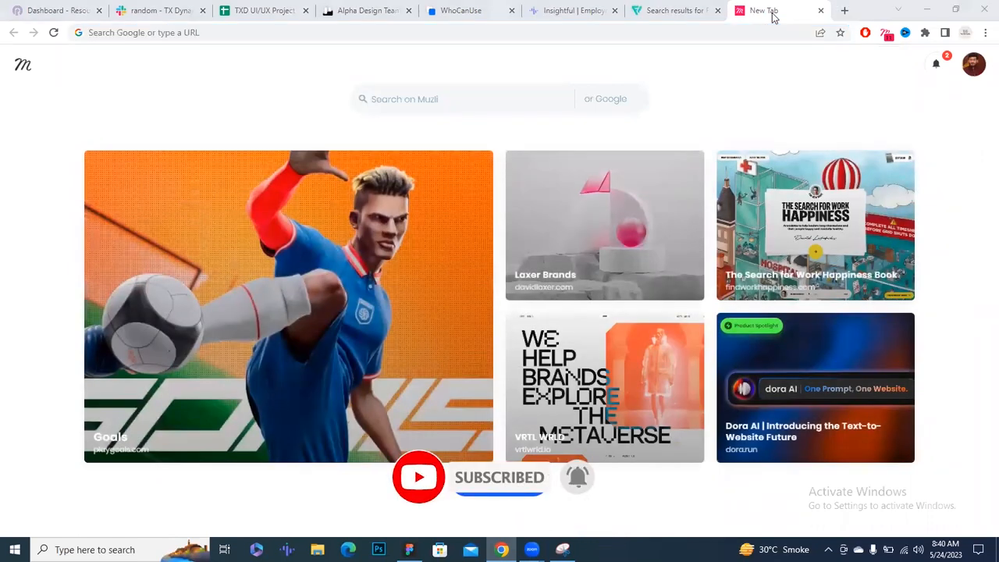
click(718, 11)
click(649, 29)
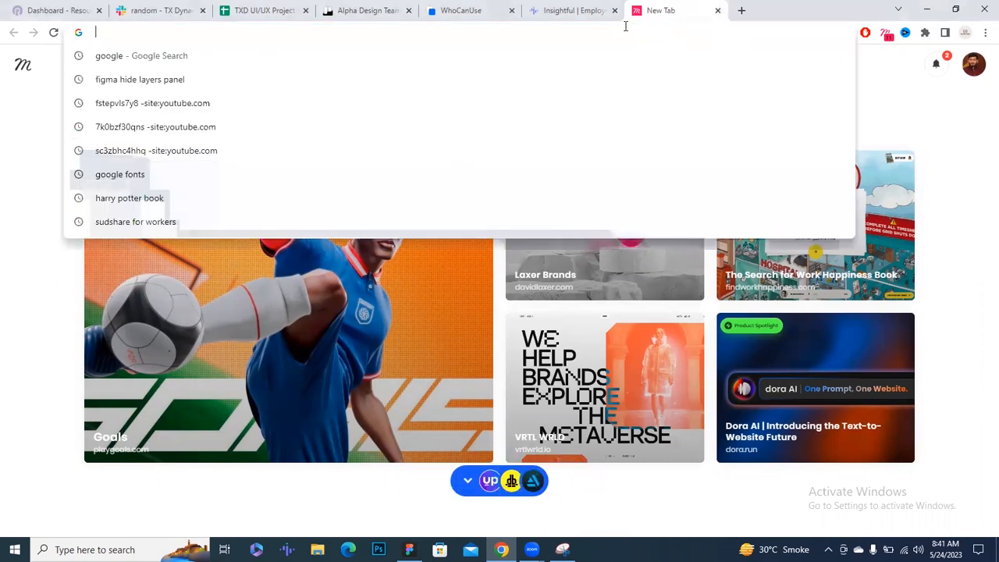
text(google)
key(Return)
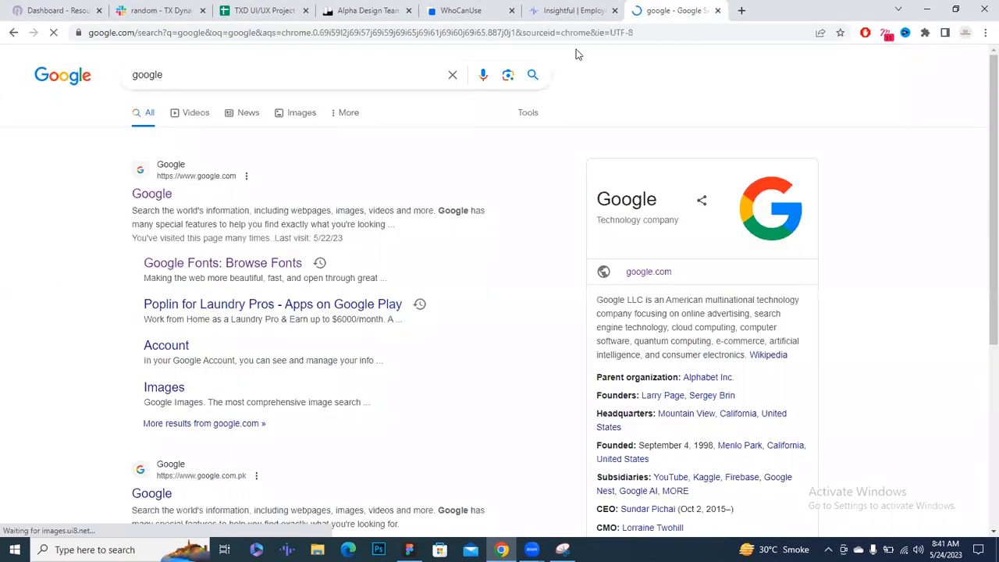
- Run a Google Lens image search with the copied runner snip, minimizing Snipping Tool
click(507, 77)
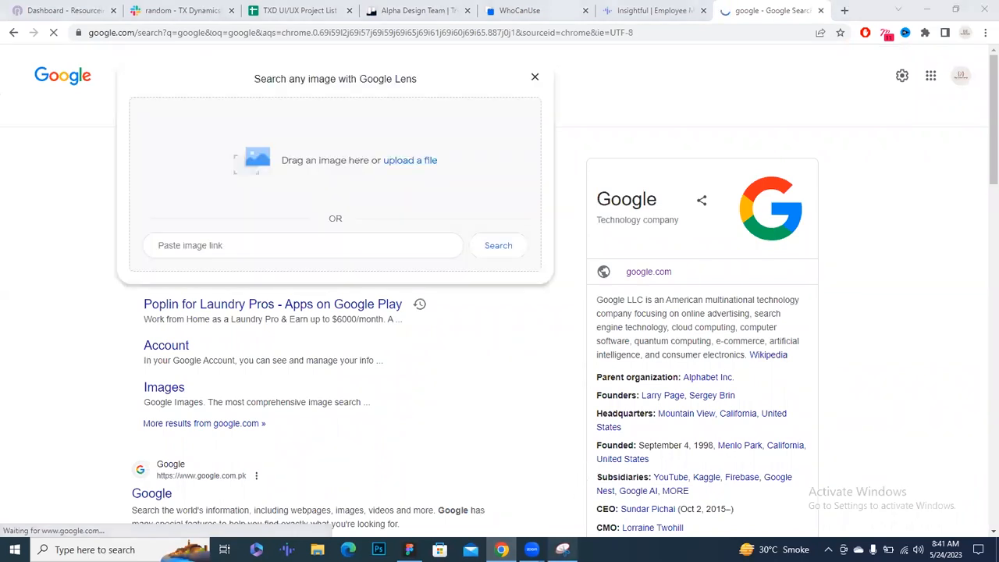
key(alt+Tab)
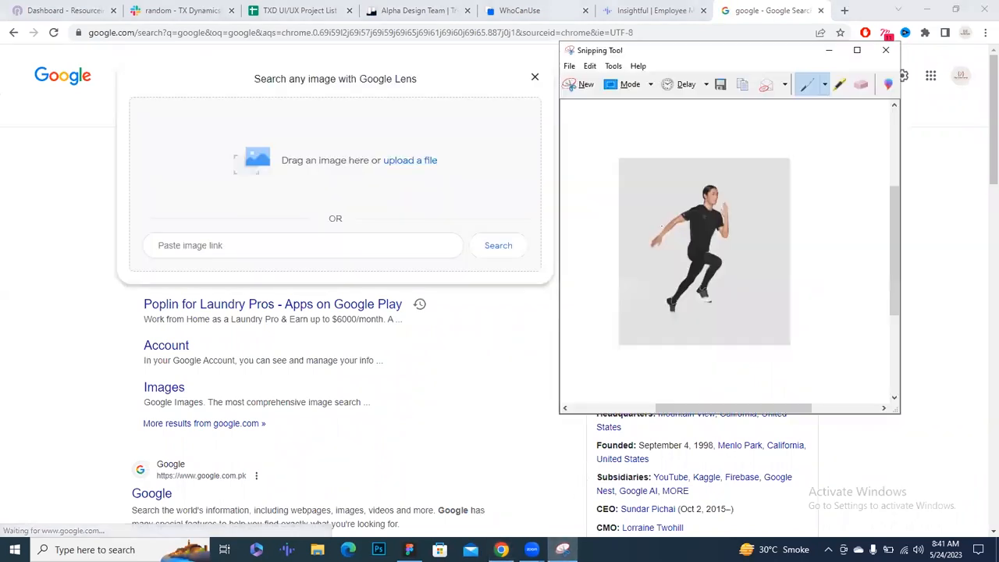
click(829, 50)
key(ctrl+v)
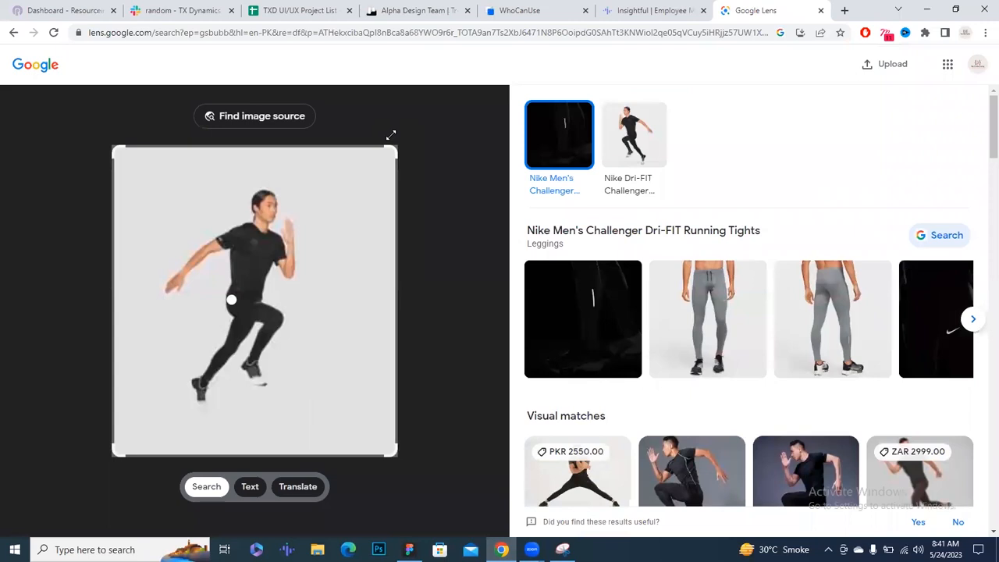
- Save the runner picture from the Nike Dri-FIT Challenger match to Downloads as images (1).jpg and preview the file
scroll(609, 285, down, 3)
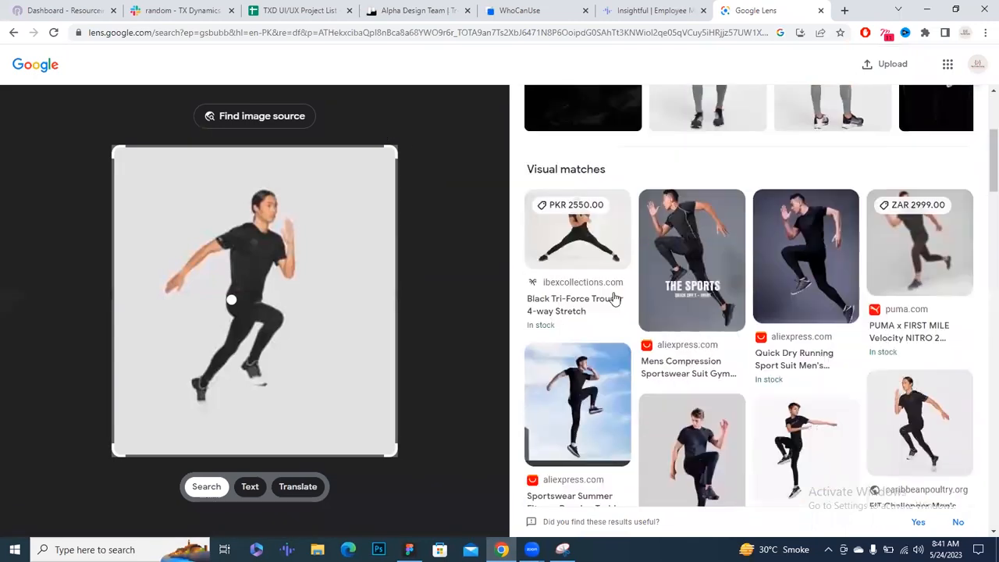
scroll(614, 297, up, 3)
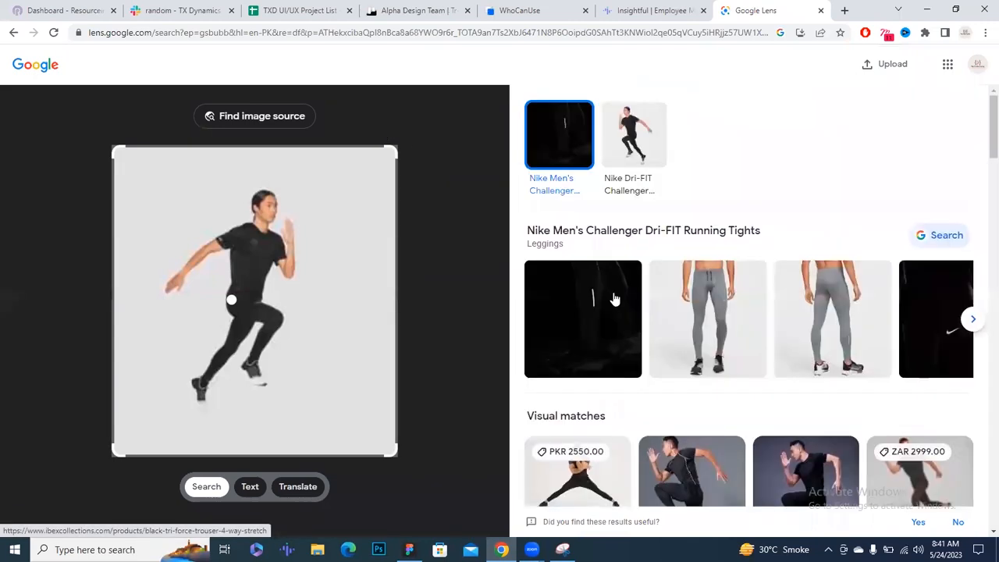
click(633, 134)
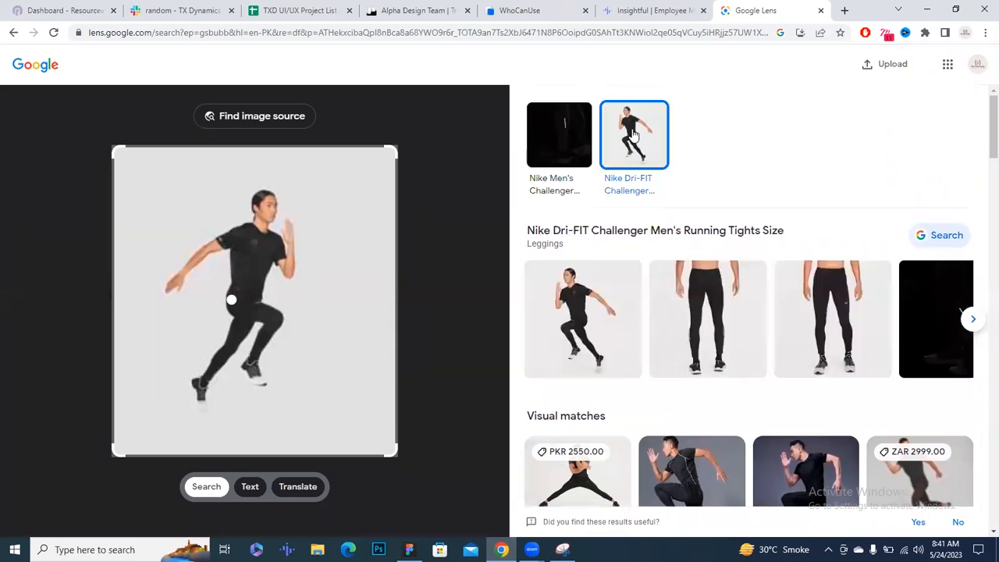
right_click(589, 300)
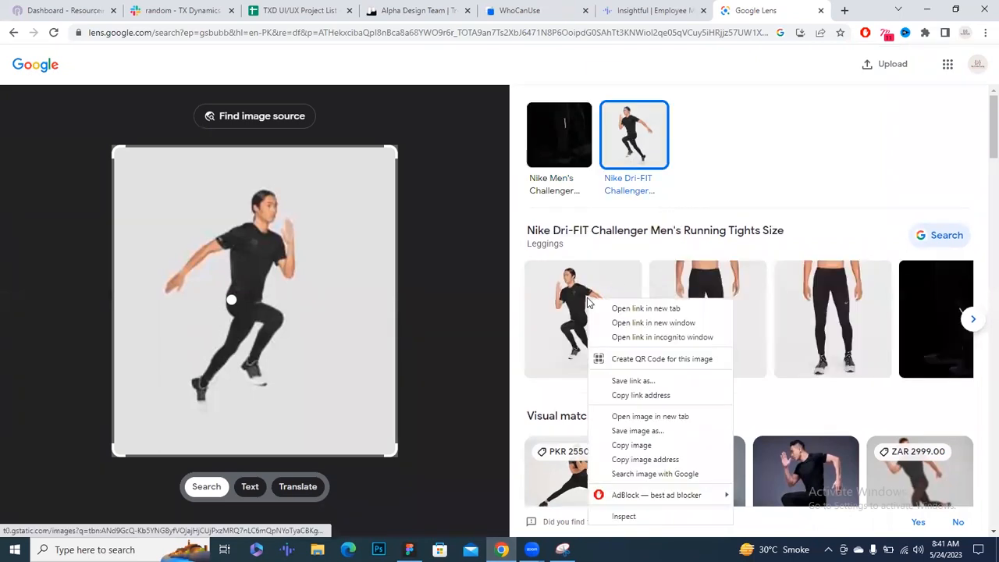
click(625, 432)
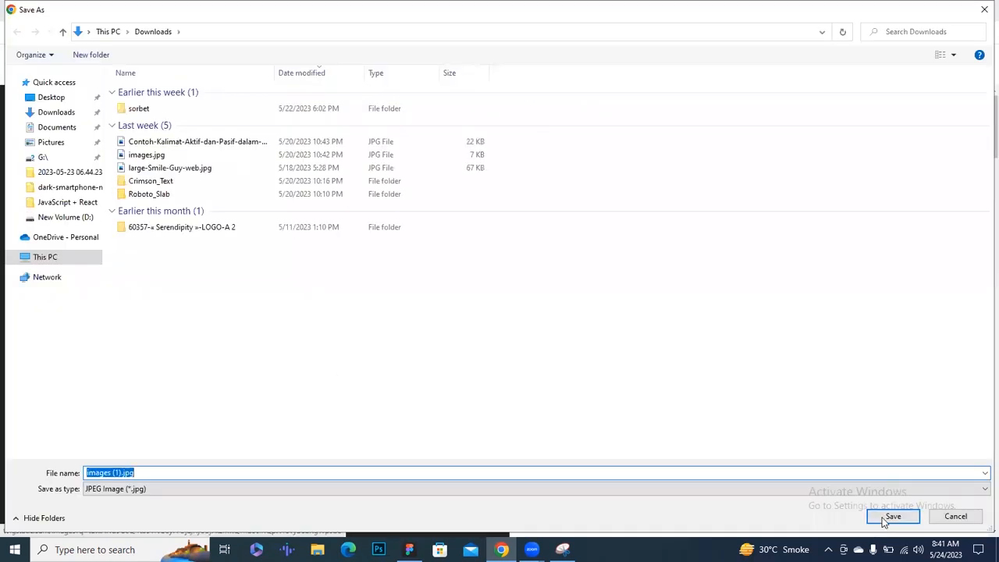
click(889, 518)
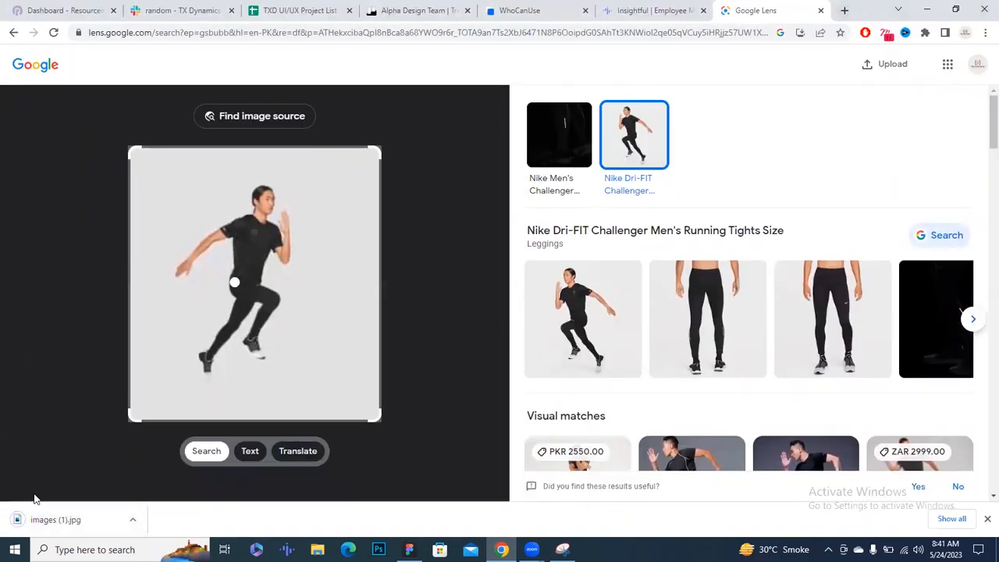
click(68, 521)
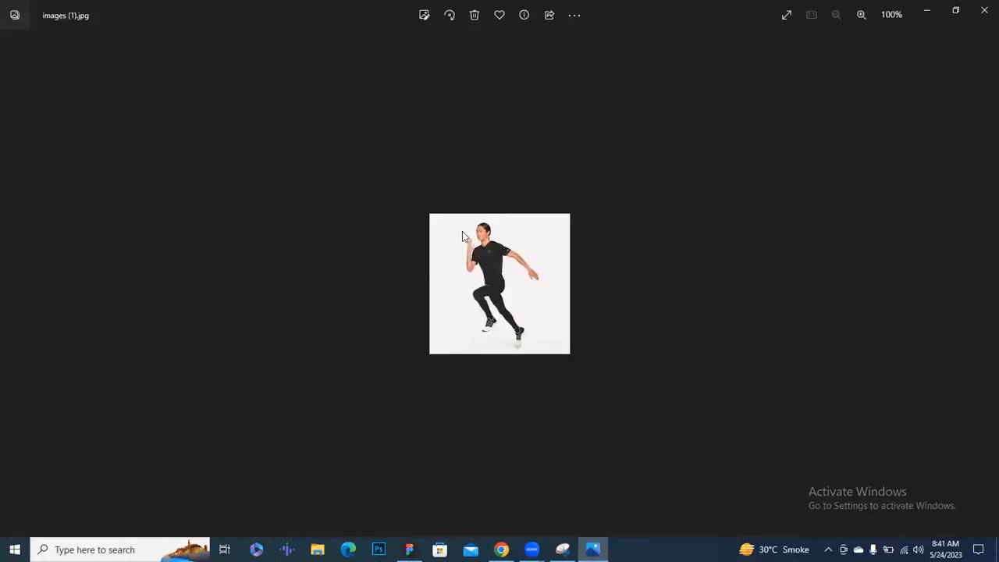
click(982, 6)
- Open remove.bg in a new tab and upload images (1).jpg from the Downloads folder for background removal
click(823, 11)
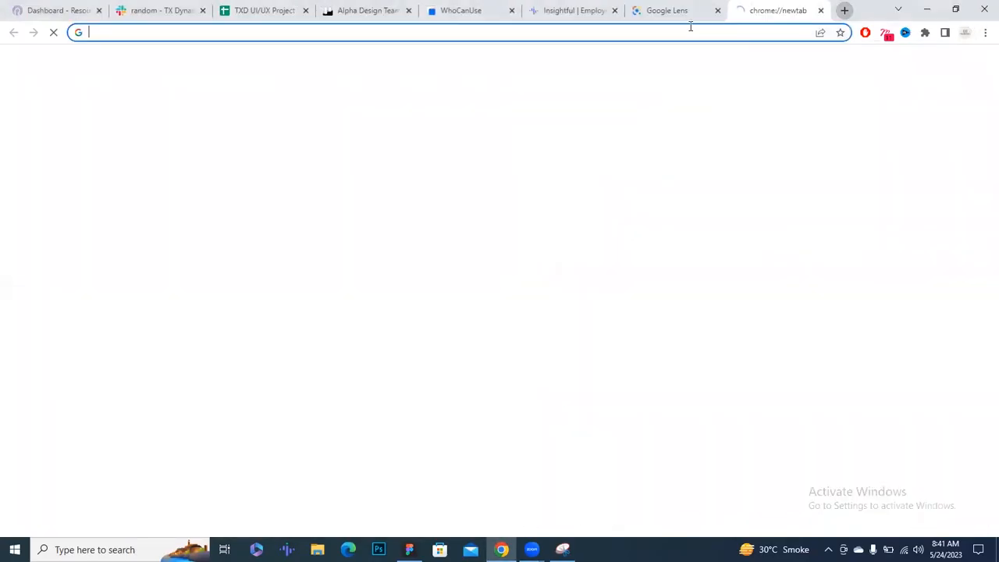
text(re)
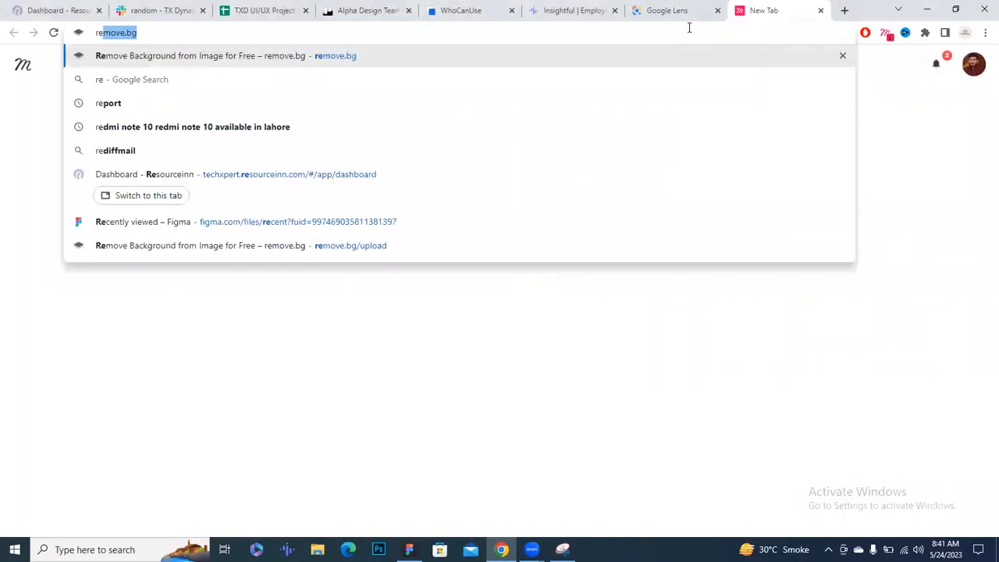
key(Return)
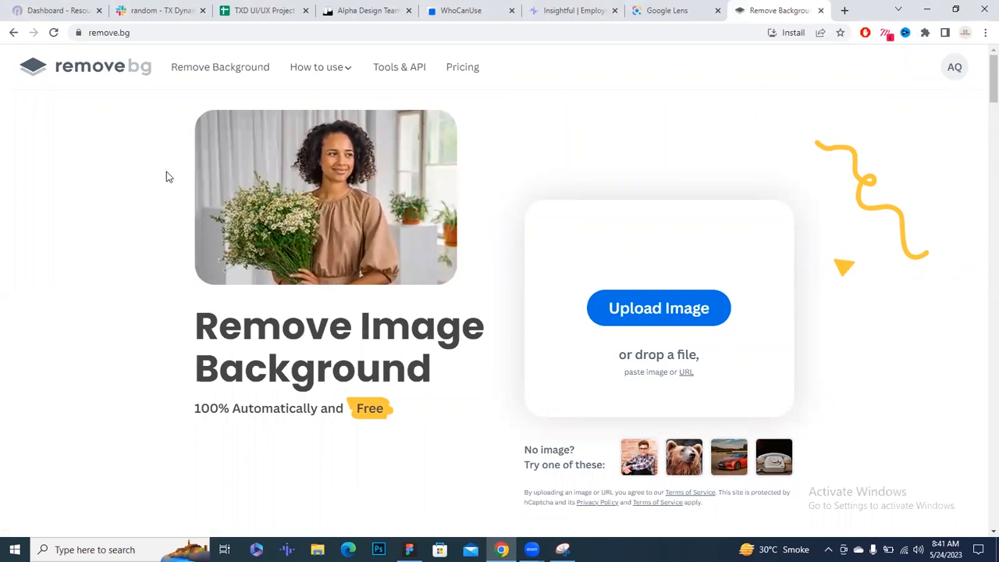
key(super+e)
double_click(312, 154)
click(199, 166)
drag(513, 508, 446, 332)
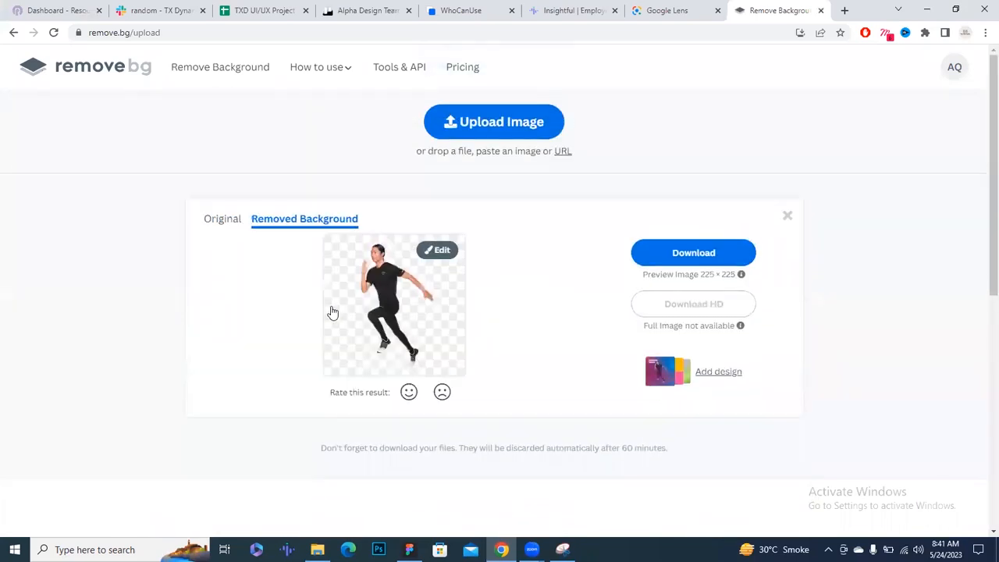
- Download the background-free runner PNG and place it on the Figma canvas below the existing single runner
click(683, 251)
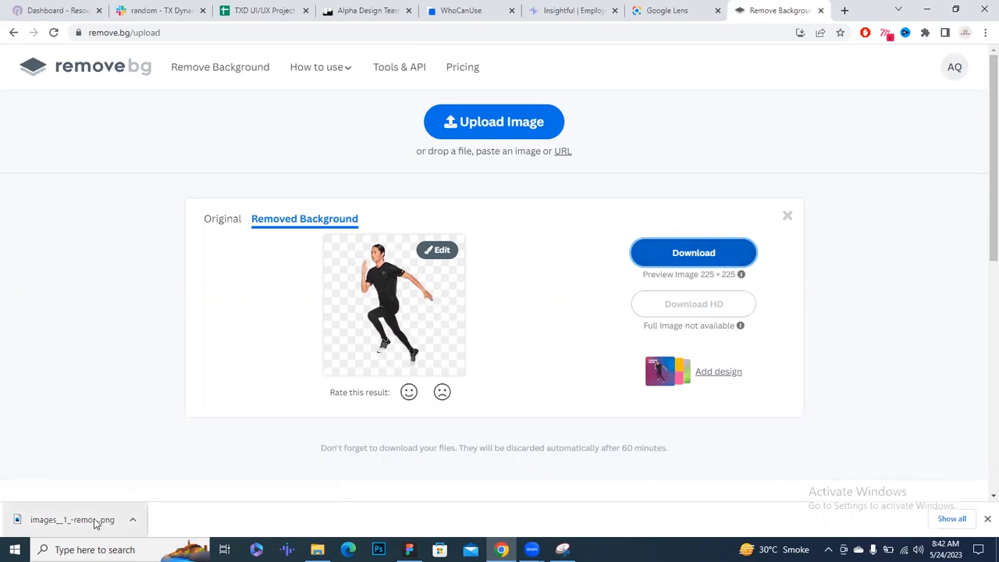
drag(80, 521, 655, 459)
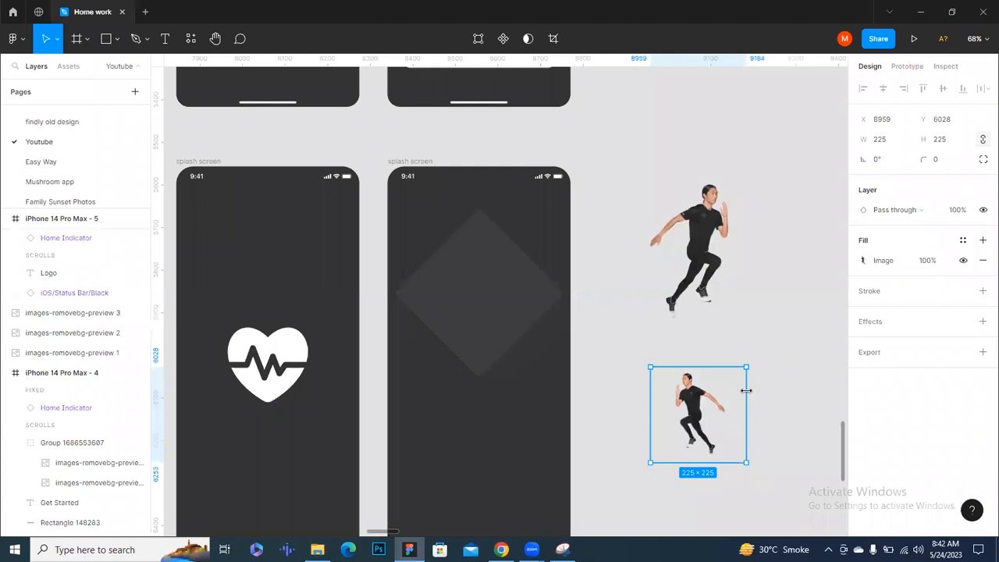
scroll(704, 415, down, 2)
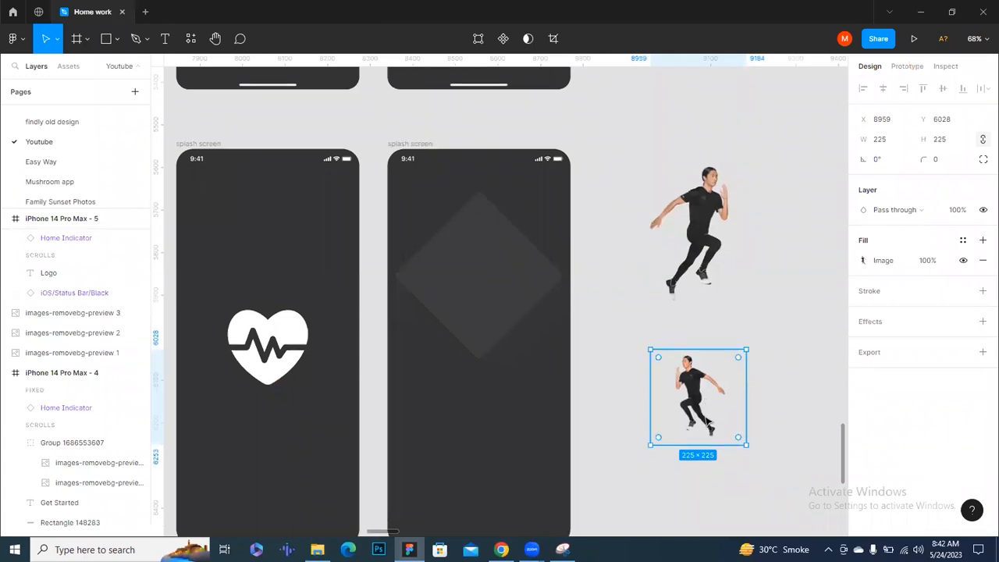
scroll(705, 365, up, 4)
drag(708, 346, 556, 513)
scroll(590, 508, up, 5)
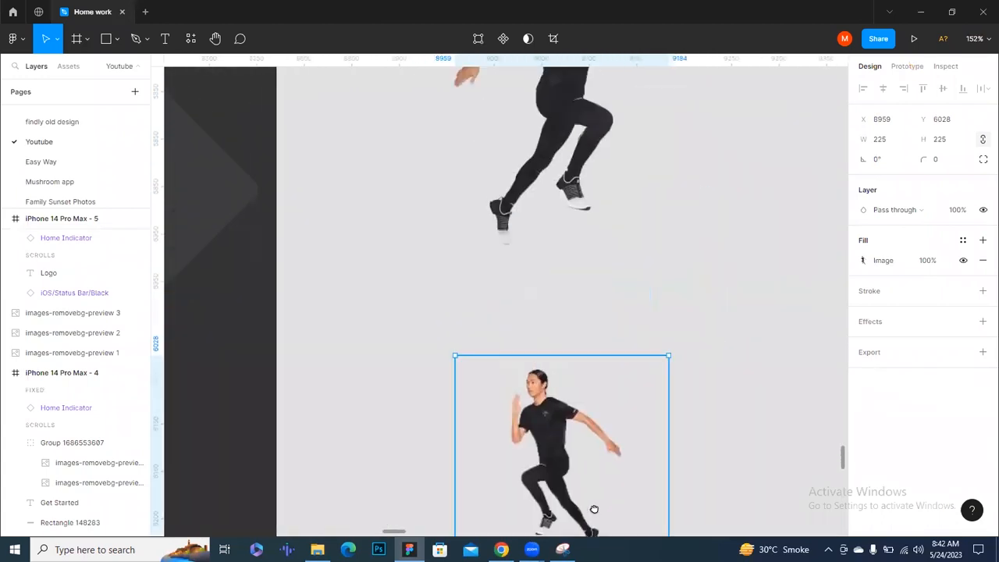
scroll(581, 312, down, 5)
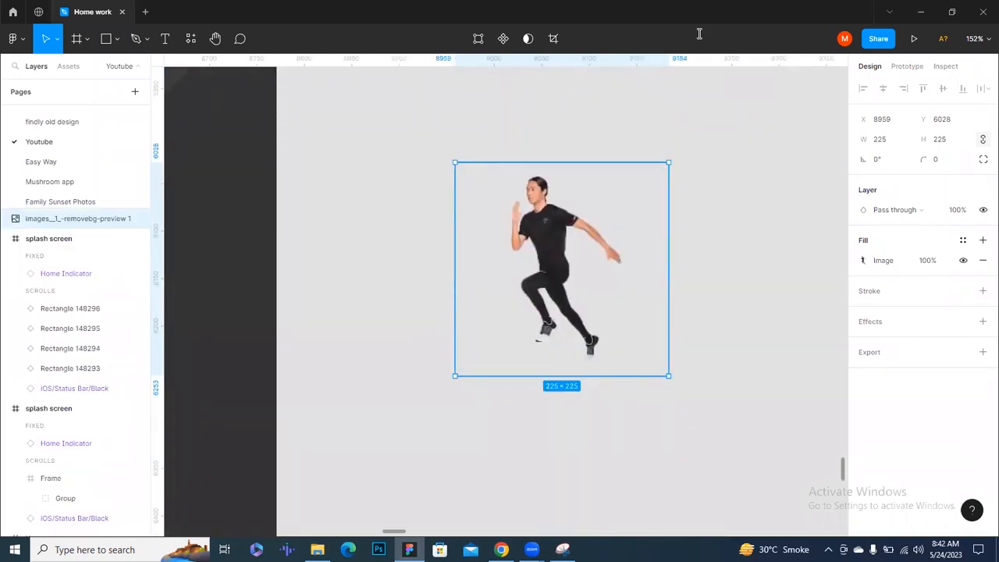
- View the matched runner image full size in its own browser tab, and delete the imported 225 × 225 runner in Figma
key(alt+Tab)
click(586, 319)
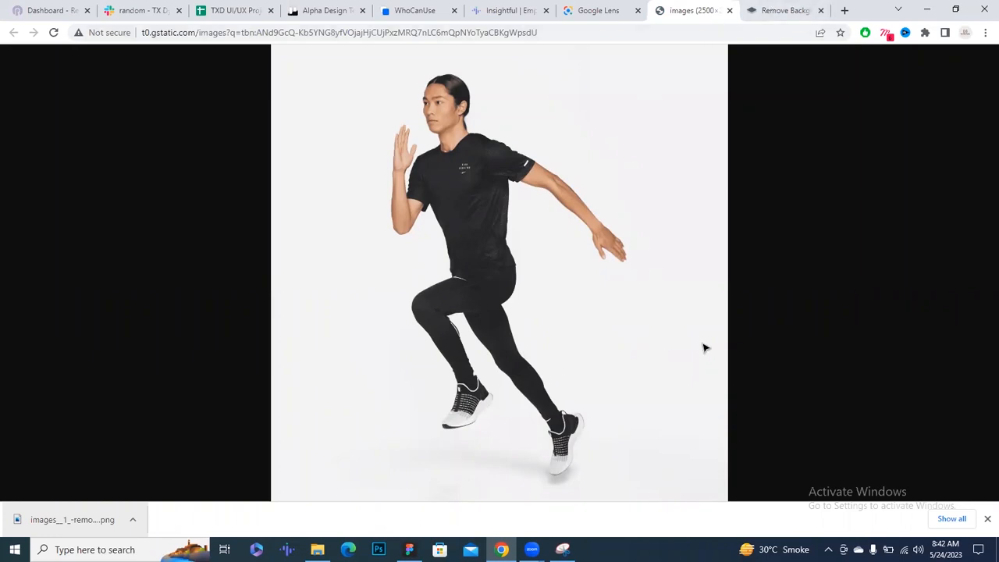
key(alt+Tab)
key(Delete)
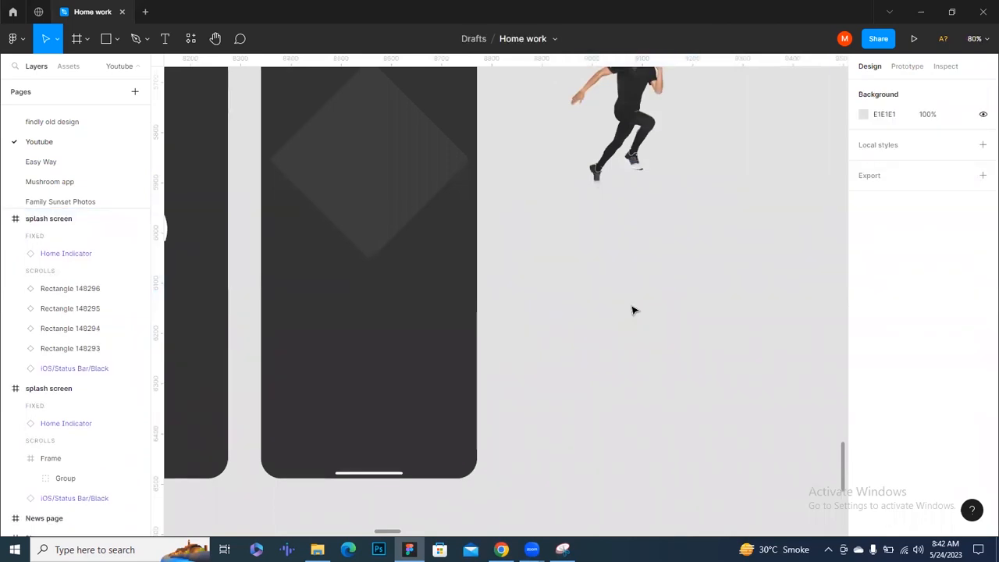
- Duplicate the single runner image beside the second splash screen and place the copy to its right, at X 9670
scroll(632, 310, up, 2)
click(655, 232)
scroll(663, 257, up, 3)
scroll(662, 257, up, 3)
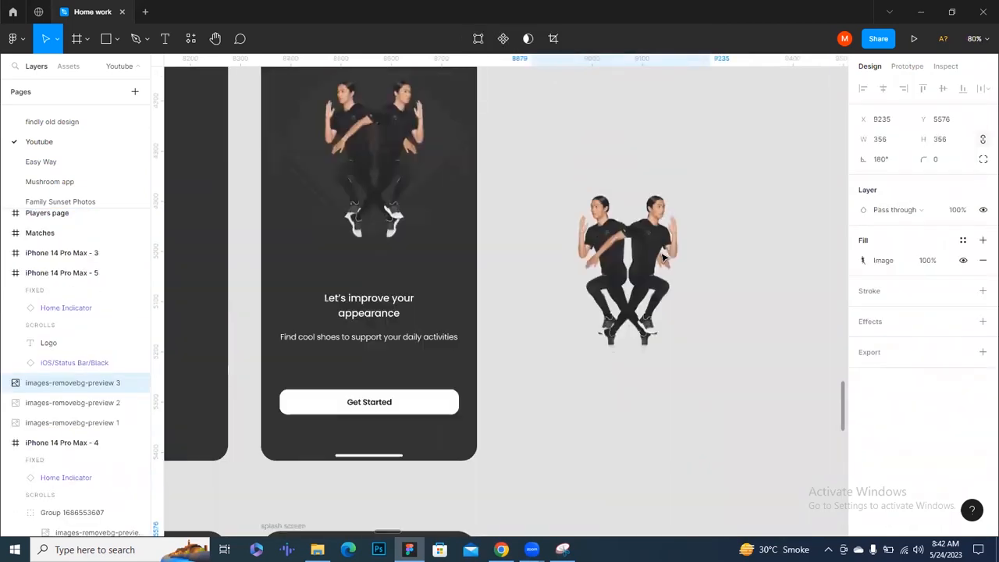
scroll(656, 334, down, 6)
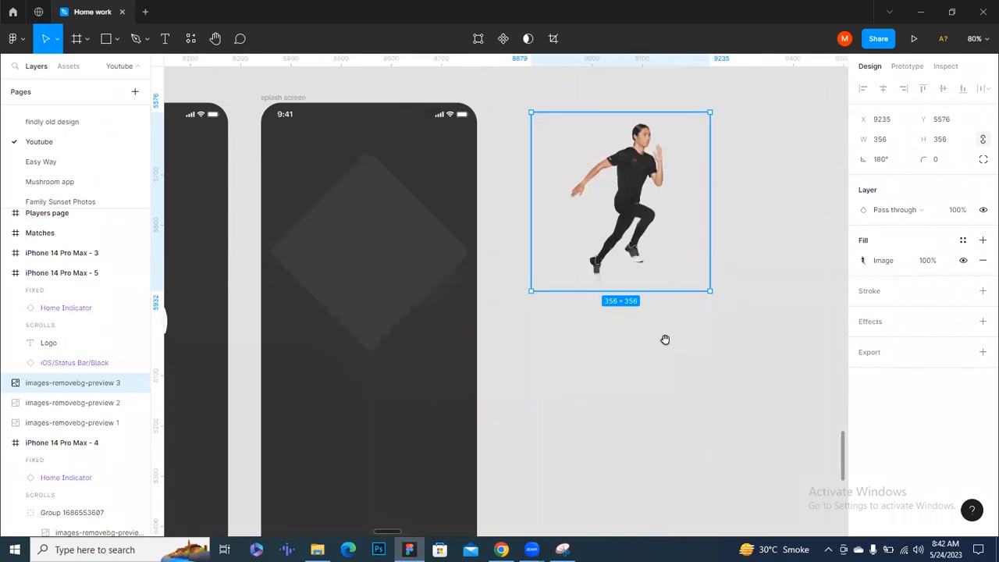
drag(644, 321, 497, 439)
drag(480, 316, 698, 316)
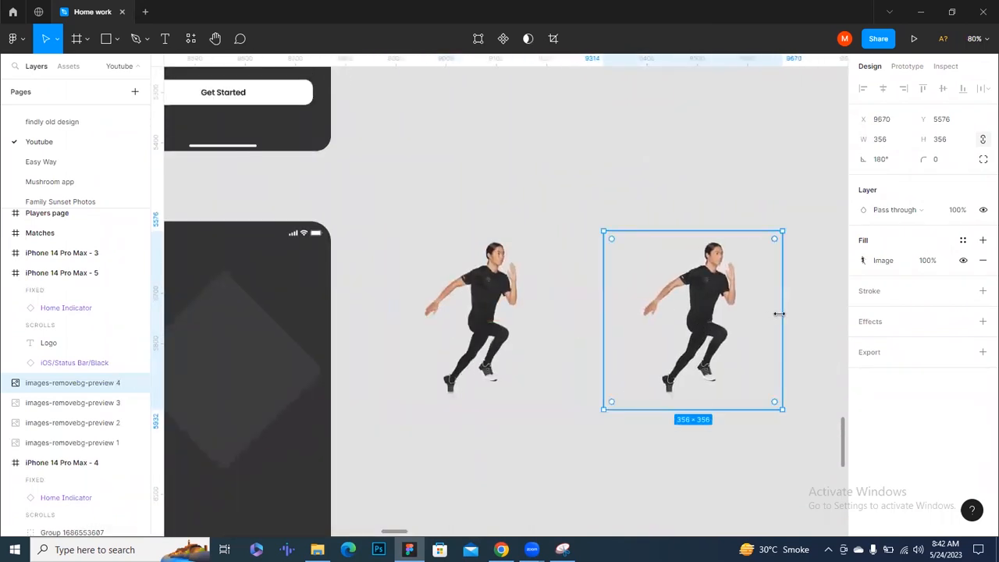
- Flip the copied runner horizontally and overlap it with the original as a mirrored pair, at X 8879, Y 5576
drag(778, 313, 475, 316)
drag(547, 312, 626, 310)
drag(558, 312, 493, 299)
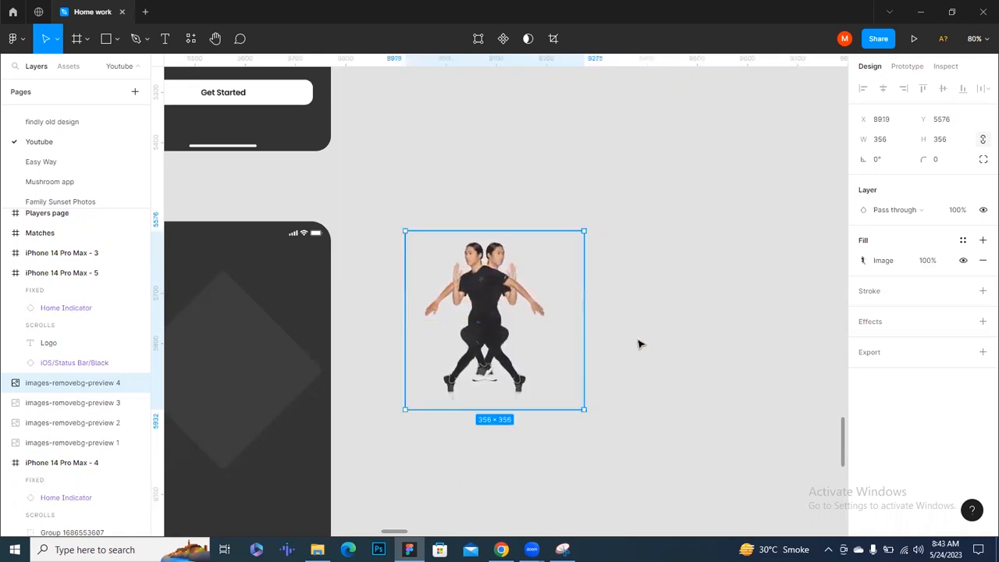
click(637, 343)
scroll(638, 361, up, 3)
scroll(591, 357, down, 3)
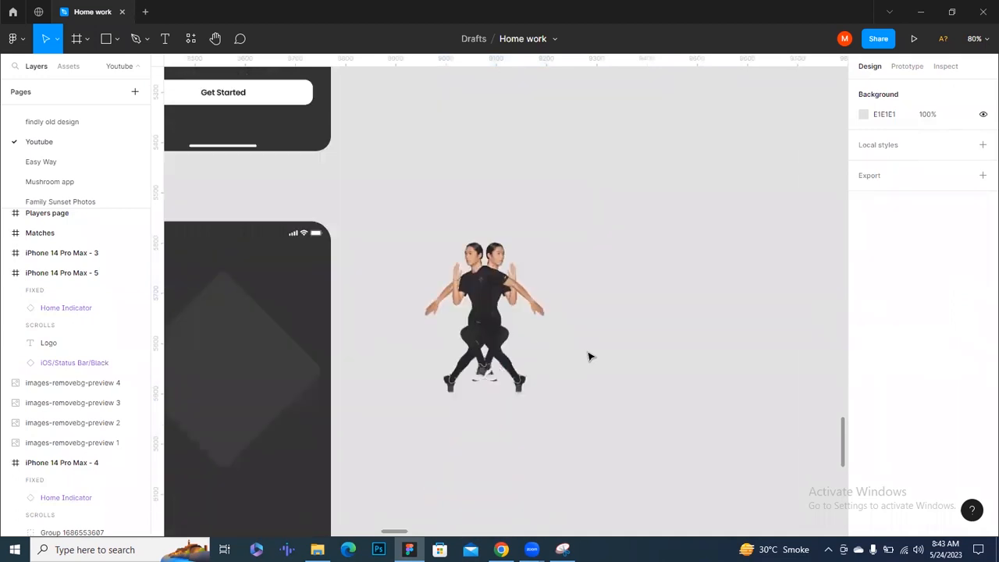
drag(497, 302, 476, 299)
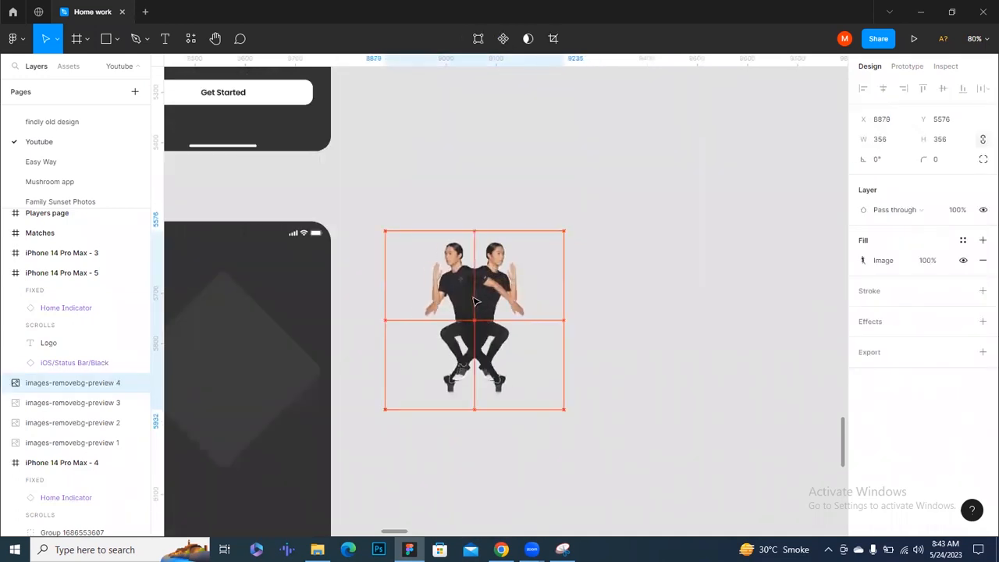
click(653, 352)
- Group the two mirrored runner images and move the group over the diamonds in the second splash screen, at X 33, Y 96
scroll(653, 352, down, 5)
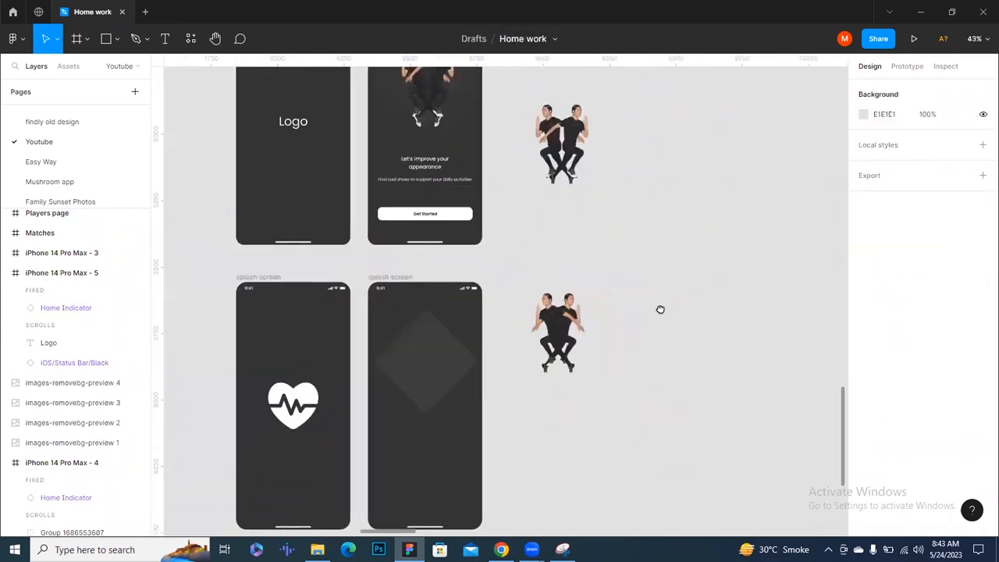
scroll(617, 289, down, 3)
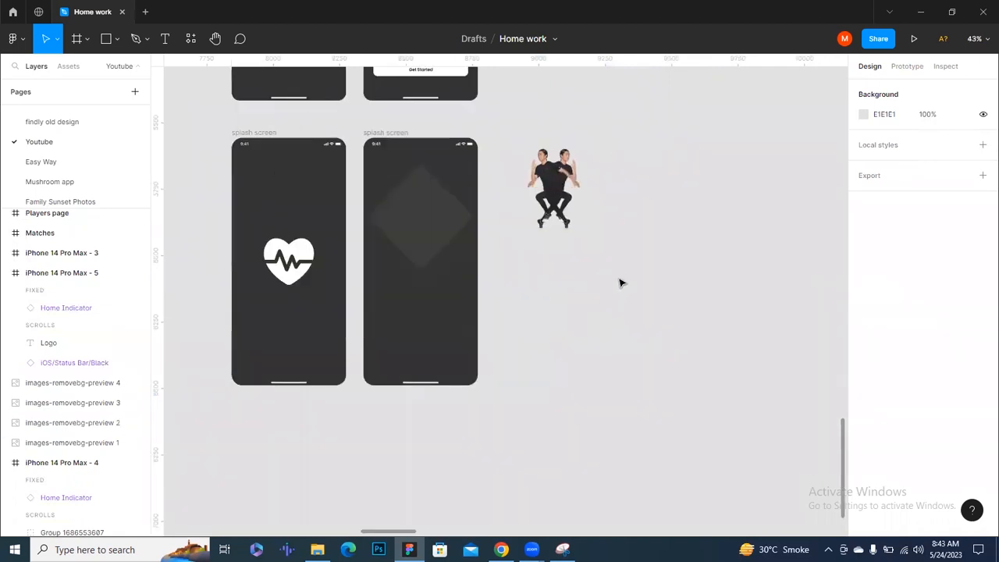
scroll(610, 292, up, 4)
click(558, 268)
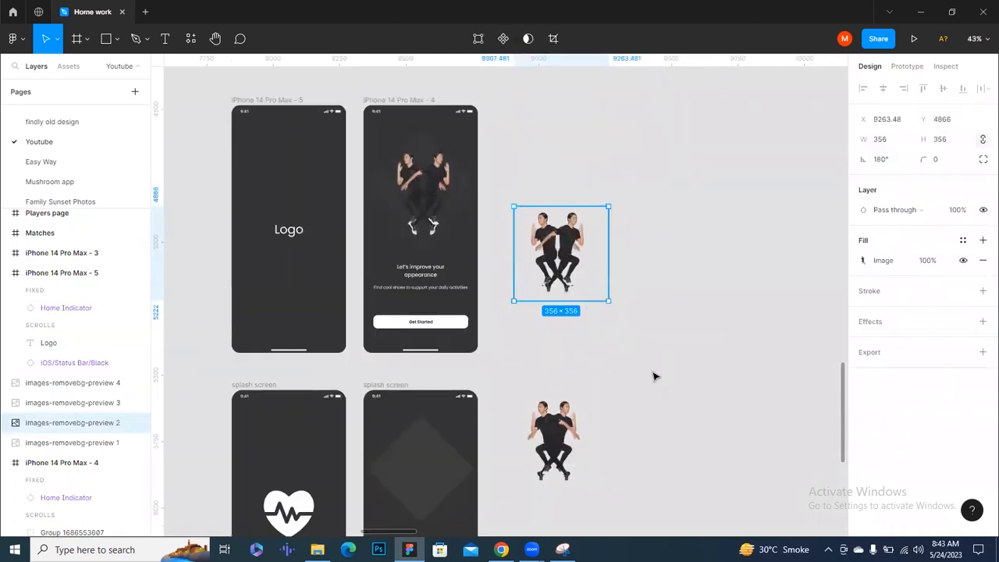
scroll(653, 374, down, 2)
drag(493, 239, 615, 403)
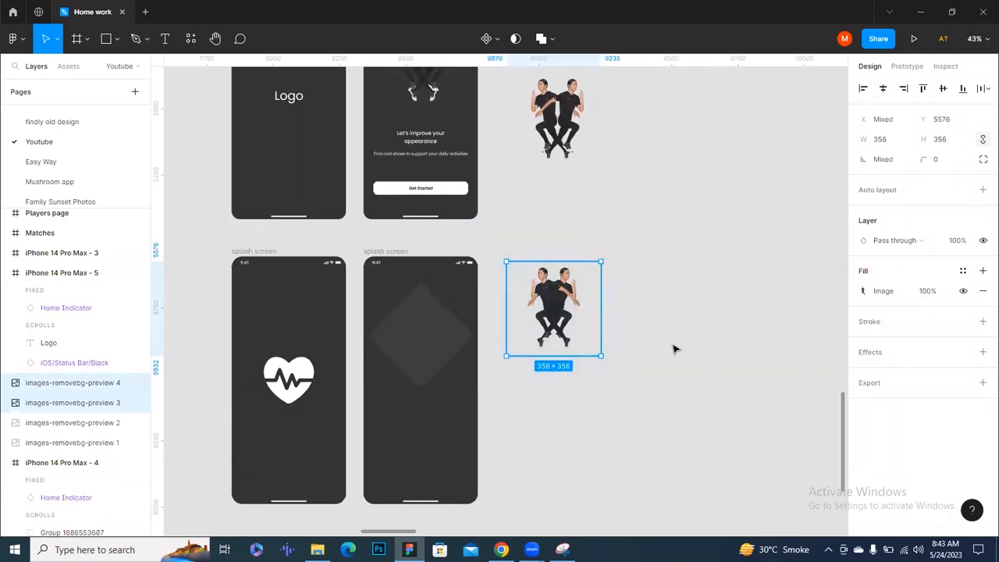
key(ctrl+g)
drag(553, 312, 419, 332)
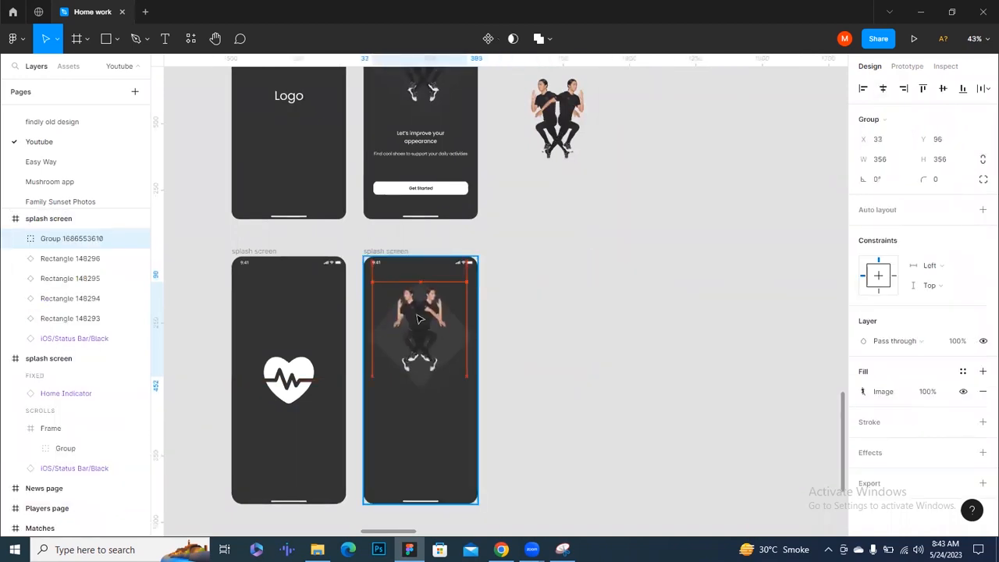
- Move the mirrored runner group down over the diamonds in the second splash screen, to X 30, Y 140
scroll(441, 393, up, 5)
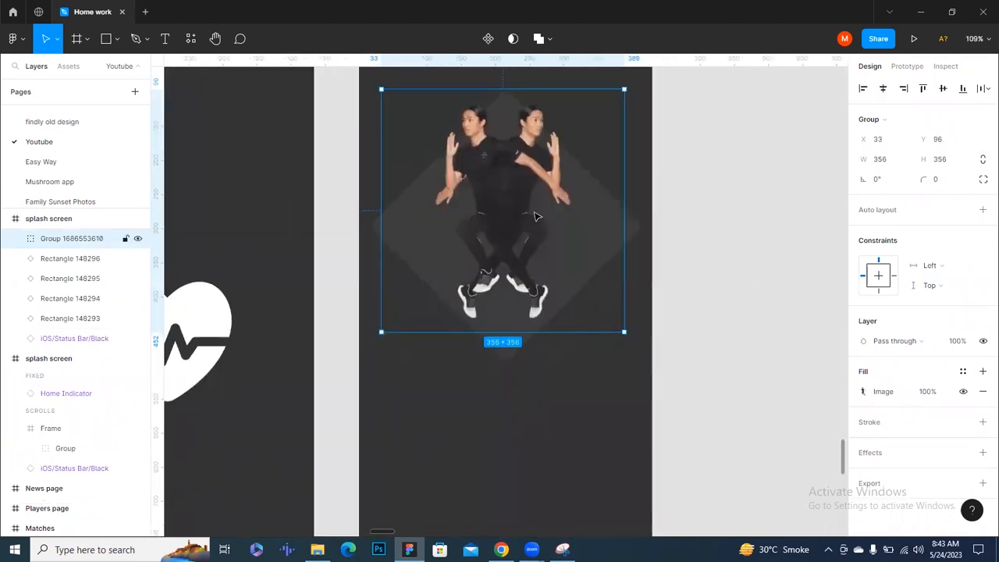
drag(514, 226, 515, 229)
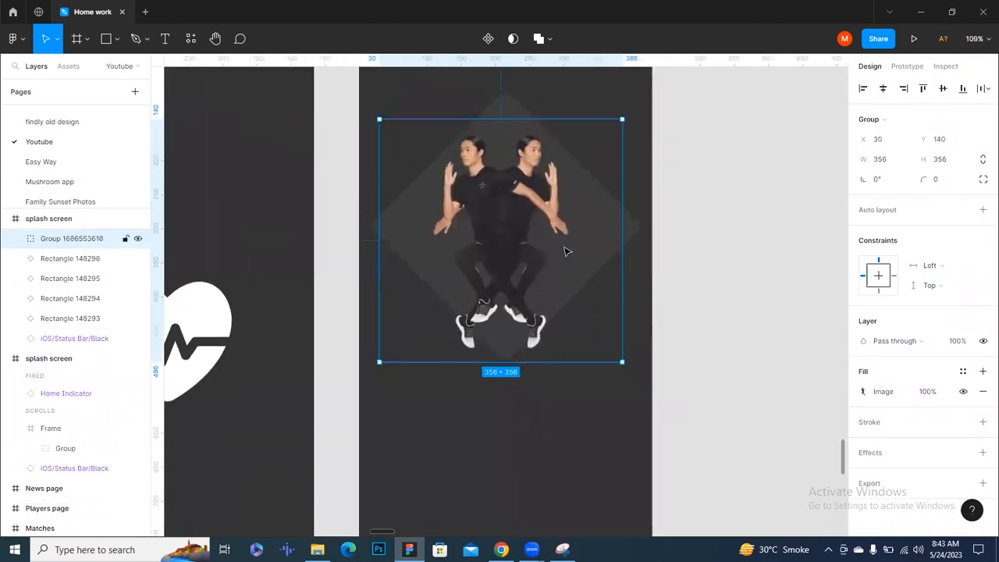
click(727, 275)
- Add the heading text "Let's improve your appearance" below the runners in the second splash screen
scroll(742, 346, down, 3)
drag(742, 346, 662, 455)
key(t)
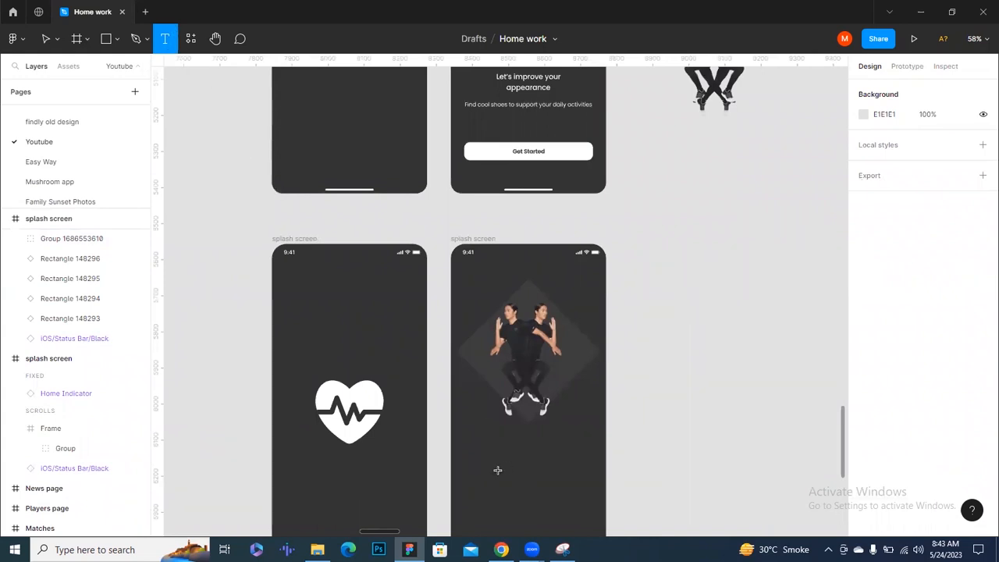
click(499, 470)
text(Le)
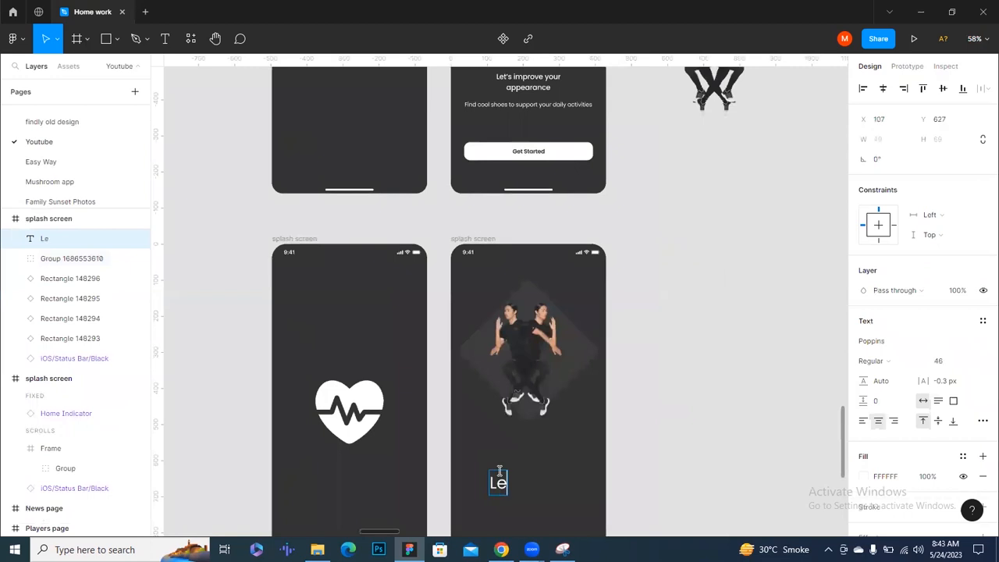
text(t's)
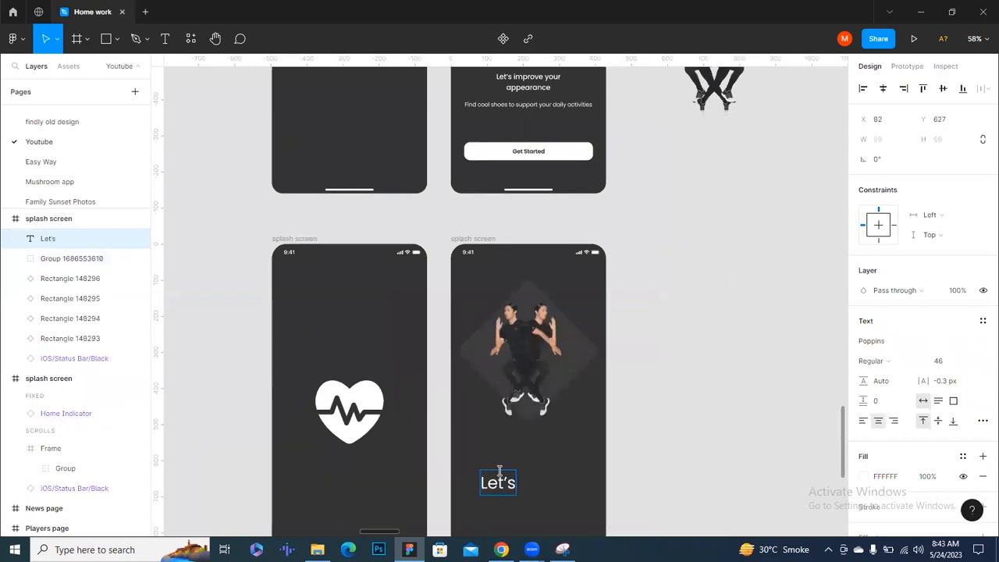
text( improve your)
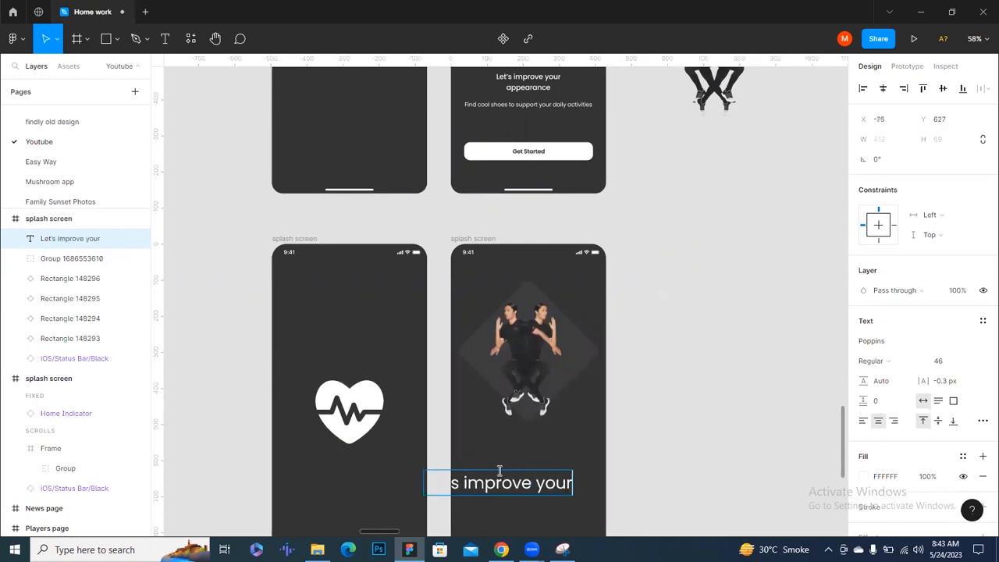
text( appear)
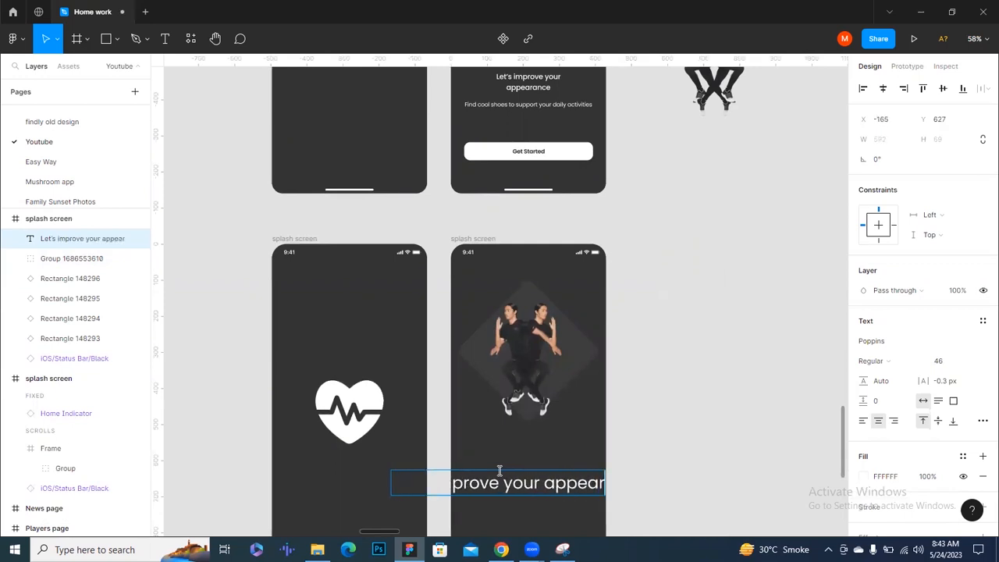
text(ance)
key(Escape)
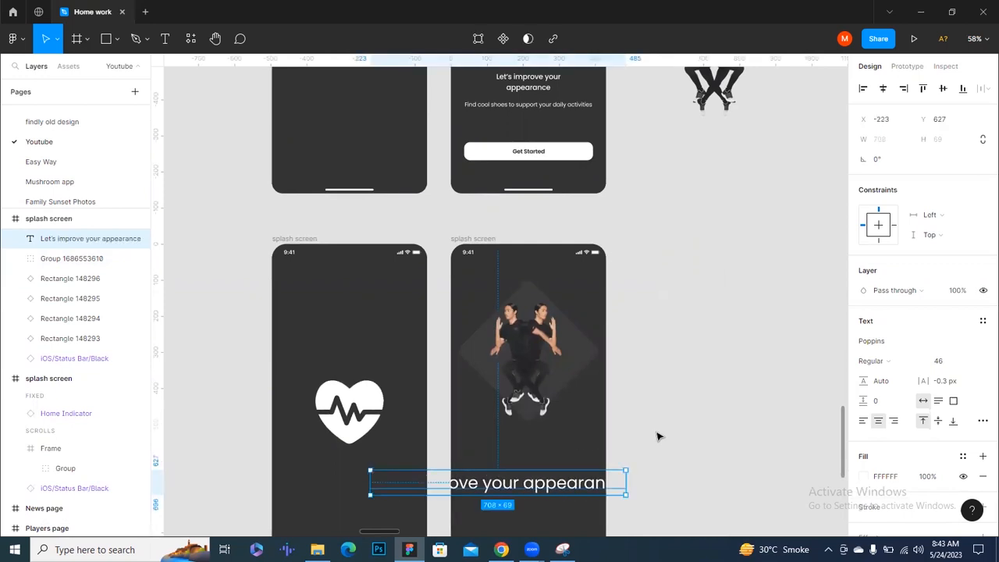
- Set the heading's font size to 20 and its weight to SemiBold
scroll(543, 382, down, 3)
click(940, 363)
key(Down)
key(Down)
key(Down)
key(Down)
key(Down)
text(20)
key(Return)
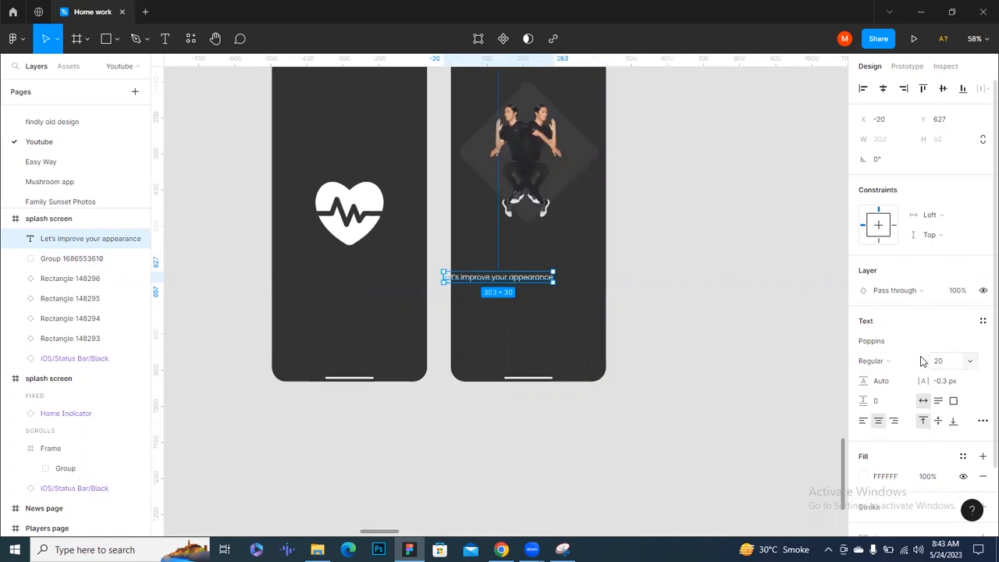
click(922, 360)
click(897, 326)
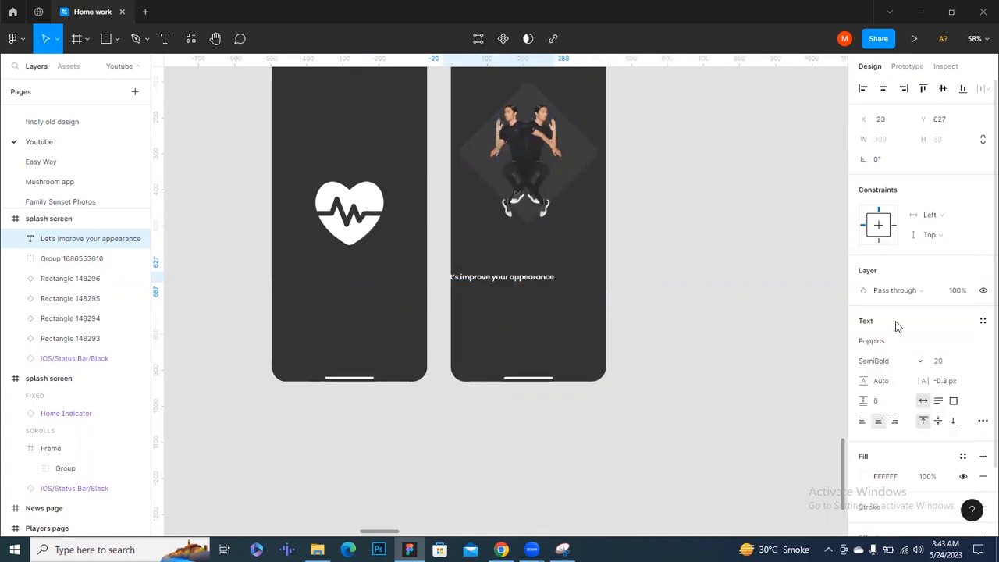
- Centre the heading horizontally in the second splash screen, at X 61
click(759, 335)
scroll(686, 350, up, 2)
drag(662, 330, 650, 400)
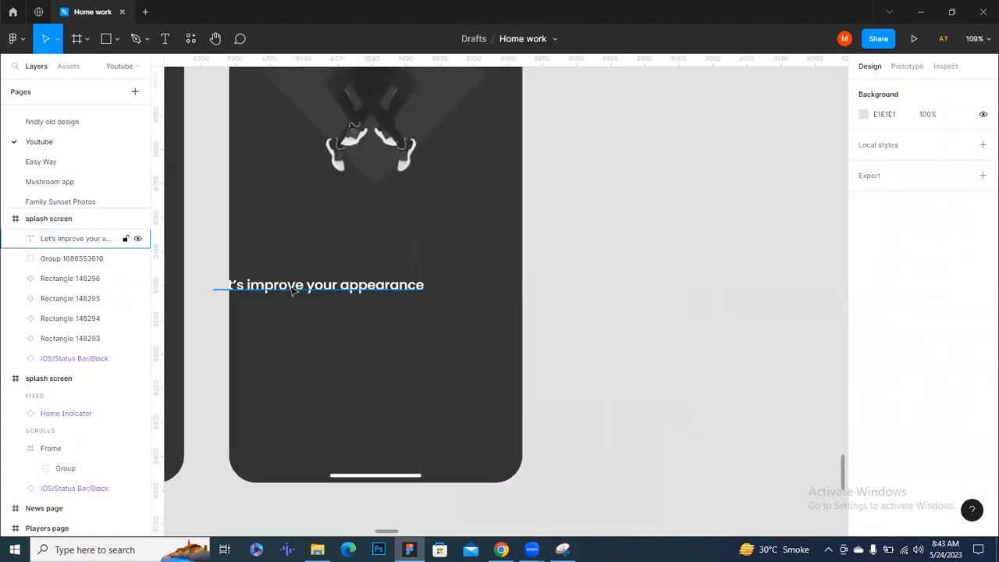
click(294, 291)
click(883, 89)
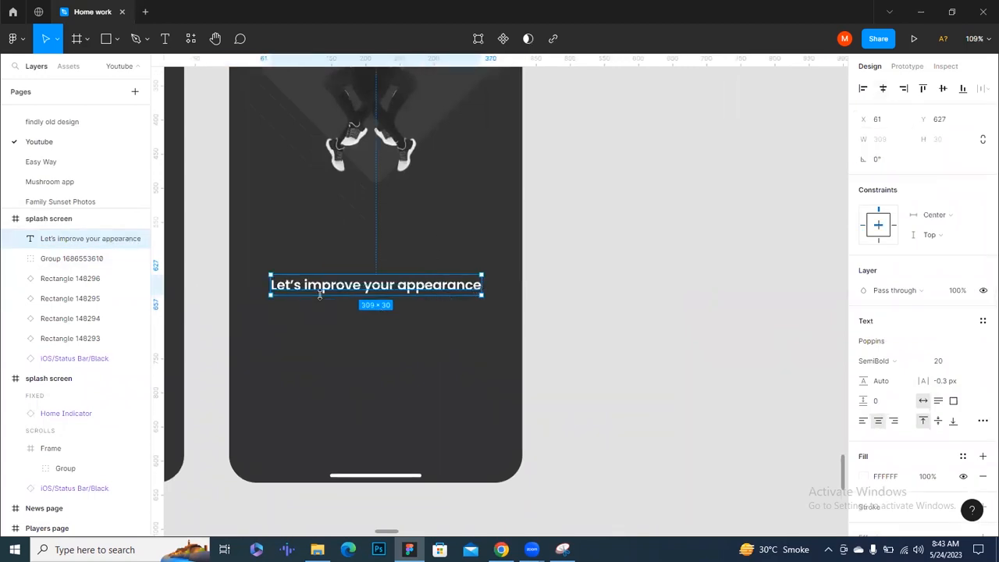
double_click(394, 287)
click(395, 285)
key(Return)
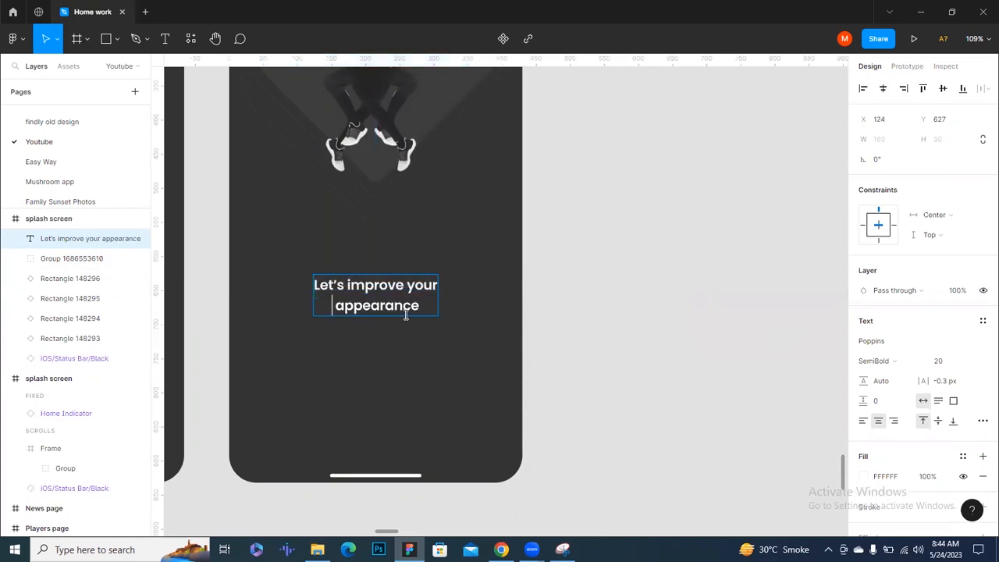
key(BackSpace)
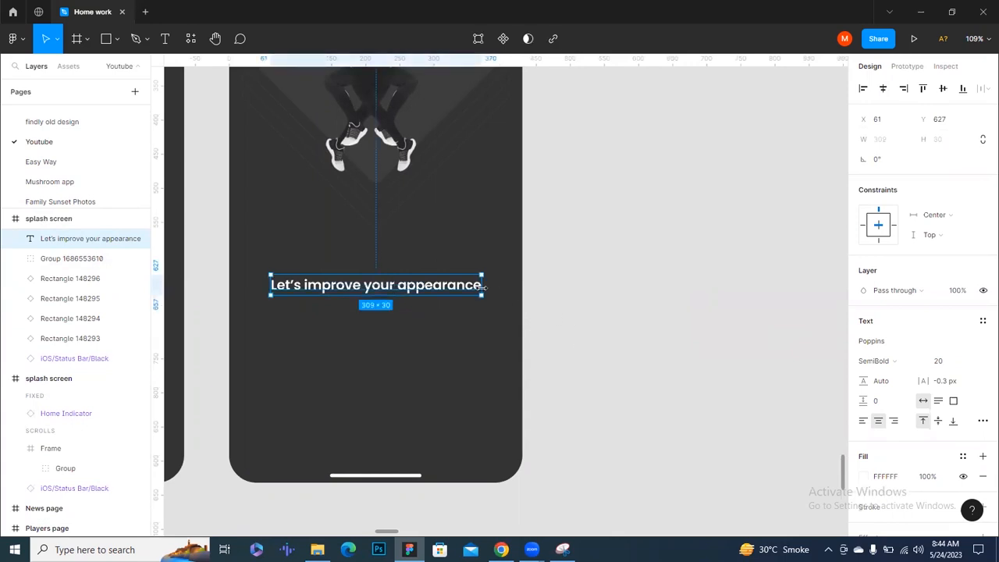
- Narrow the heading's text box to 287 so it wraps onto two lines, and centre it horizontally at X 72
drag(469, 287, 466, 288)
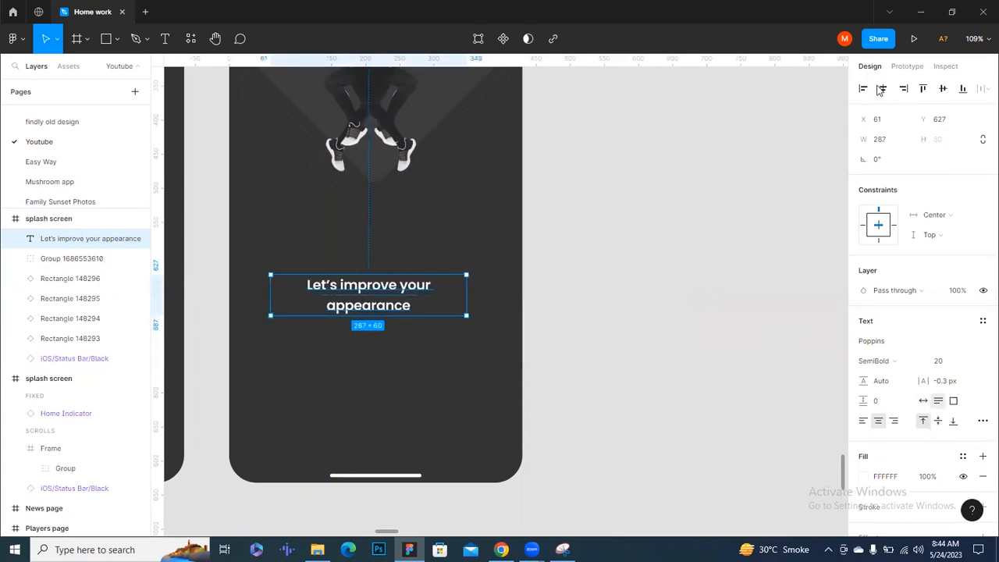
click(630, 252)
click(343, 310)
key(alt)
click(638, 273)
scroll(638, 274, down, 3)
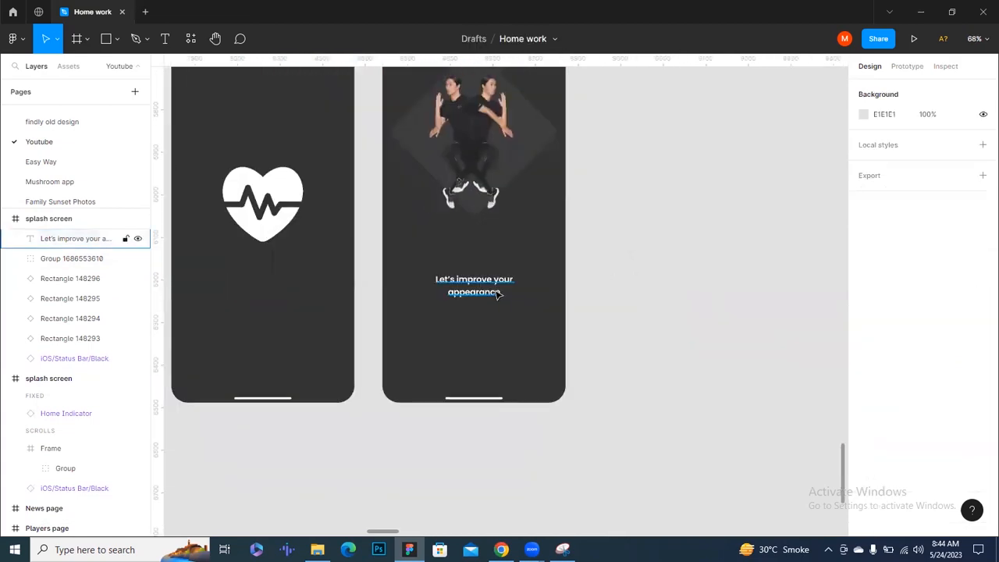
- Nudge the two-line heading upward, closer to the diamonds
click(494, 286)
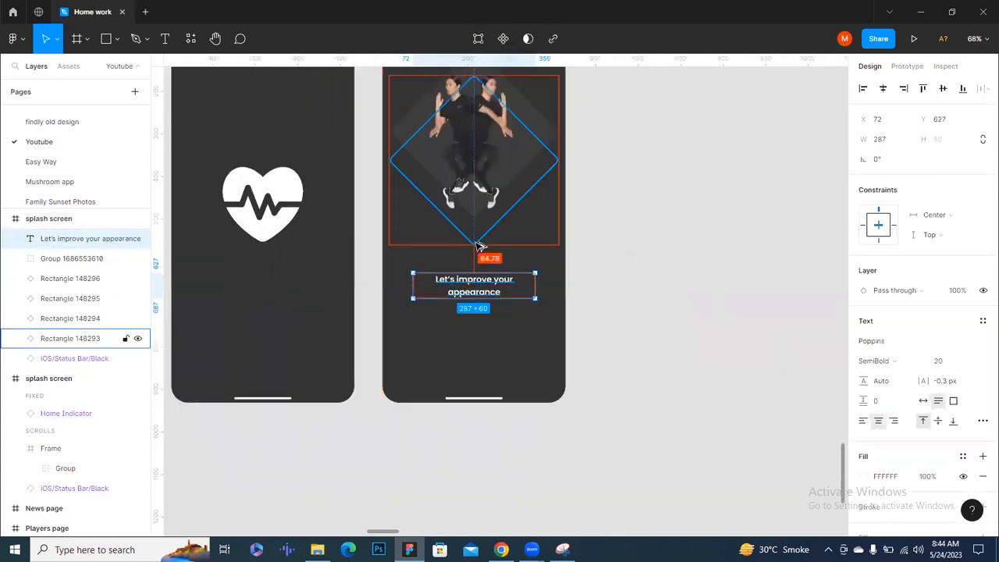
key(Up)
key(Up)
key(Up)
key(Up)
key(Up)
key(Up)
key(Up)
key(Up)
key(Up)
key(Up)
key(Up)
key(Up)
key(Up)
key(Up)
key(Up)
key(Up)
key(Up)
key(Up)
key(Up)
key(Up)
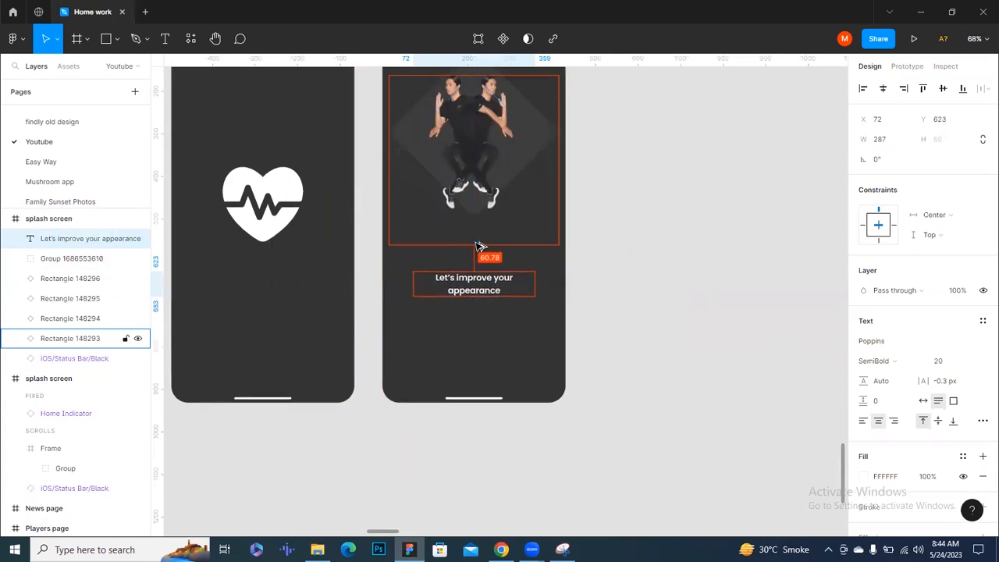
click(585, 294)
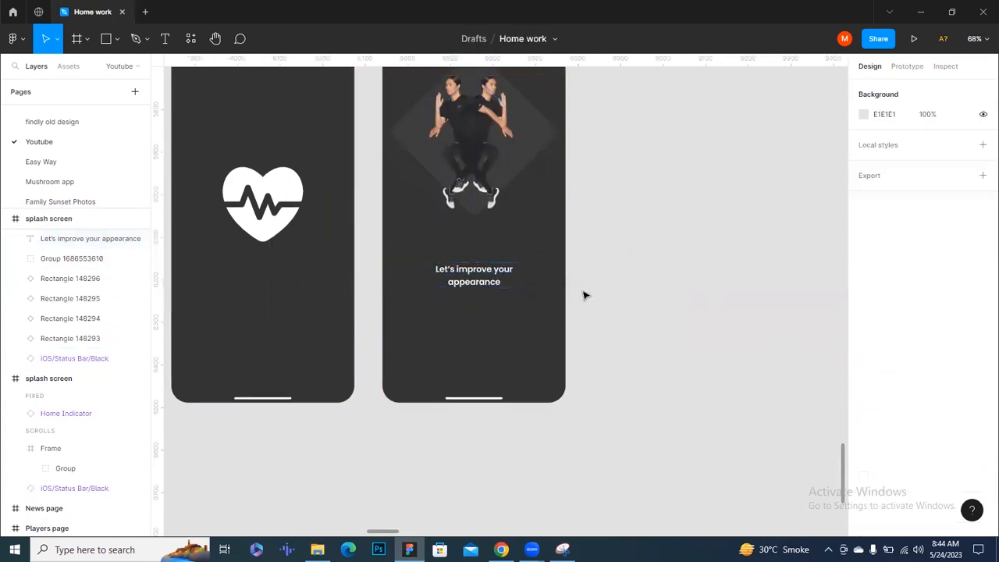
- Add a new text layer reading "F" below the heading, at X 124, Y 716, as the start of the subtitle
scroll(585, 295, down, 3)
scroll(612, 282, up, 3)
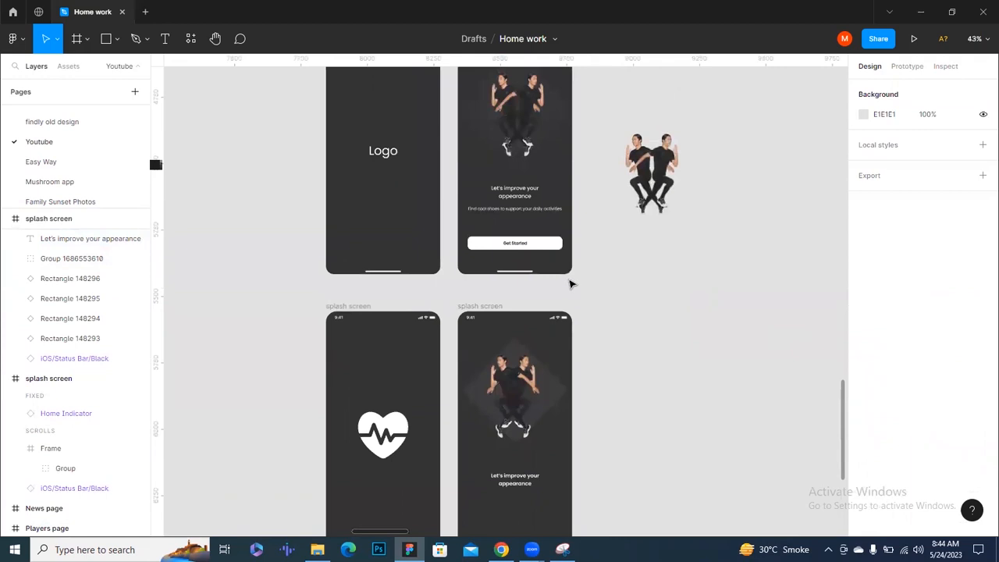
scroll(468, 206, up, 3)
scroll(466, 207, up, 3)
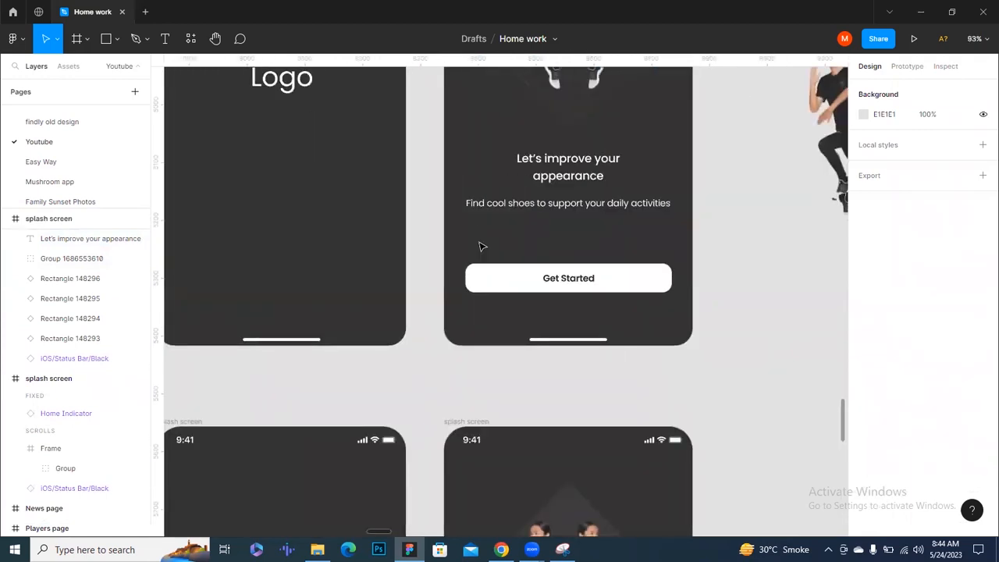
scroll(480, 247, down, 5)
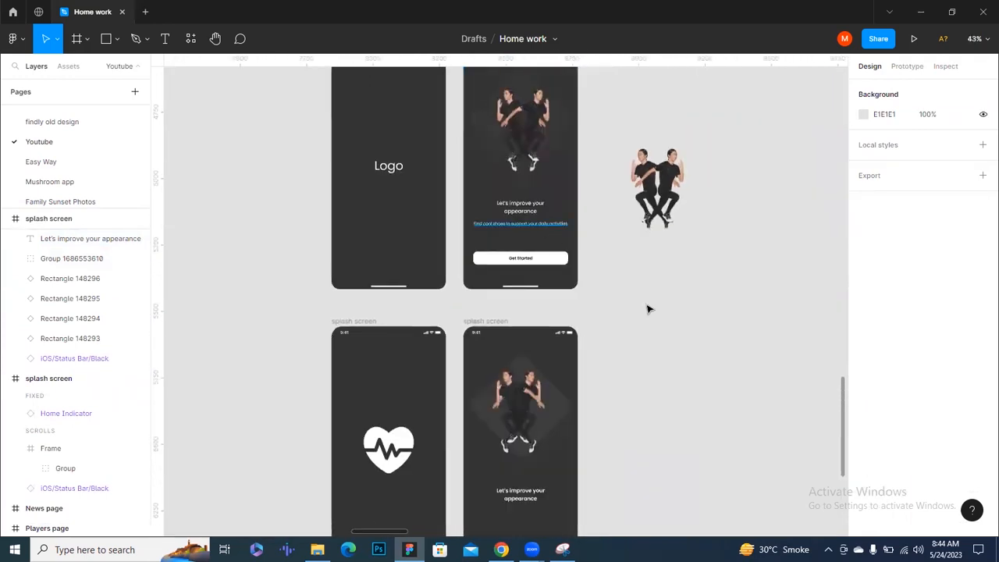
scroll(647, 308, down, 3)
scroll(617, 346, up, 5)
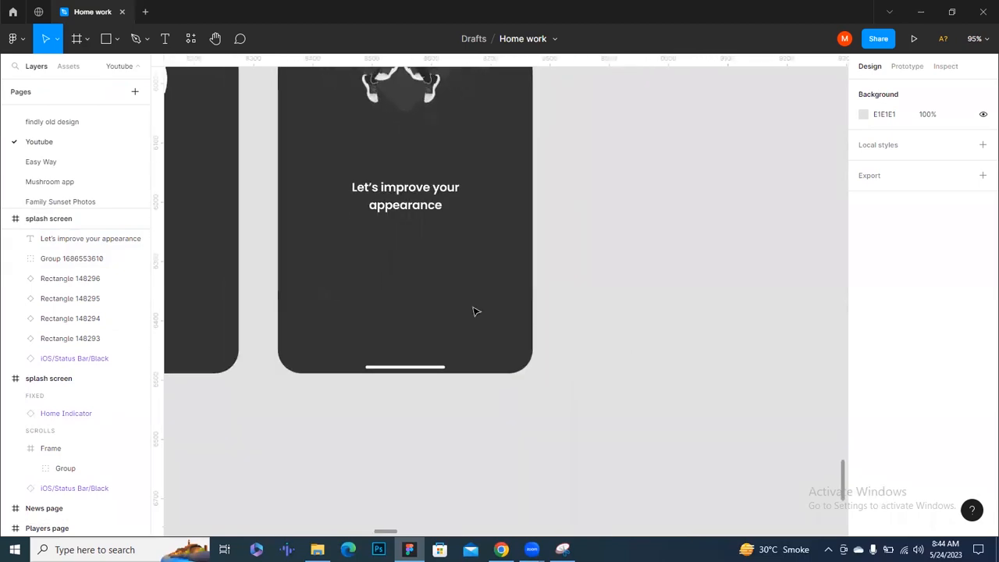
key(t)
click(353, 247)
text(F)
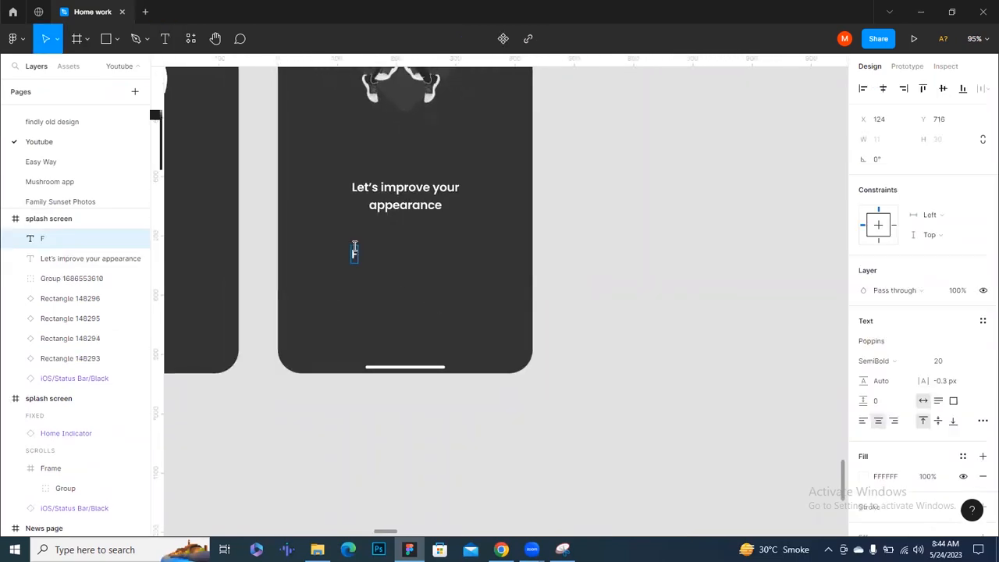
key(Escape)
- Replace the "F" text with Lorem Ipsum placeholder content from the Content Reel plugin, and close the plugin
scroll(319, 256, up, 4)
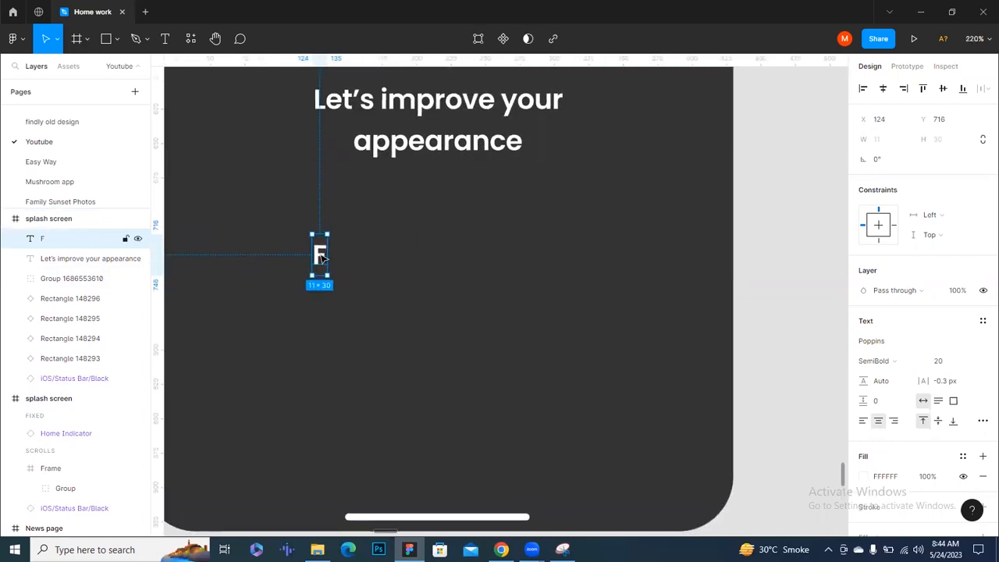
right_click(320, 258)
mouse_move(430, 422)
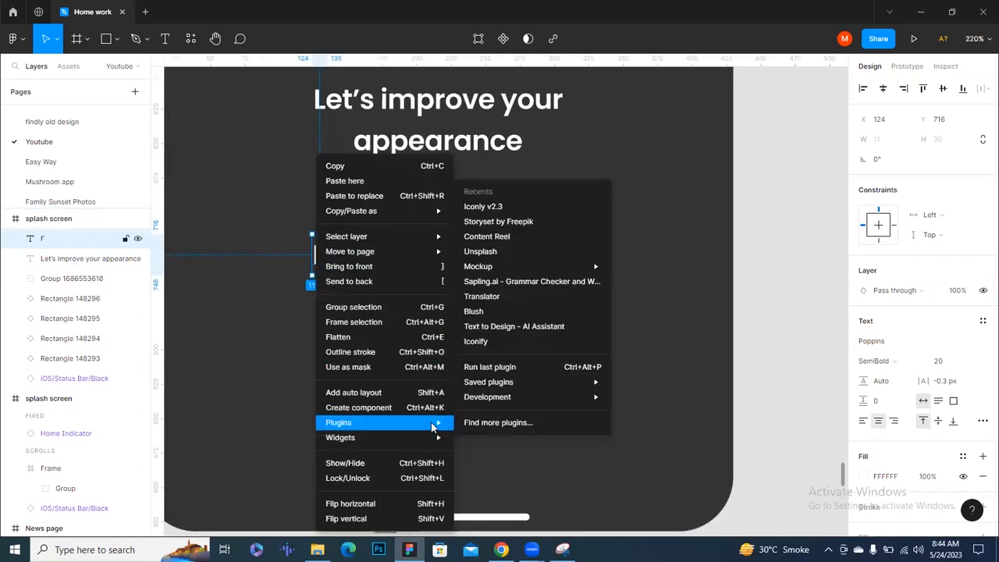
click(518, 237)
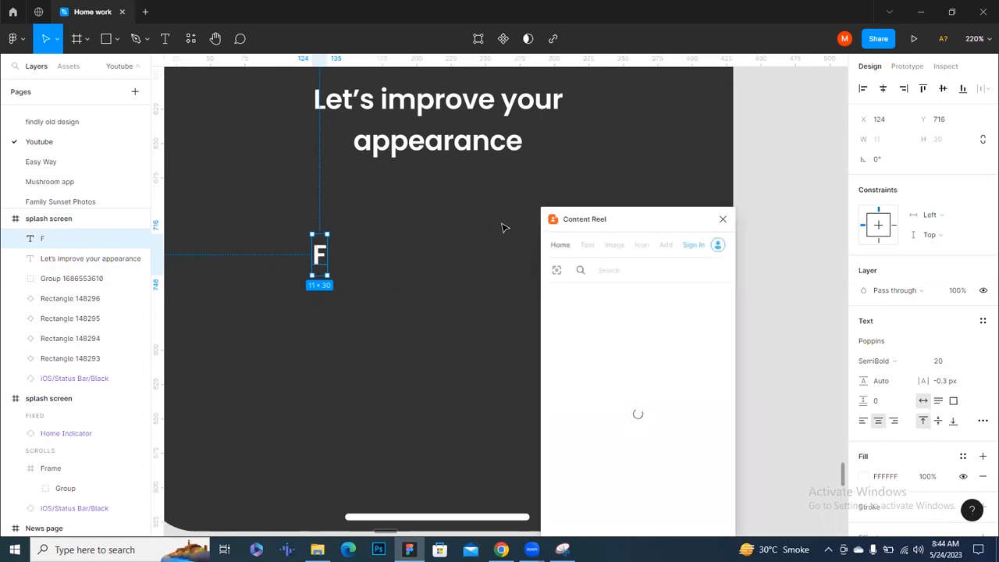
drag(617, 227, 613, 152)
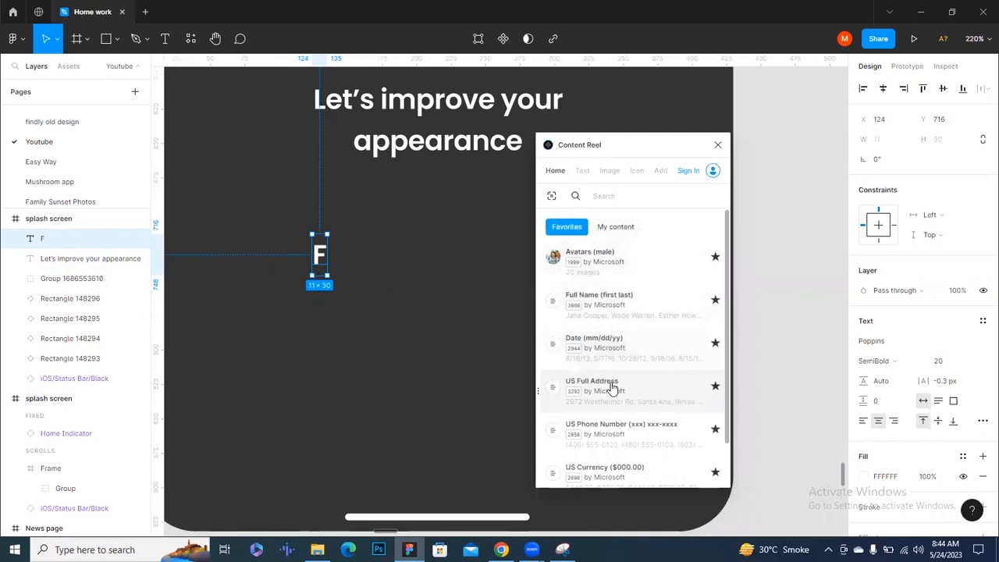
scroll(612, 394, down, 1)
scroll(612, 396, down, 1)
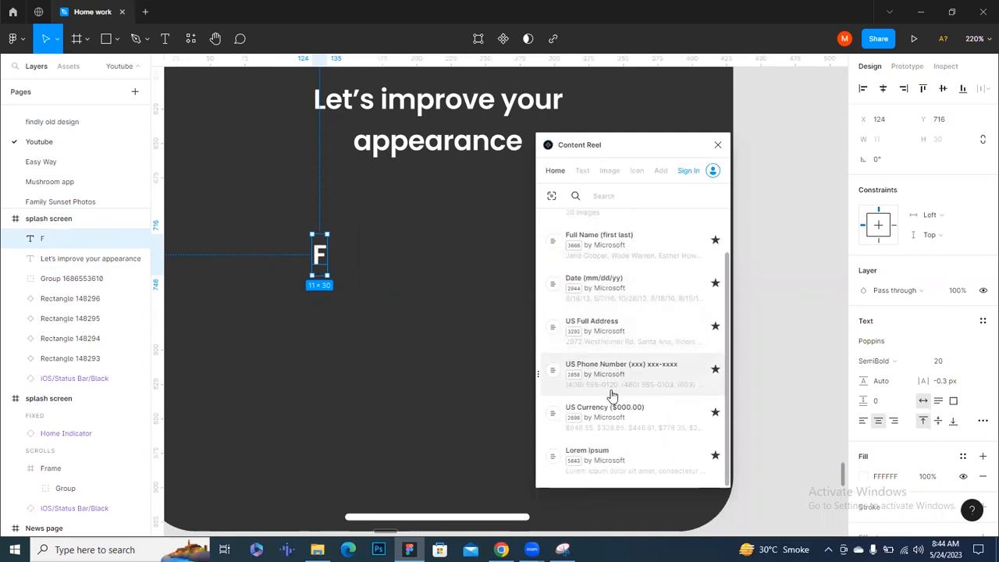
click(592, 452)
click(605, 334)
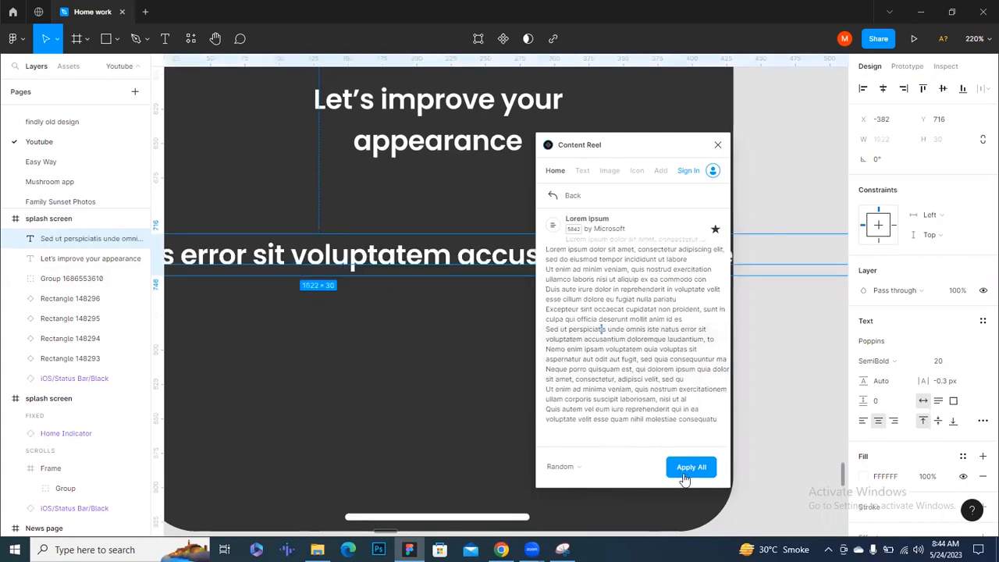
click(717, 146)
- Set the placeholder subtitle's weight to Regular and its font size to 16
scroll(593, 312, down, 5)
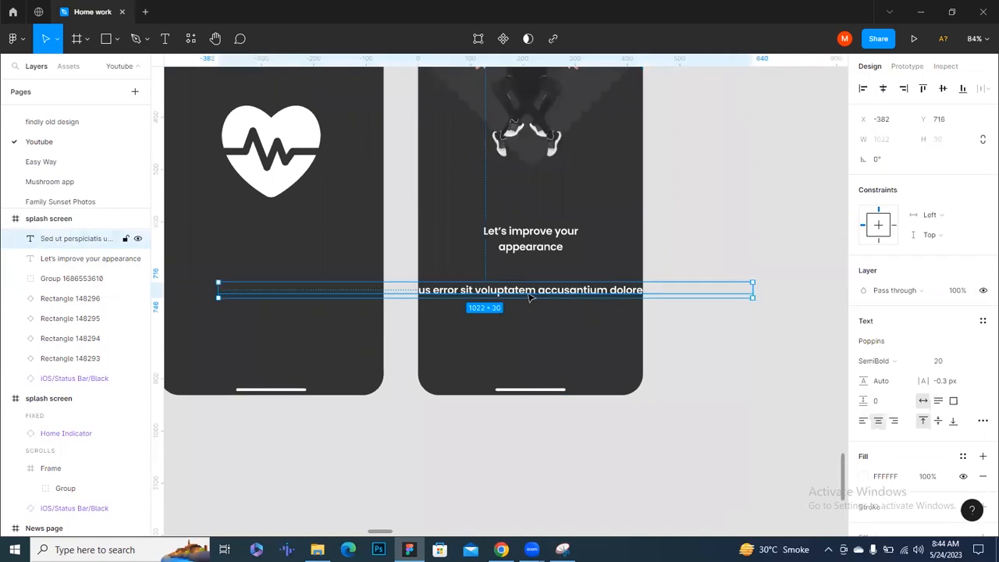
click(902, 365)
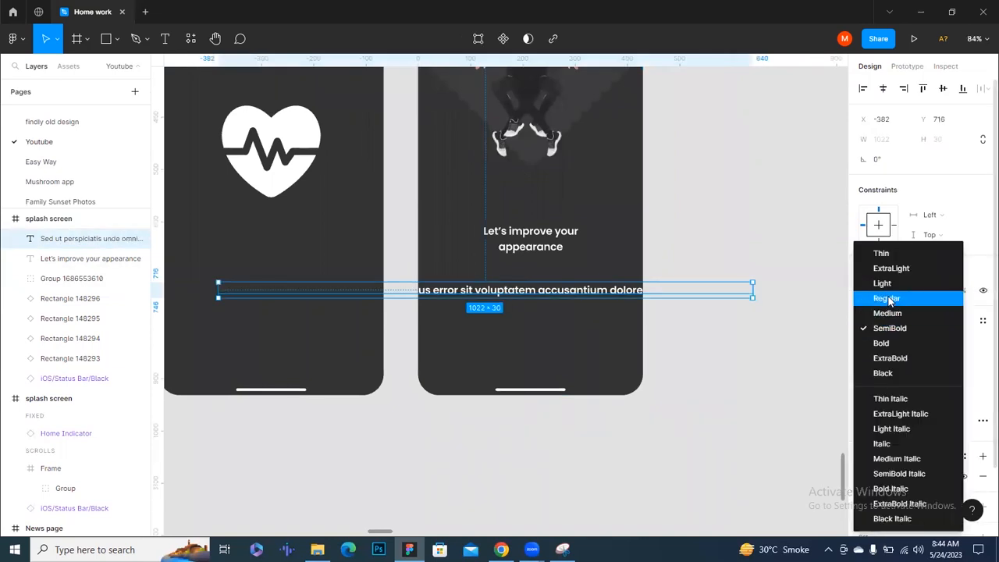
click(886, 299)
click(946, 363)
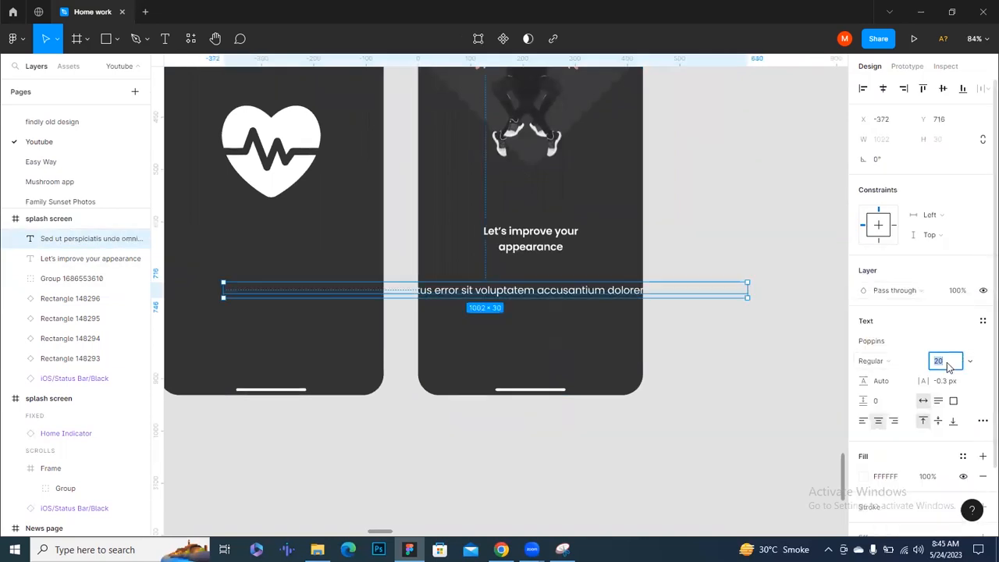
key(Down)
key(Down)
key(Down)
key(Down)
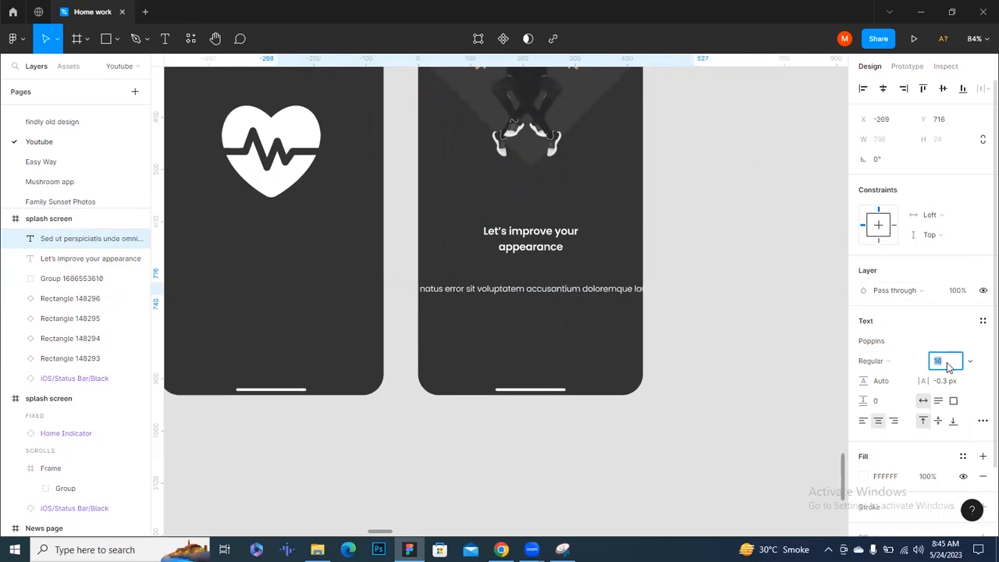
click(901, 380)
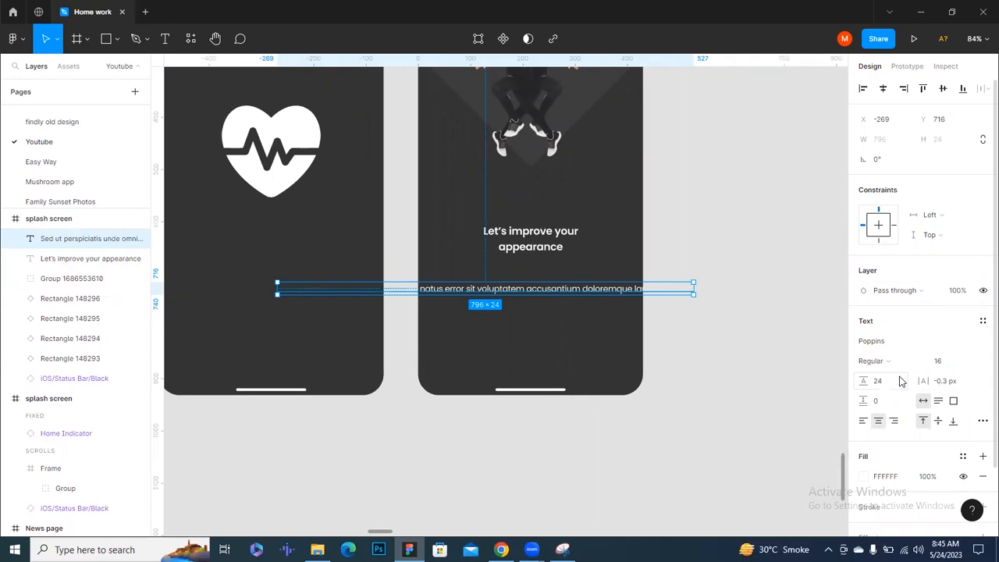
- Narrow the placeholder subtitle's text box to 350 wide so it wraps onto three lines, and centre it horizontally in the frame
click(715, 350)
click(548, 296)
drag(544, 295, 617, 300)
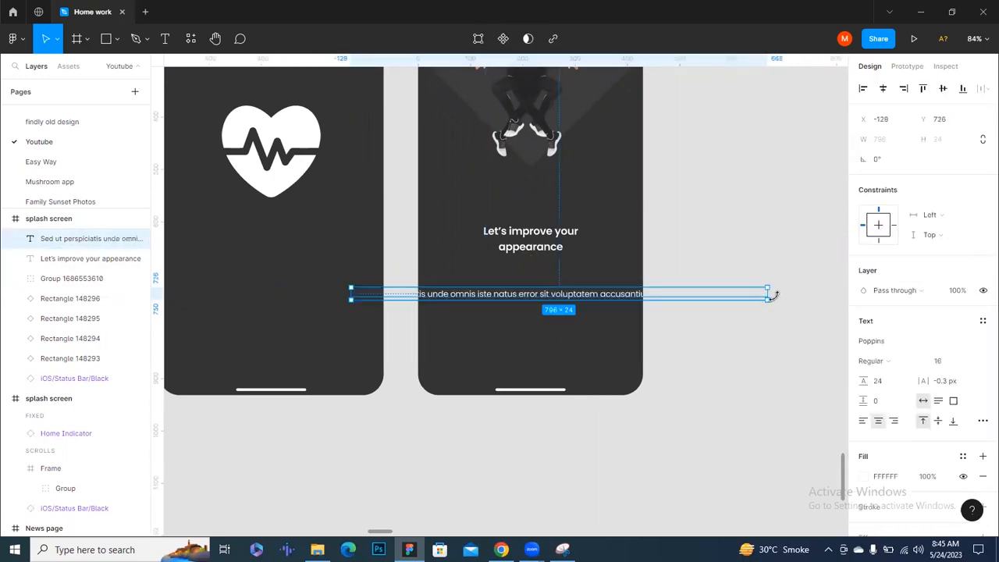
drag(771, 294, 581, 302)
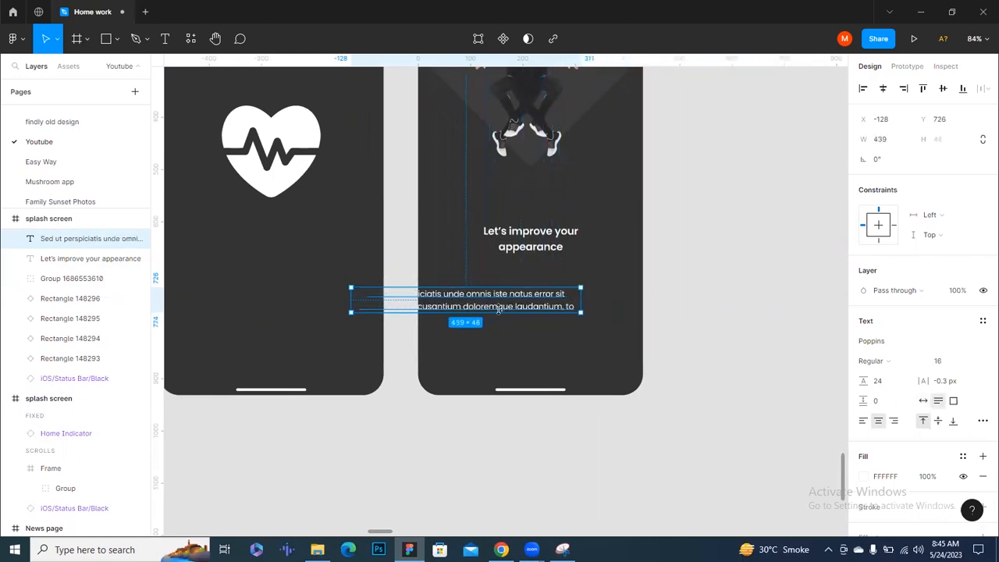
drag(515, 297, 581, 298)
click(883, 88)
scroll(593, 315, up, 5)
drag(701, 266, 603, 267)
click(885, 88)
click(820, 205)
click(635, 305)
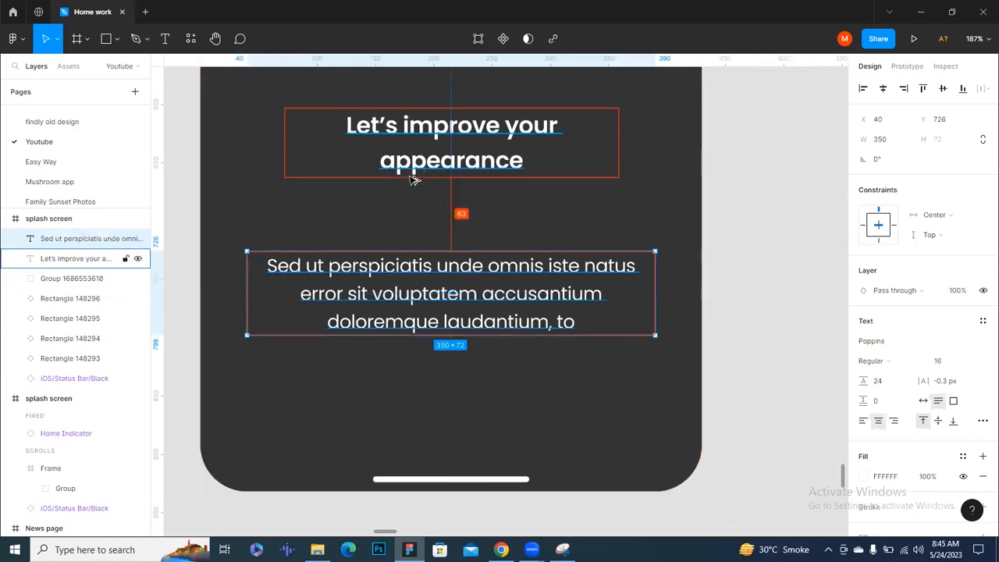
- Nudge the three-line subtitle upward, closer to the heading
key(Up)
key(Up)
key(Up)
key(Up)
key(Up)
key(Up)
key(Up)
key(Up)
key(Up)
key(Up)
key(Up)
key(Up)
key(Up)
key(Up)
key(Up)
key(Up)
key(Up)
key(Up)
key(Up)
key(Up)
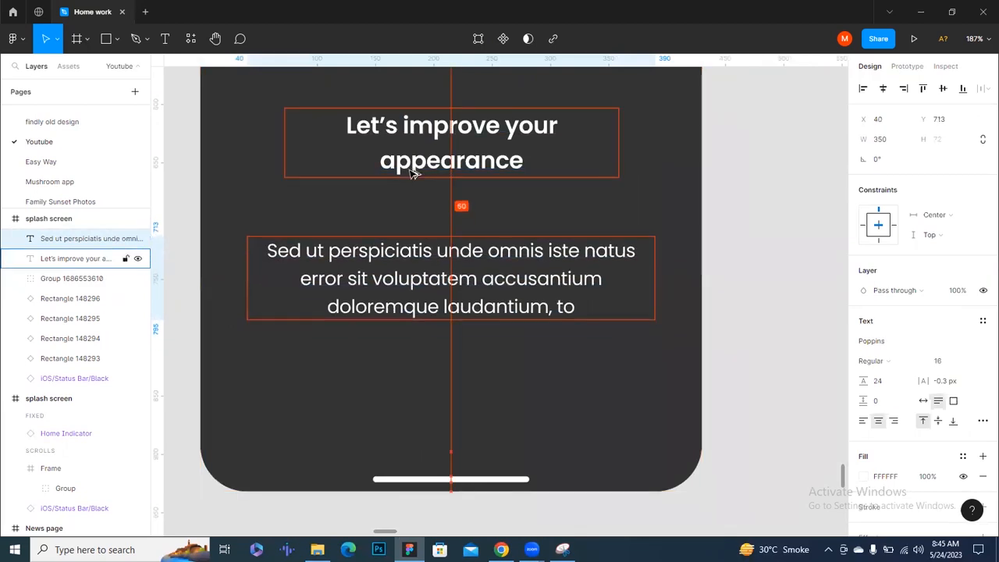
click(729, 375)
- Draw a rectangle about 369 by 38 below the subtitle as the button background
ctrl+scroll(737, 383, down, 5)
scroll(742, 270, down, 3)
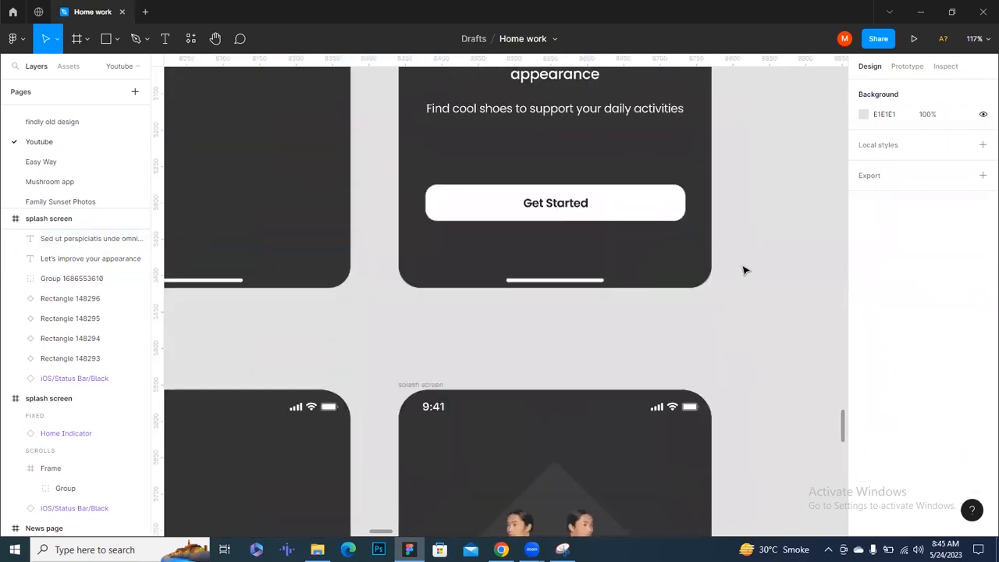
scroll(743, 271, down, 5)
scroll(744, 270, down, 4)
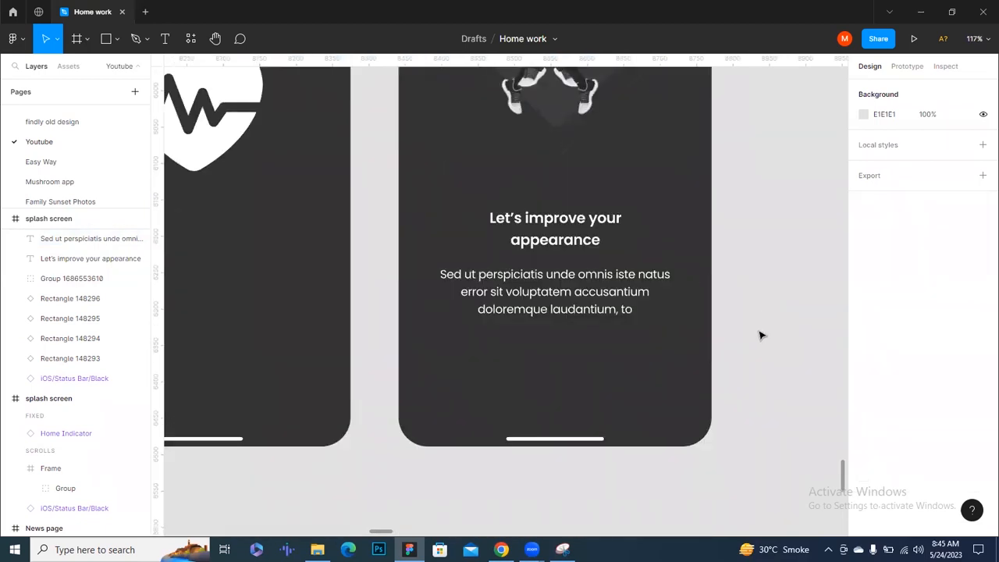
key(r)
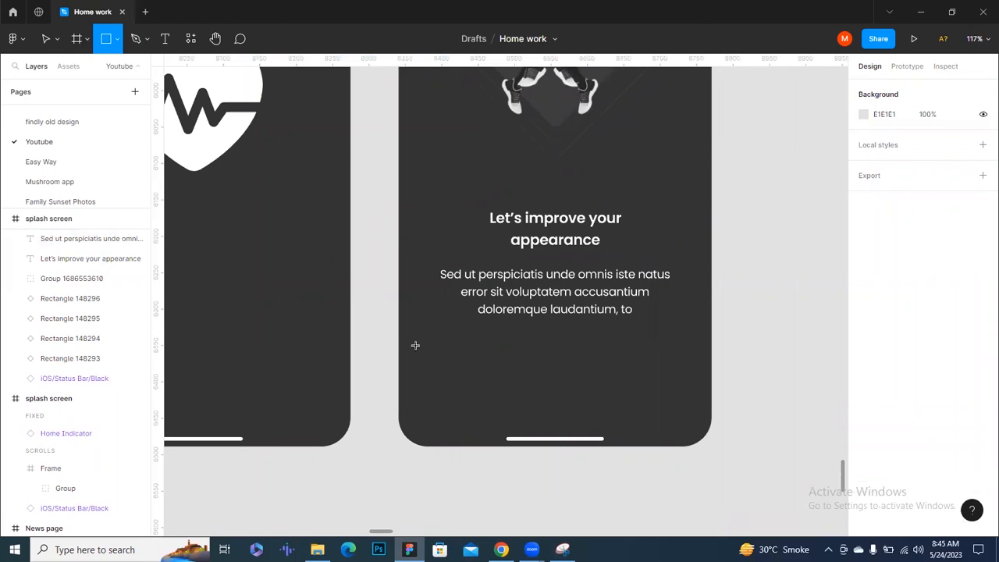
drag(422, 356, 691, 382)
- Set the button rectangle's height to 48 and width to 390, and centre it horizontally in the frame
click(948, 147)
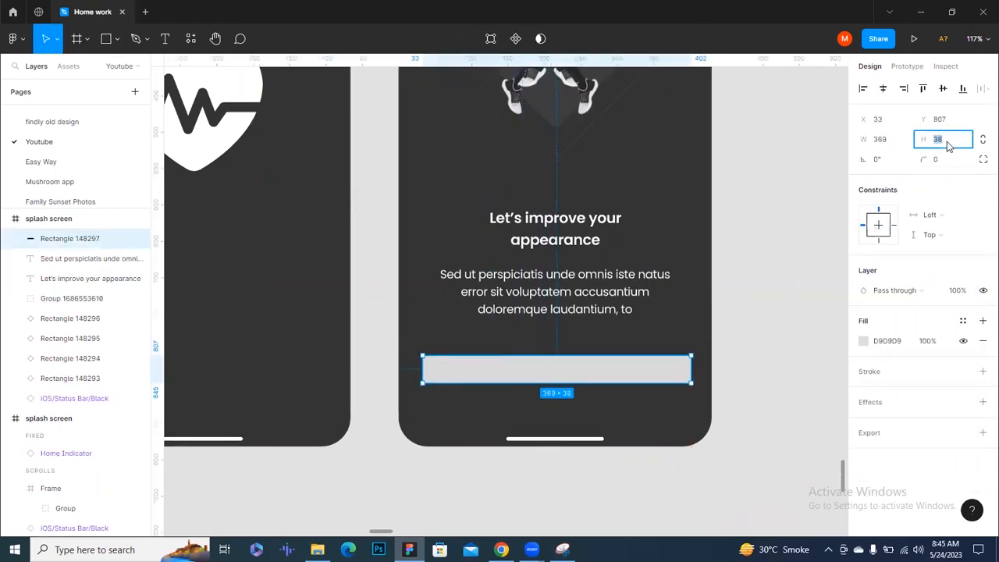
key(shift+Up)
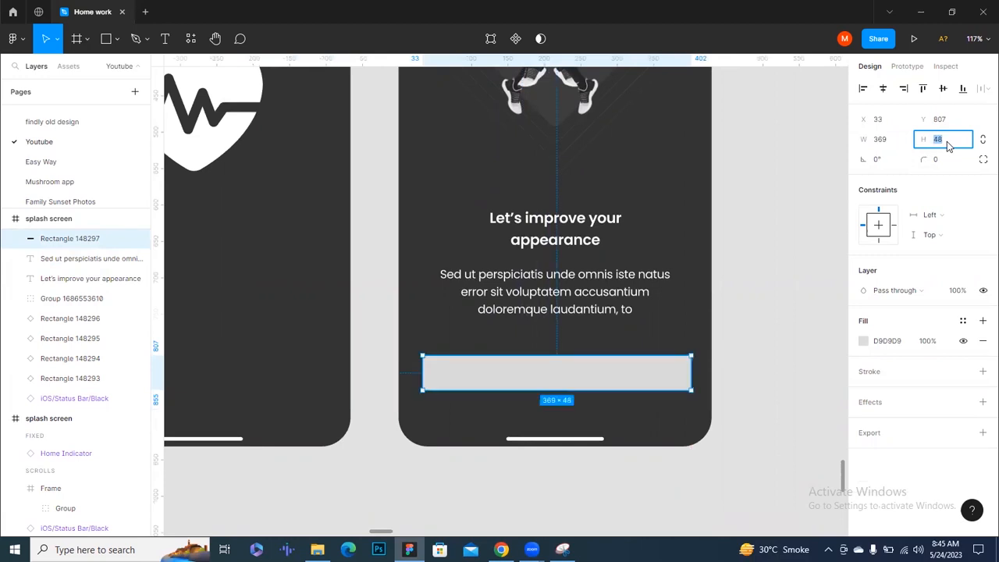
click(905, 148)
key(shift+Up)
key(shift+Up)
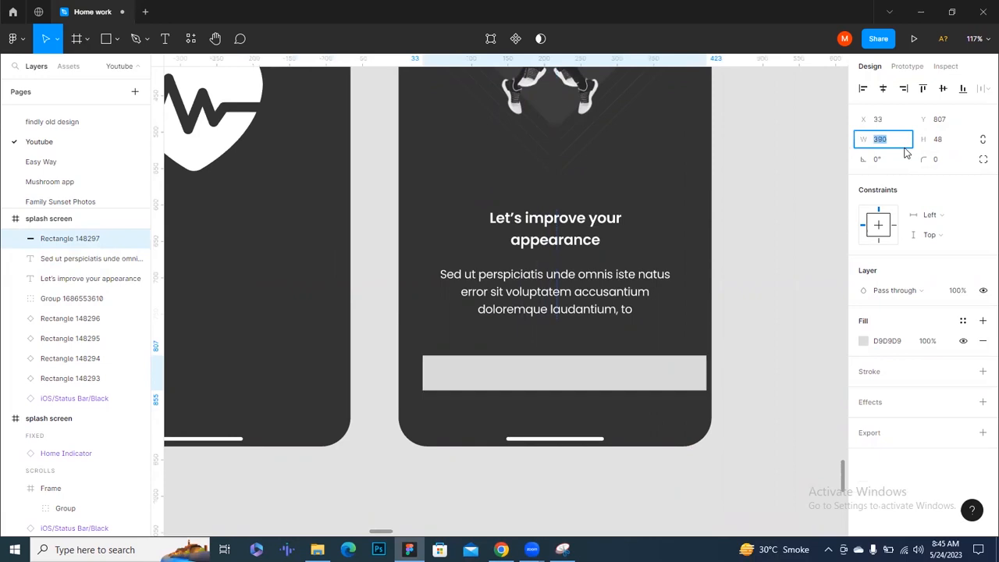
click(882, 89)
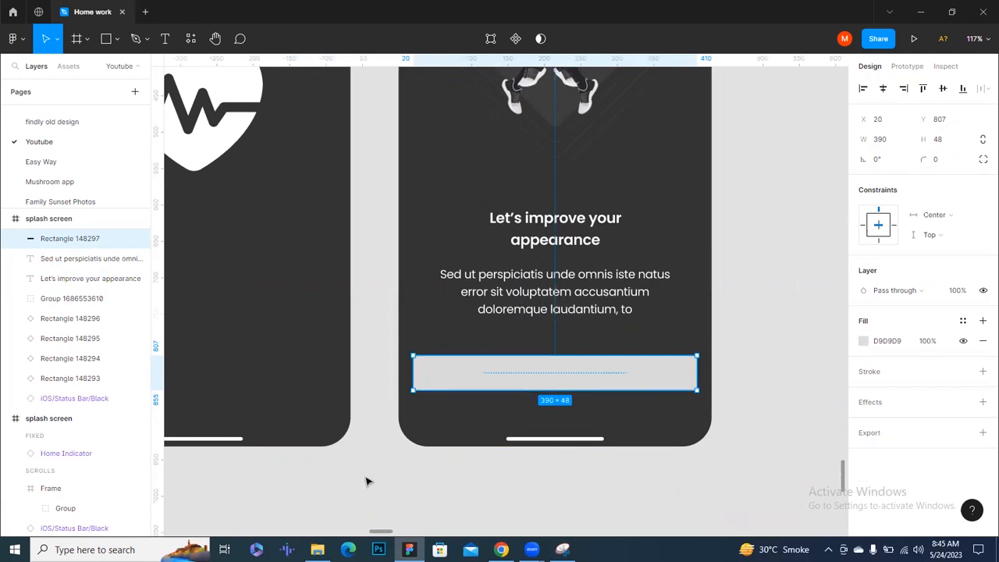
click(725, 394)
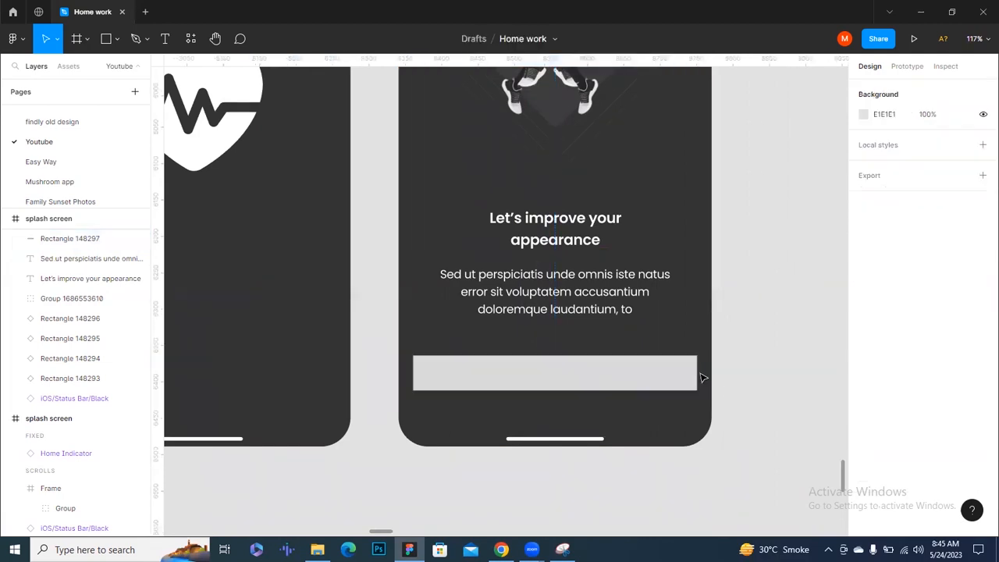
- Change the button rectangle's fill to FFFFFF and its corner radius to 16
click(694, 372)
click(884, 342)
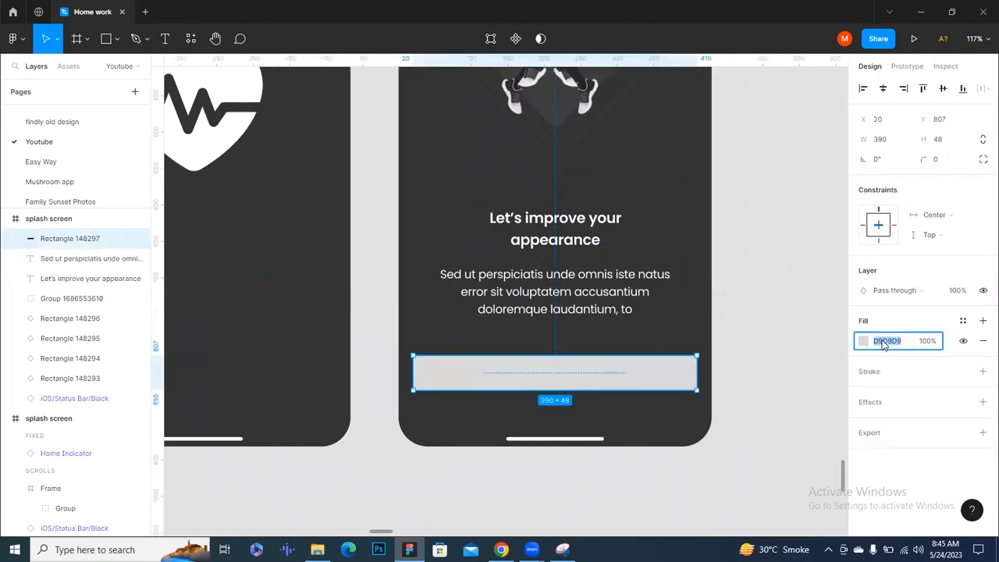
text(f)
click(787, 384)
click(662, 370)
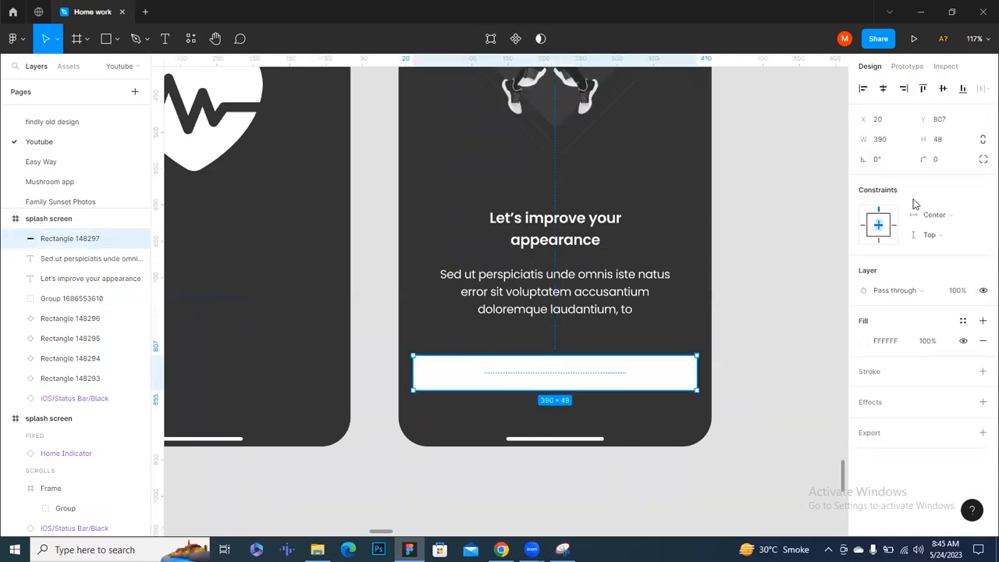
click(945, 160)
text(16)
key(Return)
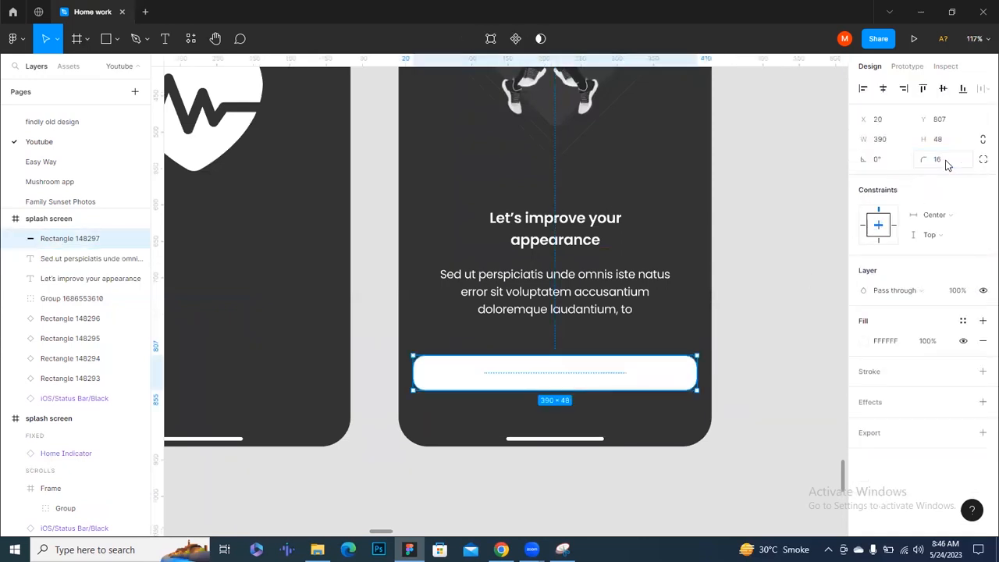
click(771, 331)
- Add the text label "Get Started" over the white button rectangle
click(581, 375)
key(t)
click(542, 374)
text(Get St)
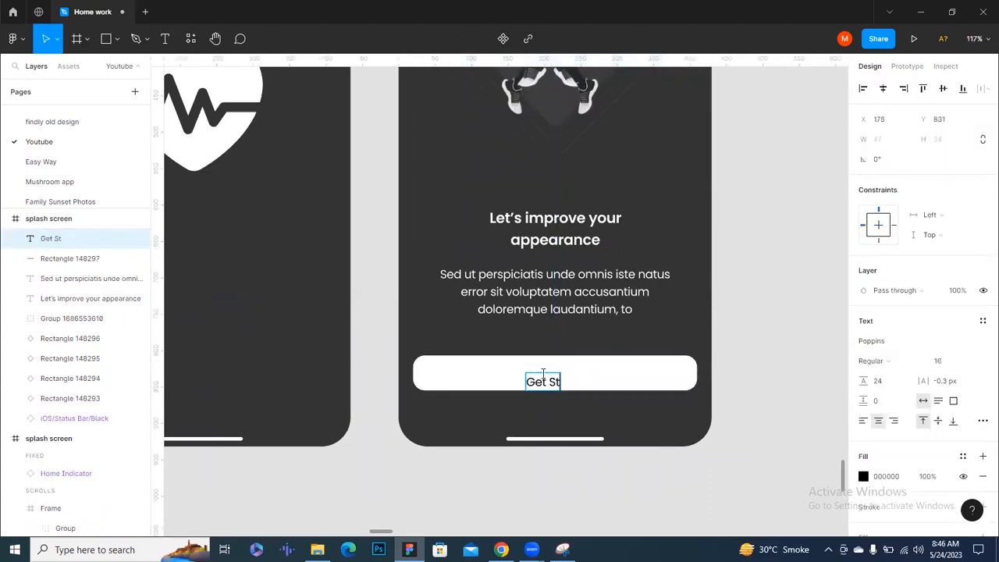
text(arted)
key(Escape)
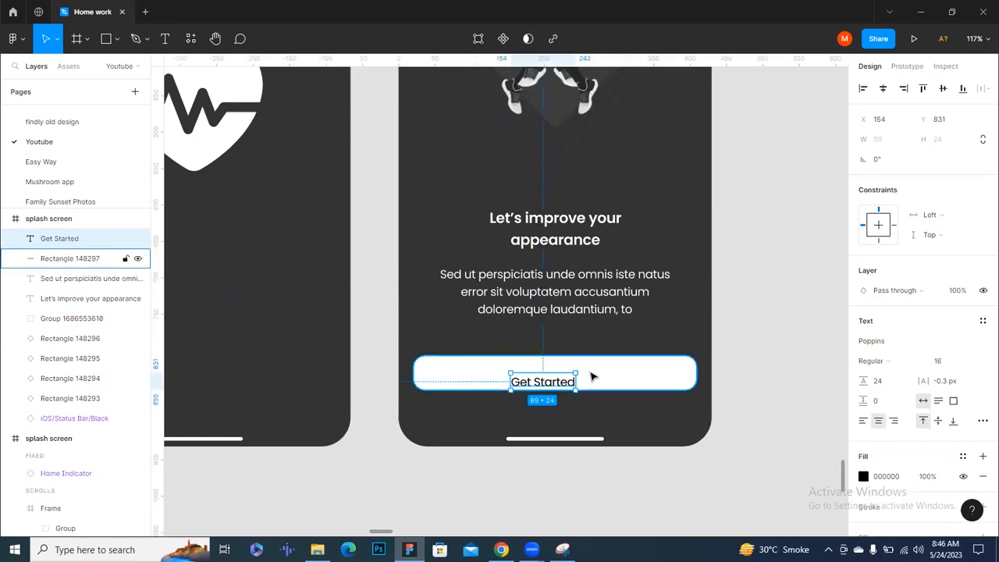
- Centre the "Get Started" label and the button rectangle on each other horizontally and vertically
shift+click(590, 377)
click(883, 88)
click(942, 88)
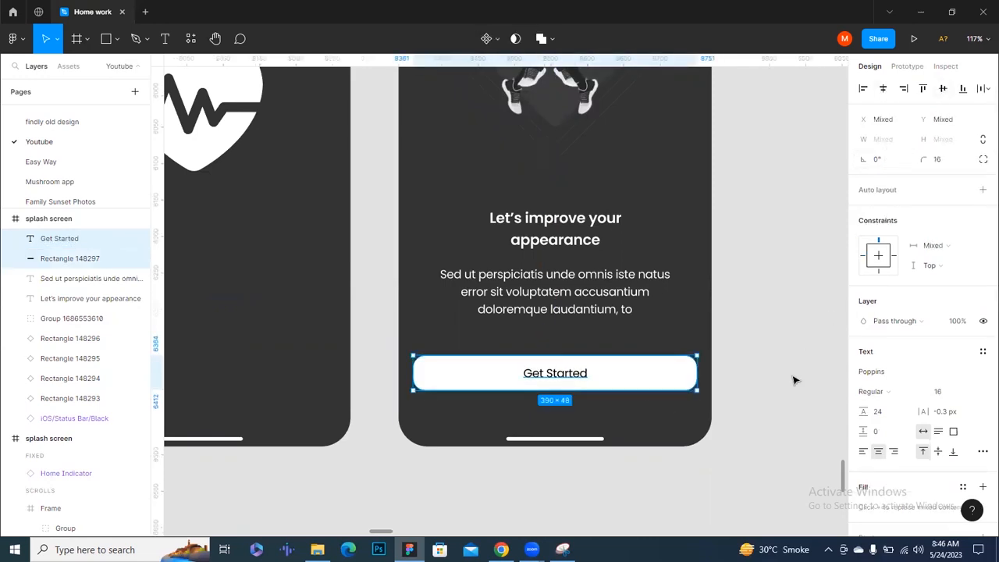
click(794, 379)
- Set the "Get Started" label's font weight to SemiBold
click(584, 372)
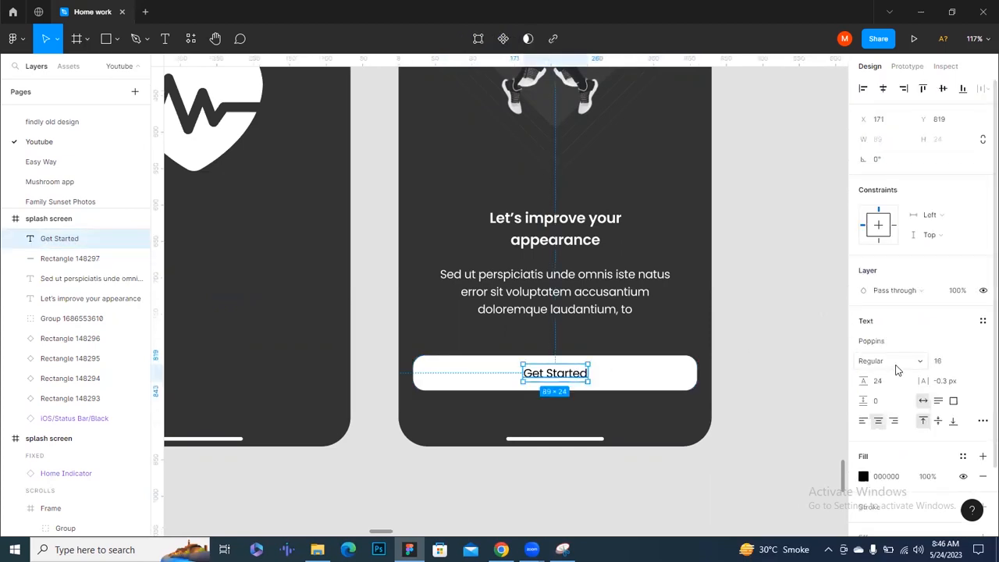
click(896, 366)
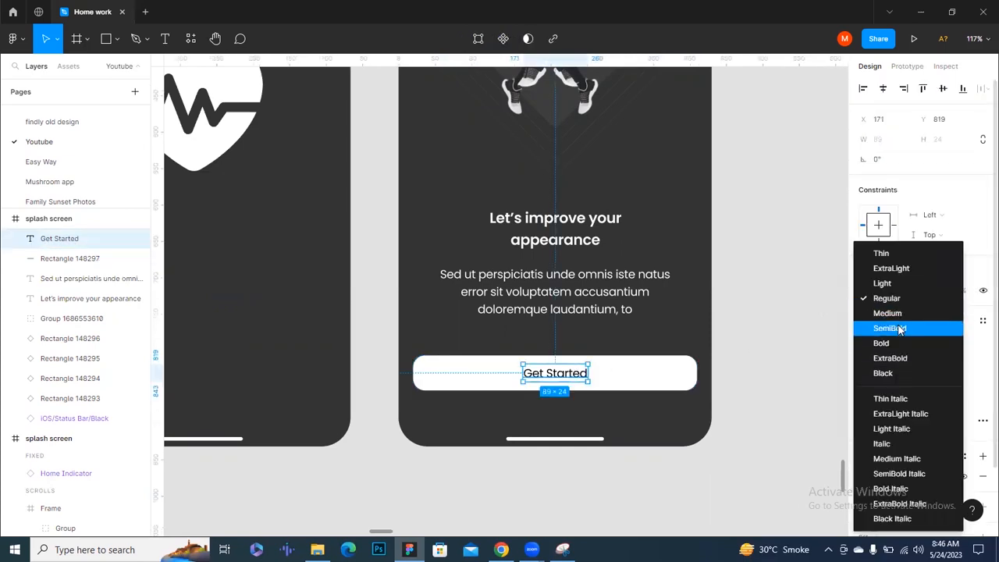
click(899, 328)
click(775, 390)
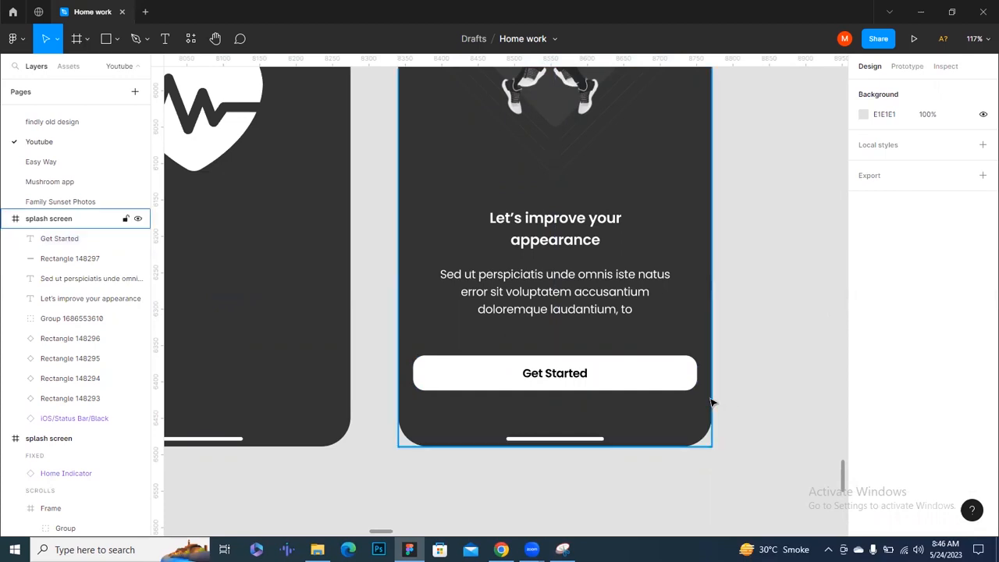
- Change the "Get Started" label's fill to the dark grey 171717
scroll(713, 401, up, 5)
click(474, 356)
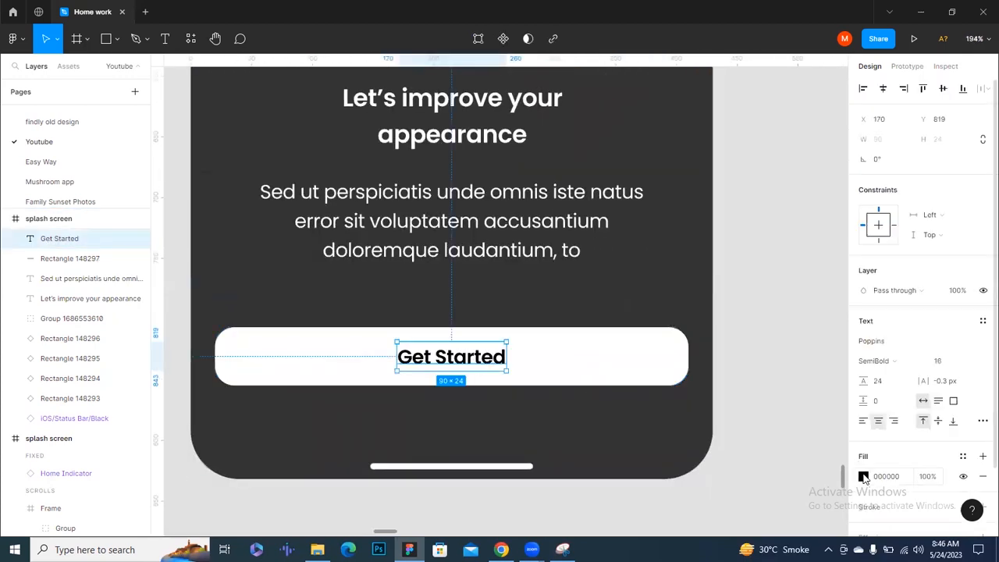
click(863, 476)
drag(693, 368, 692, 361)
click(835, 213)
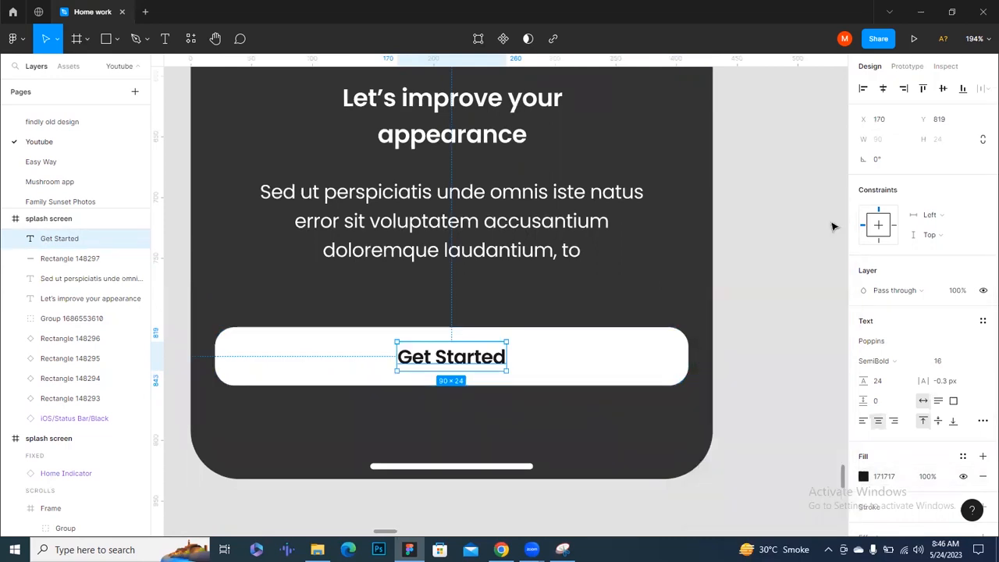
scroll(784, 301, down, 5)
click(808, 366)
- Group the "Get Started" label with its white button rectangle
drag(728, 386, 602, 414)
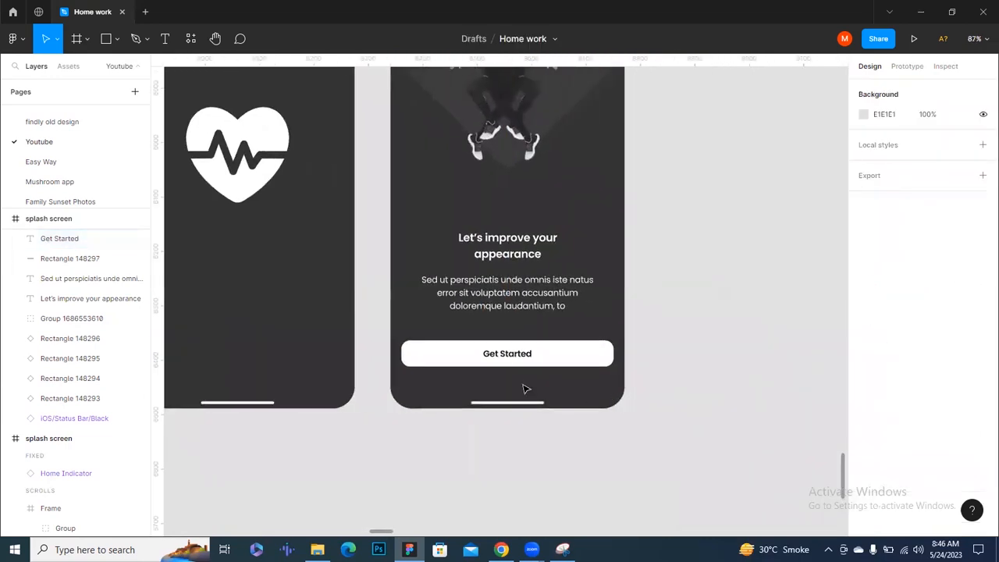
scroll(508, 381, up, 4)
click(521, 334)
shift+click(607, 346)
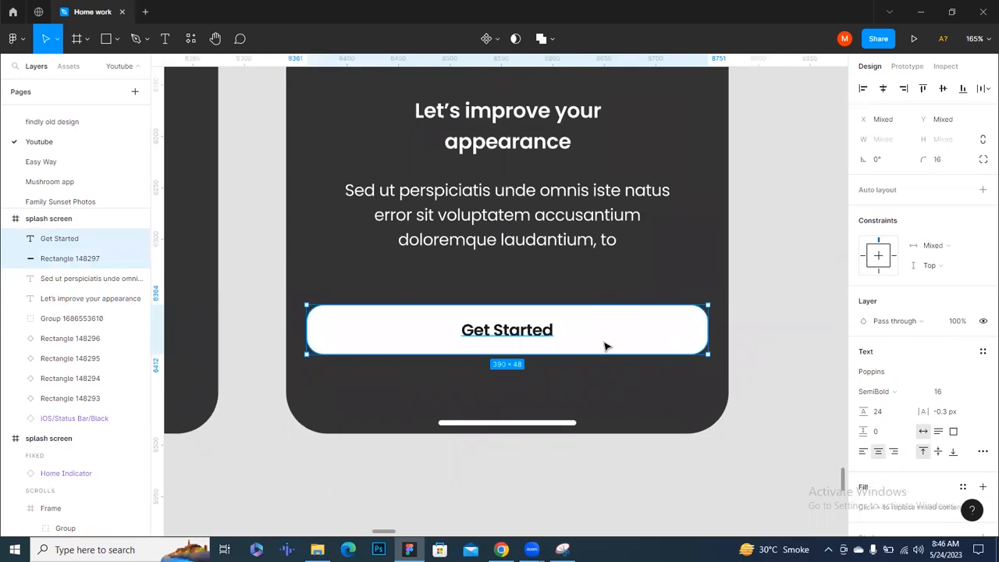
key(ctrl+g)
scroll(742, 344, down, 1)
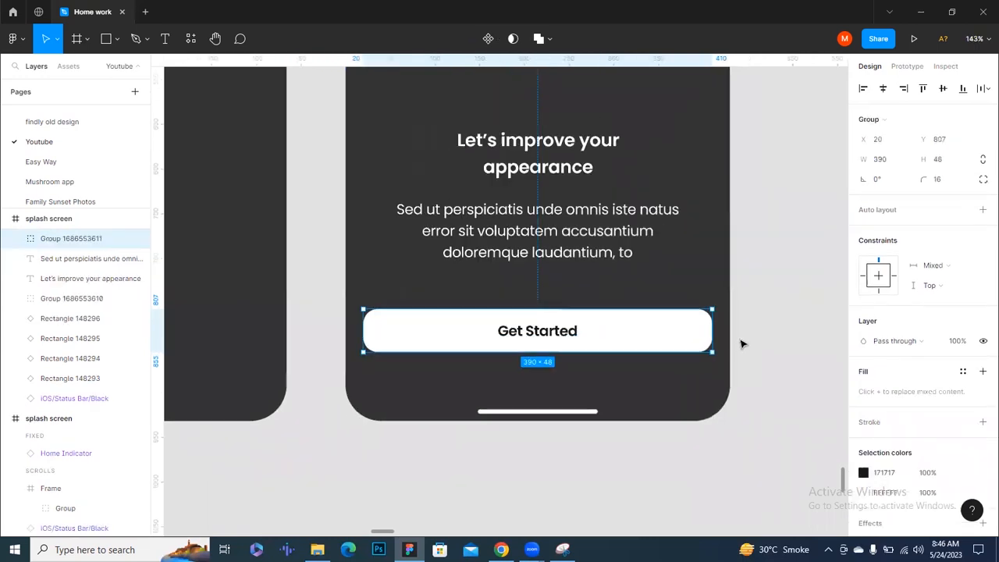
- Nudge the grouped "Get Started" button down, closer to the home indicator at the bottom of the frame
scroll(742, 344, down, 2)
key(alt)
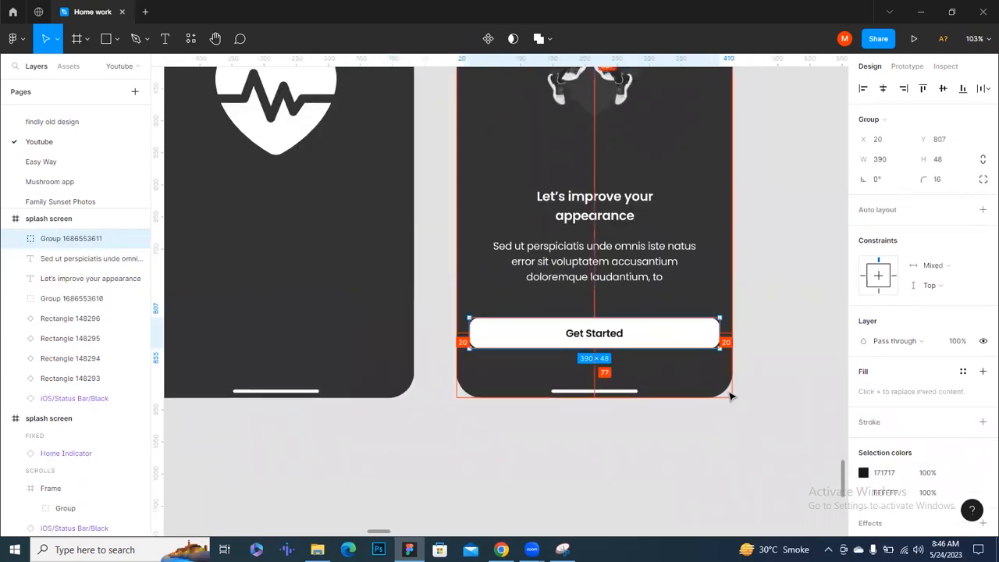
key(Down)
key(Down)
key(Down)
key(Down)
key(Down)
key(Down)
key(Down)
key(Down)
key(Down)
key(Down)
key(Down)
key(Down)
key(Down)
key(Down)
key(Down)
key(Down)
key(Down)
key(Down)
key(Down)
key(Down)
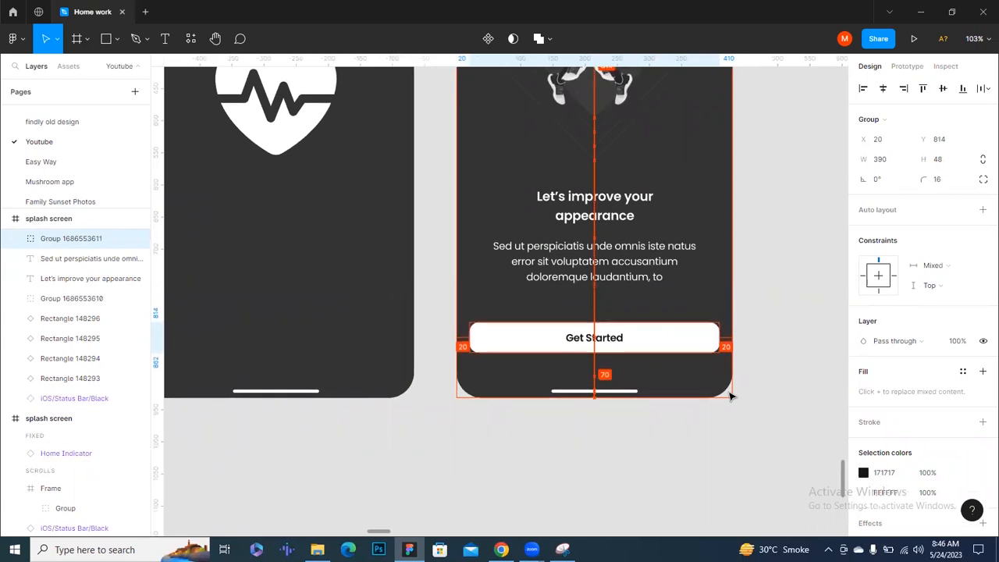
click(761, 443)
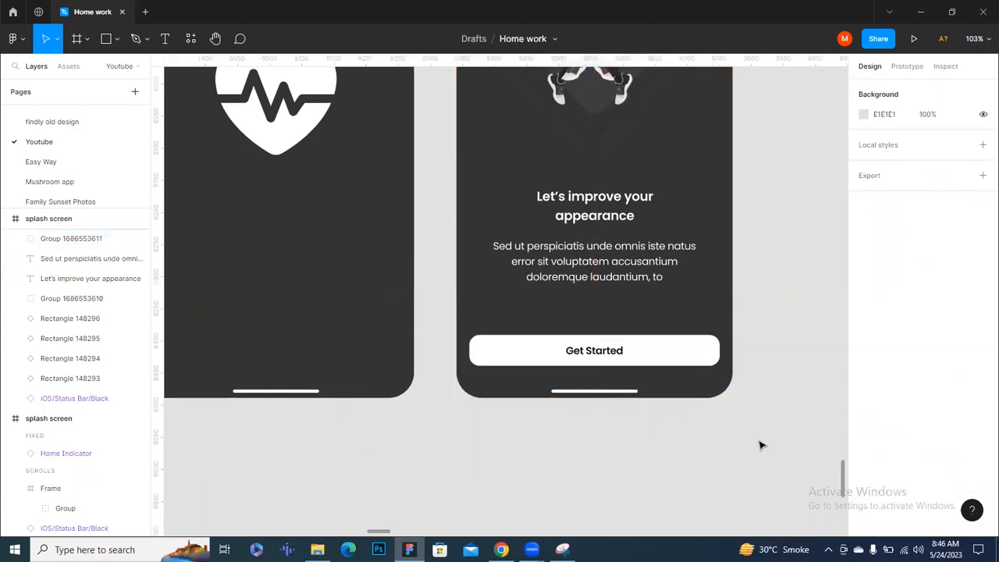
scroll(757, 445, down, 2)
drag(751, 445, 658, 457)
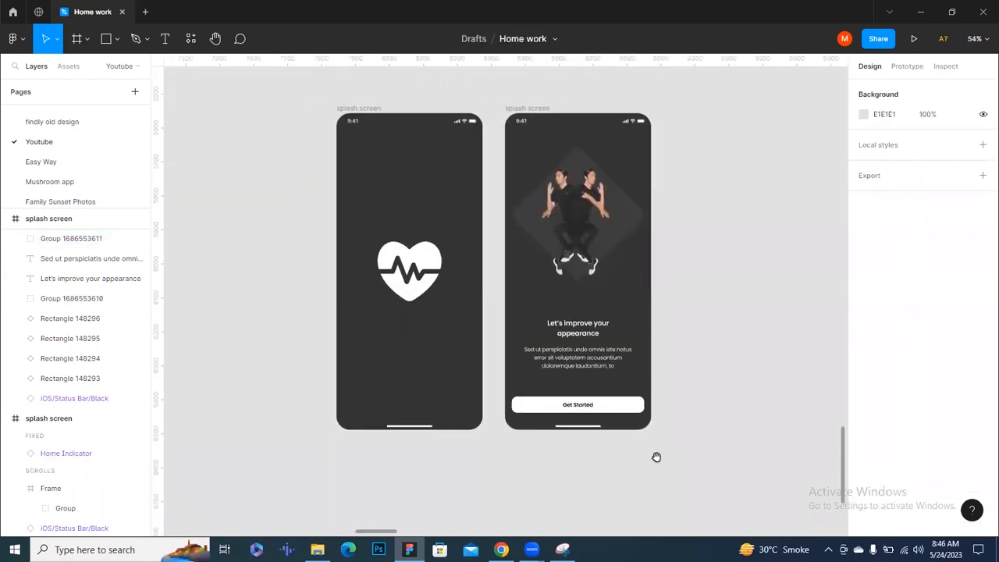